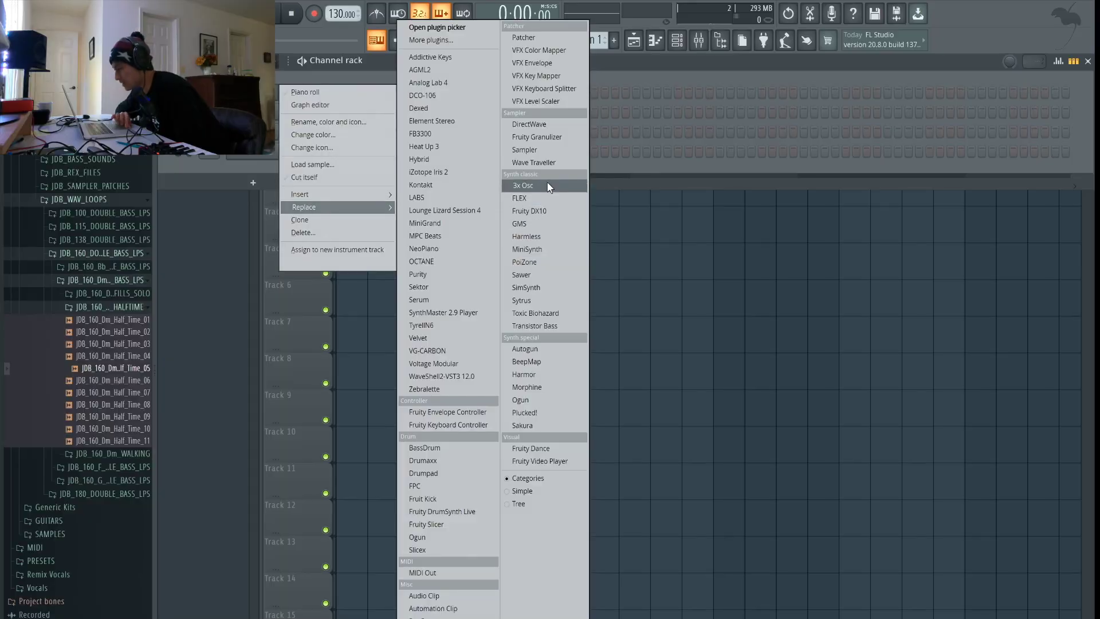
Replace the first channel's instrument with 3x Osc and move the plugin window off the channel names.
click(547, 181)
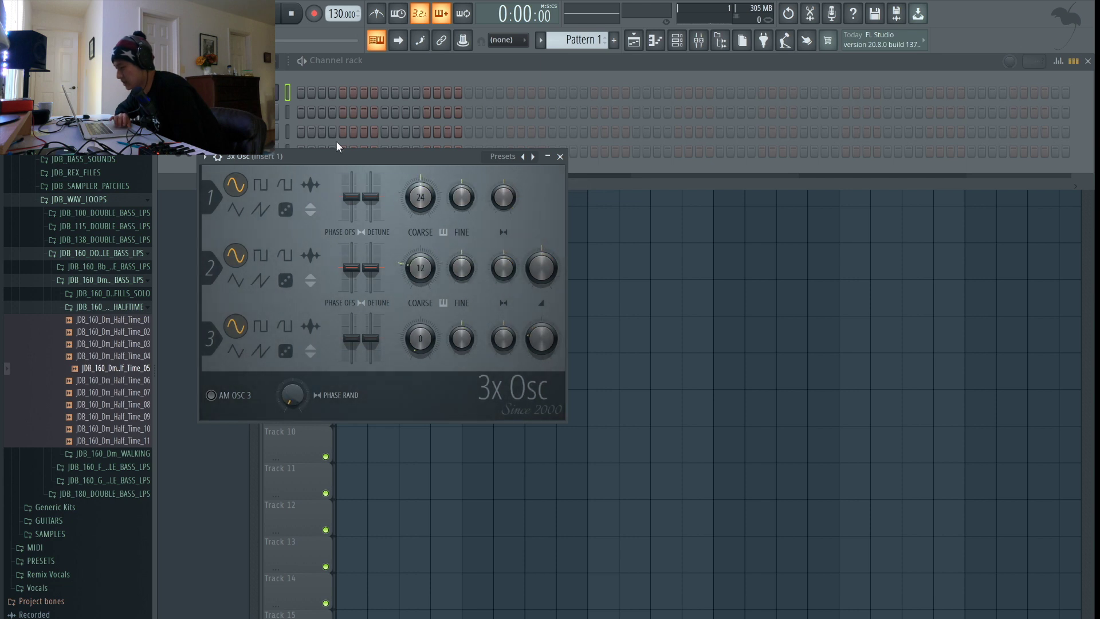
drag(324, 156, 284, 92)
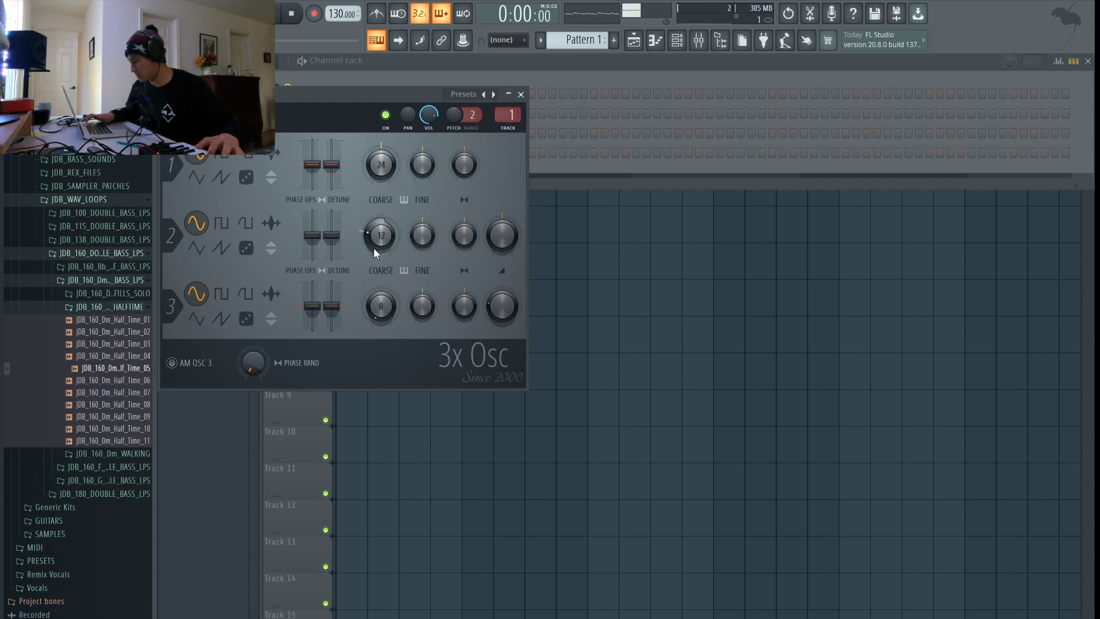
key(XF86AudioLowerVolume)
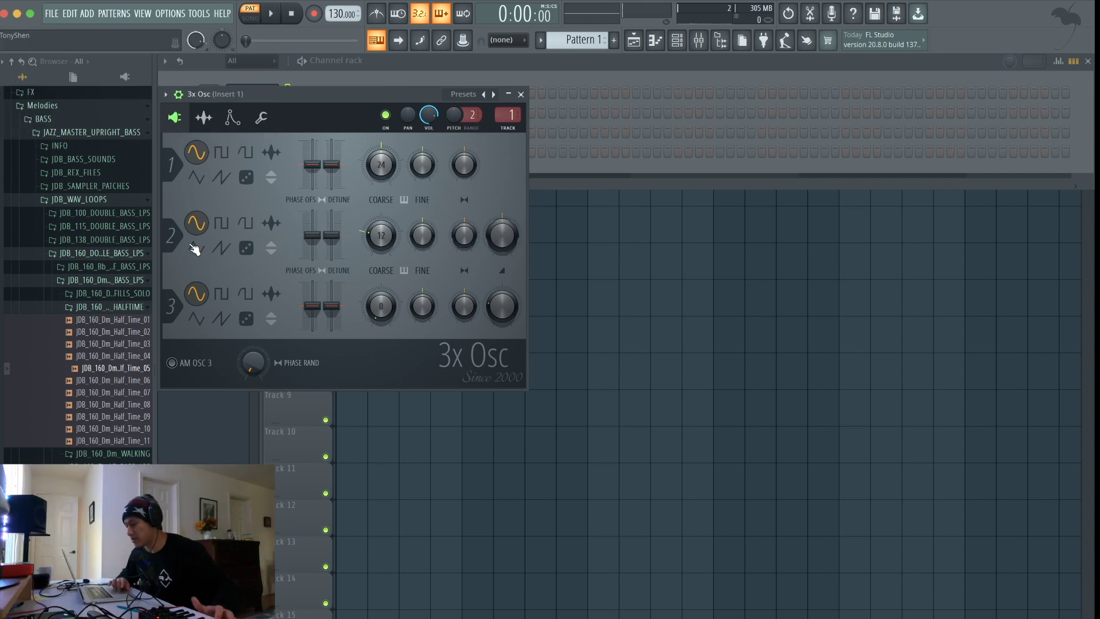
scroll(502, 305, down, 3)
scroll(499, 306, up, 4)
scroll(502, 305, down, 4)
scroll(502, 235, down, 5)
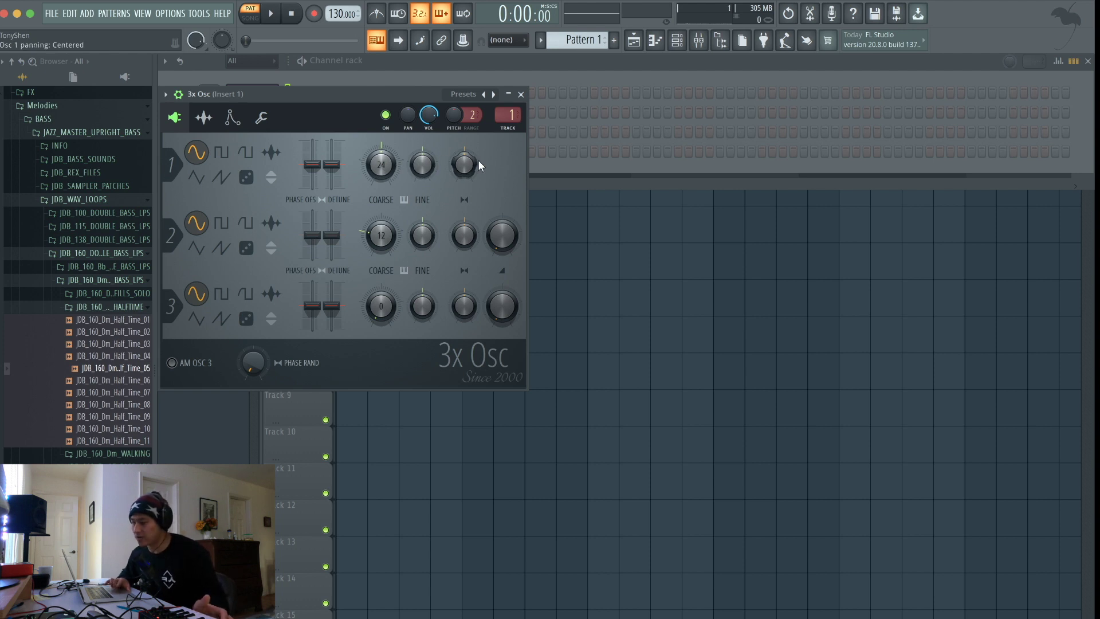
drag(256, 99, 360, 91)
Try lower coarse pitches on oscillator 1, including -7 semitones, and return the knob to 24.
drag(481, 156, 482, 183)
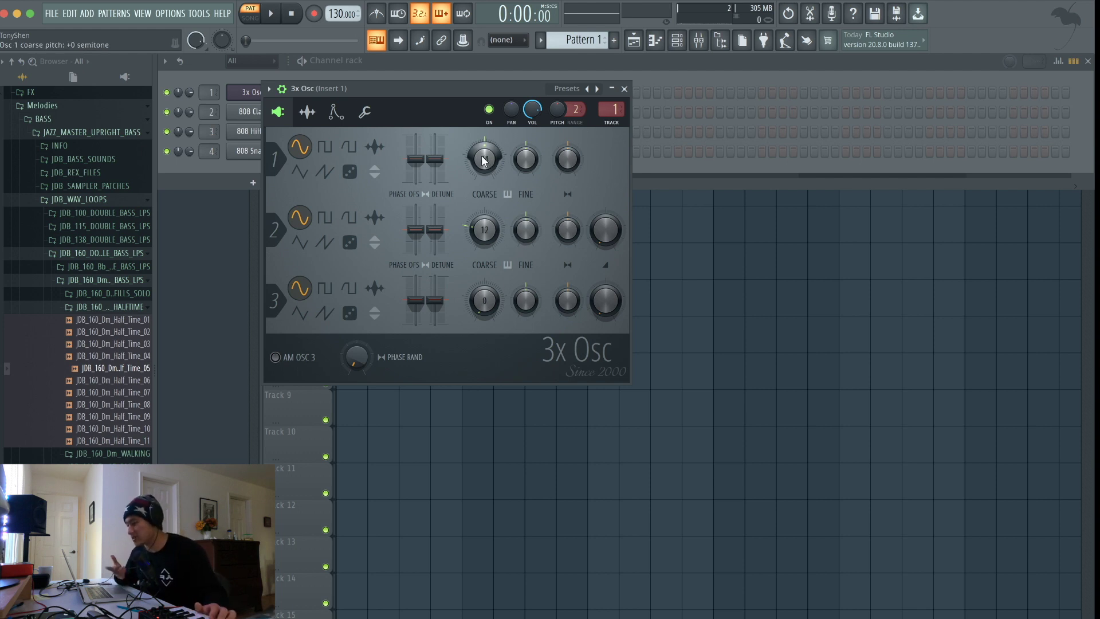
key(z)
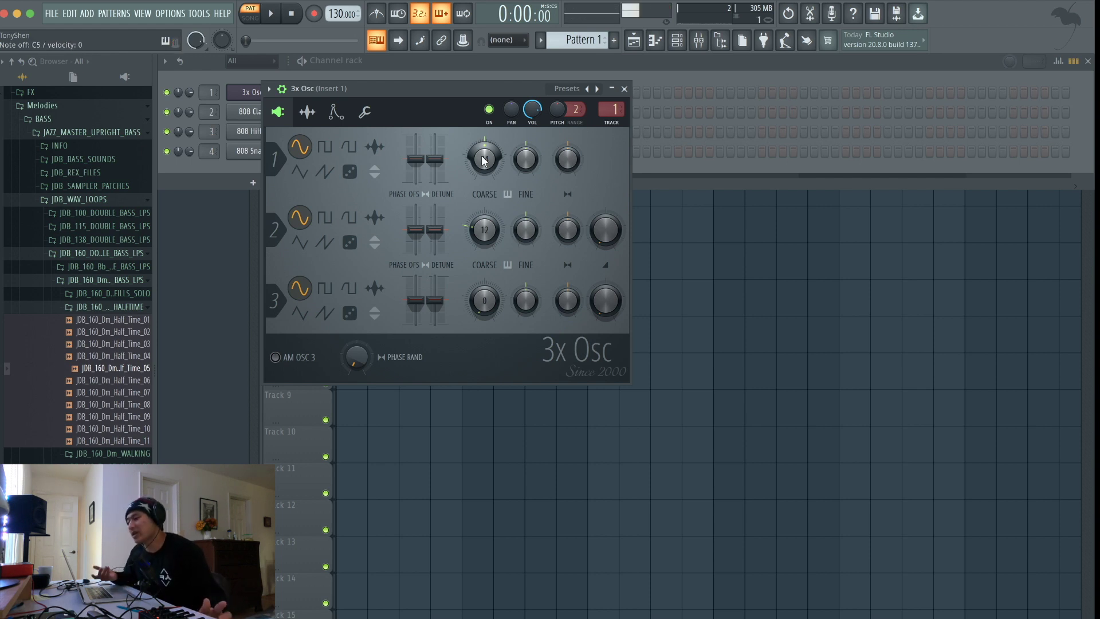
drag(484, 161, 484, 166)
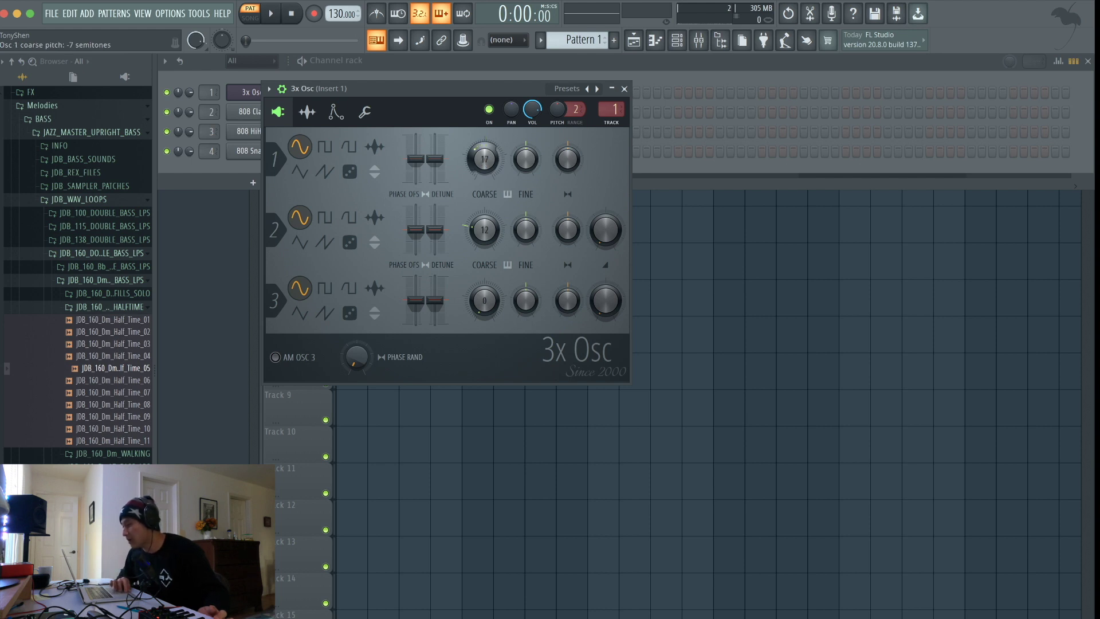
drag(485, 166, 484, 161)
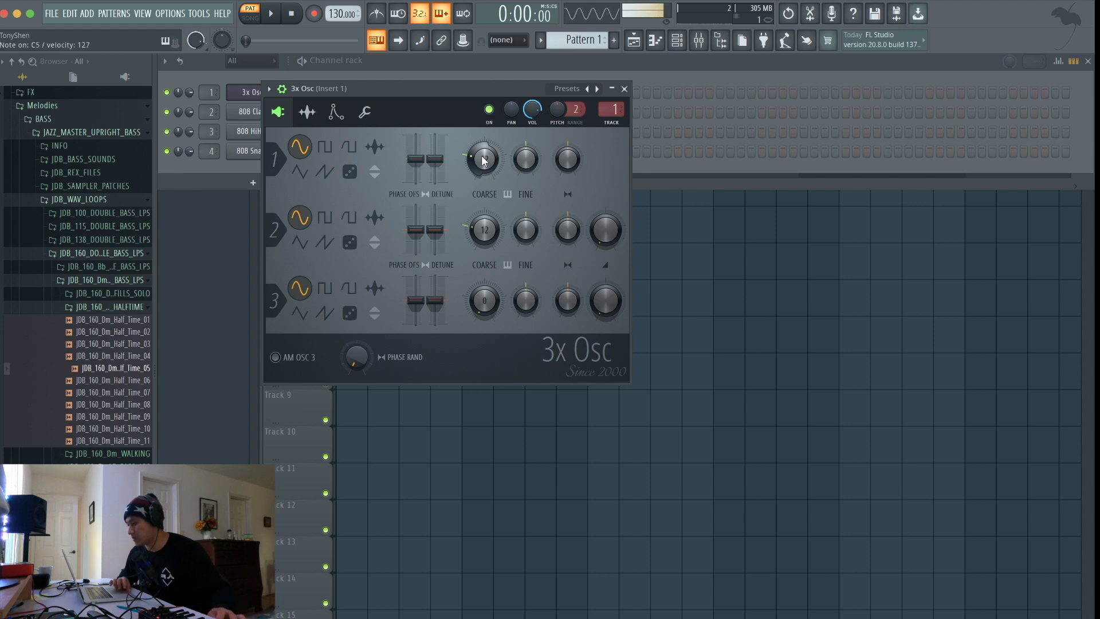
mouse_move(484, 161)
mouse_down()
mouse_move(484, 146)
mouse_move(485, 172)
mouse_up()
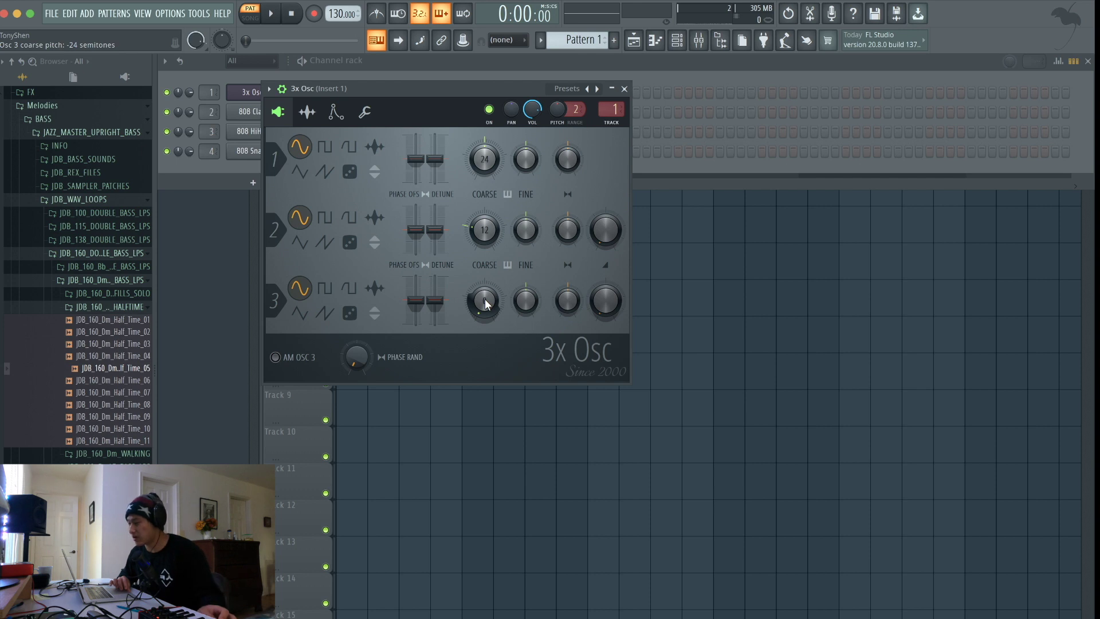
Adjust the mix levels of oscillators 3 and 2, and set oscillator 2's coarse pitch knob to 24.
mouse_move(606, 302)
mouse_down()
mouse_move(606, 290)
mouse_move(603, 303)
mouse_up()
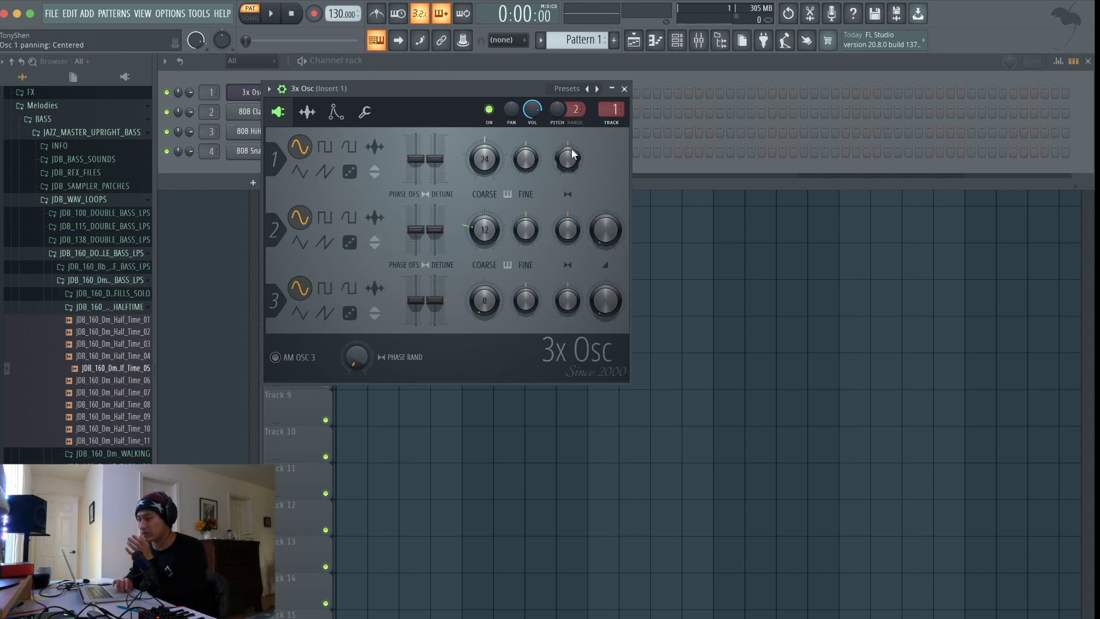
click(607, 218)
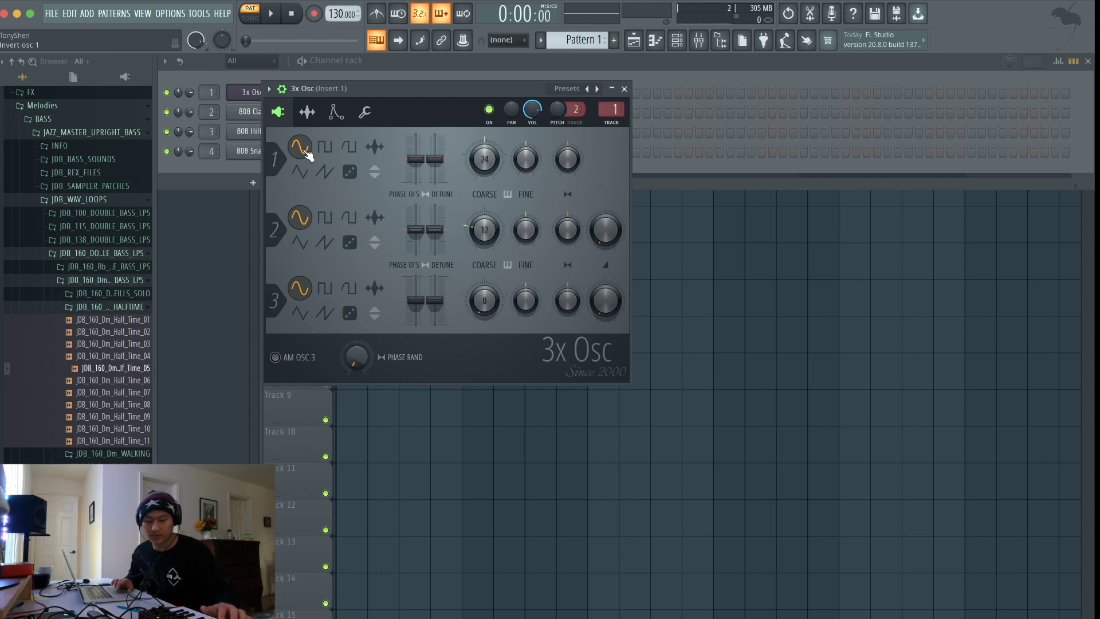
click(605, 229)
drag(606, 229, 605, 212)
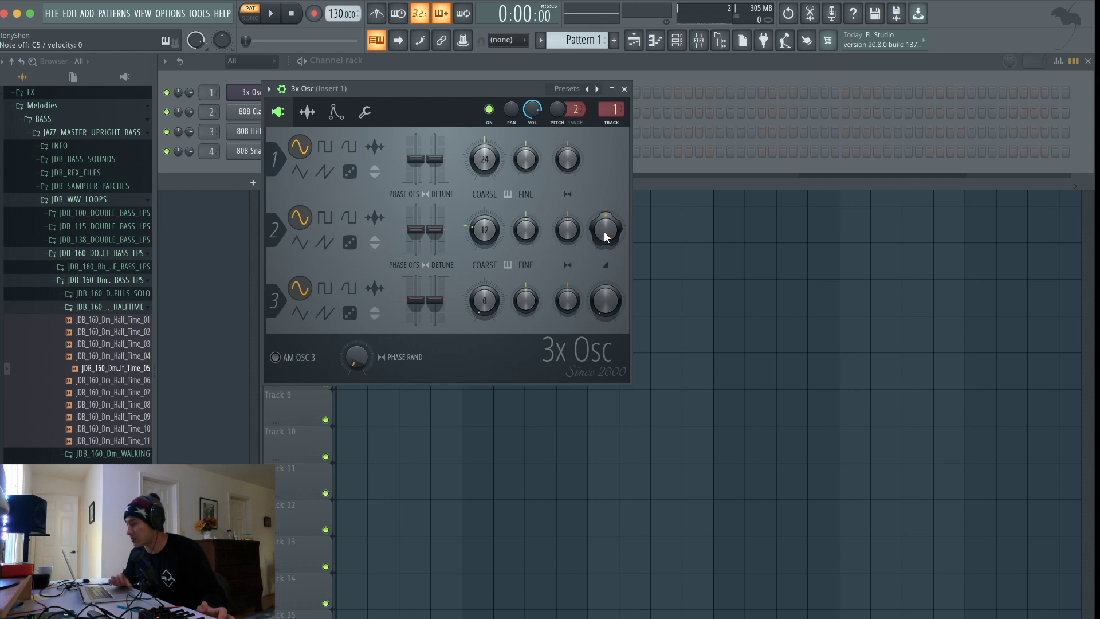
drag(484, 229, 485, 228)
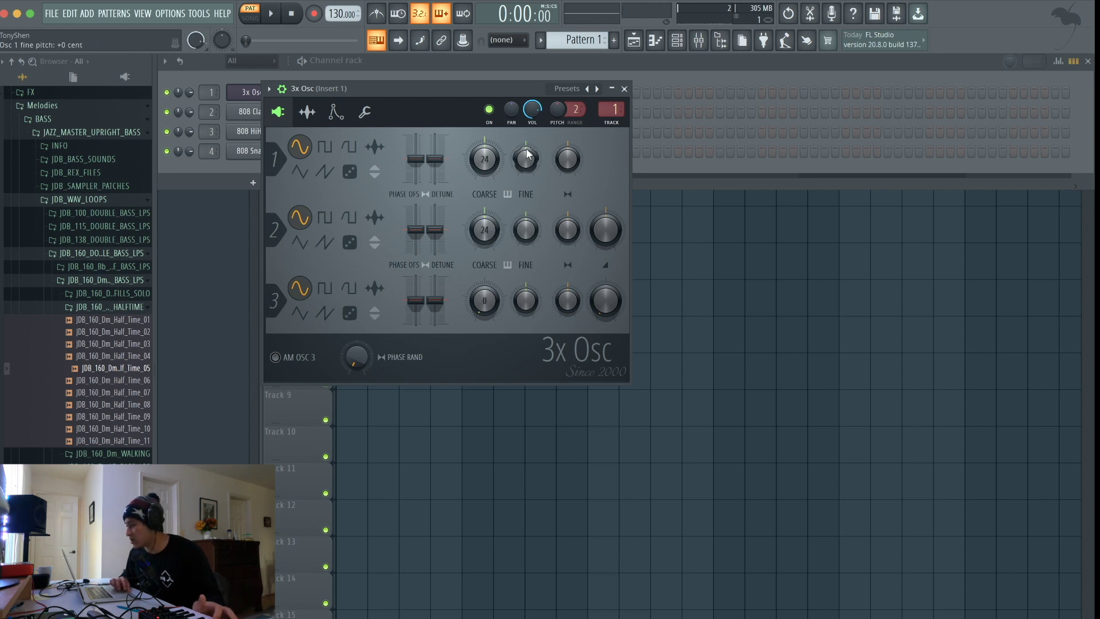
Try out oscillator 1's fine pitch and its panning, including 100% right, centered and 19% right.
mouse_move(526, 146)
mouse_down()
mouse_move(526, 132)
mouse_move(526, 167)
mouse_up()
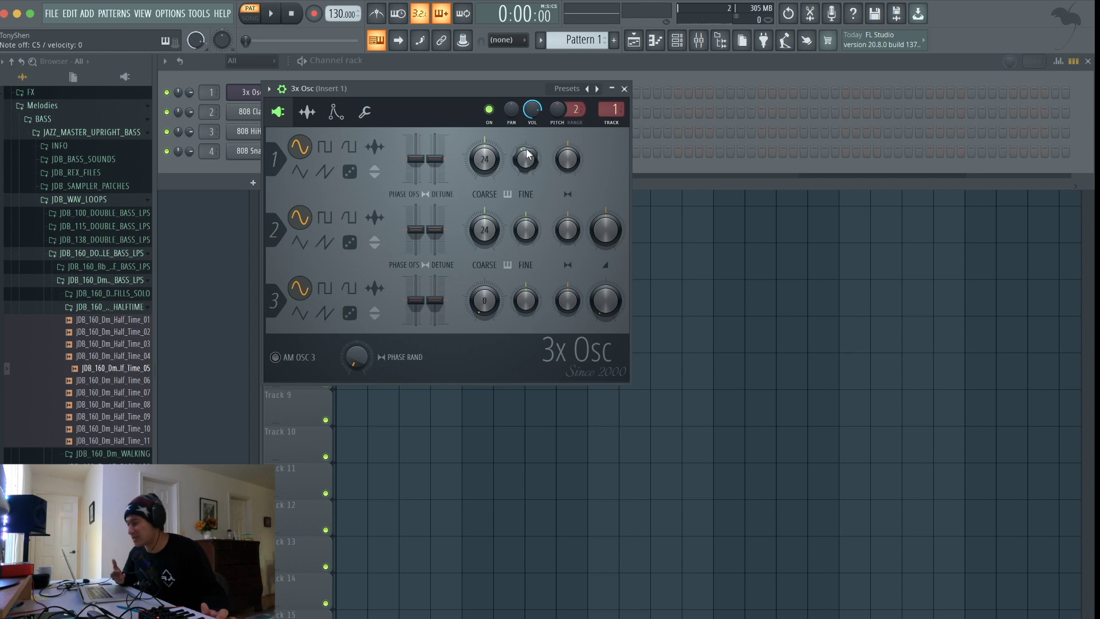
drag(527, 153, 527, 141)
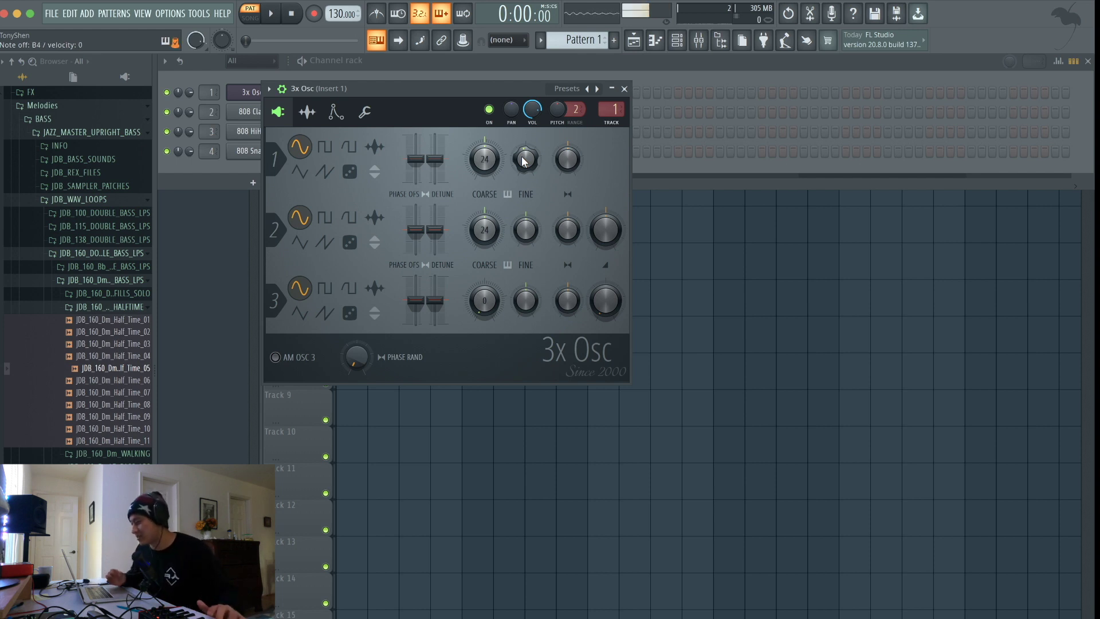
drag(576, 165, 576, 189)
drag(568, 160, 599, 143)
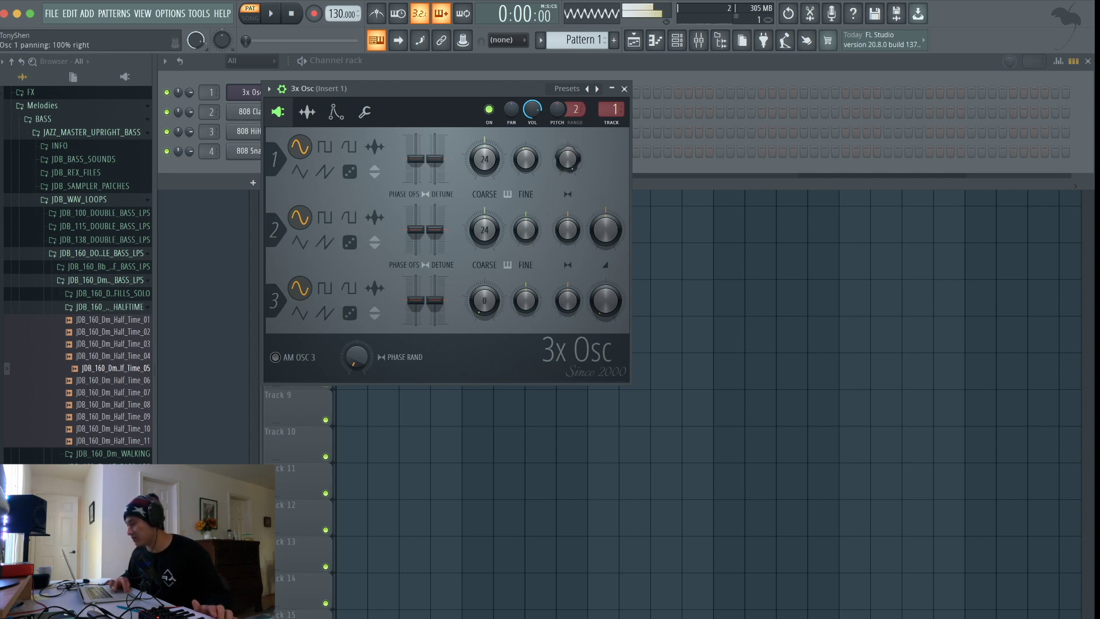
drag(567, 159, 567, 189)
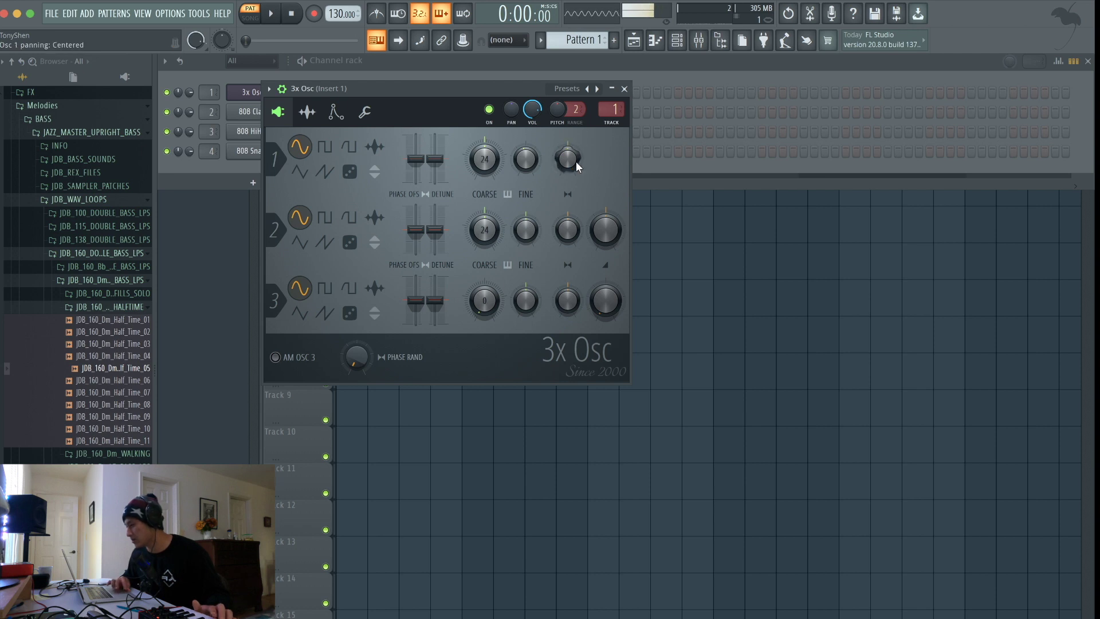
mouse_move(568, 230)
mouse_down()
mouse_move(567, 221)
mouse_move(567, 230)
mouse_up()
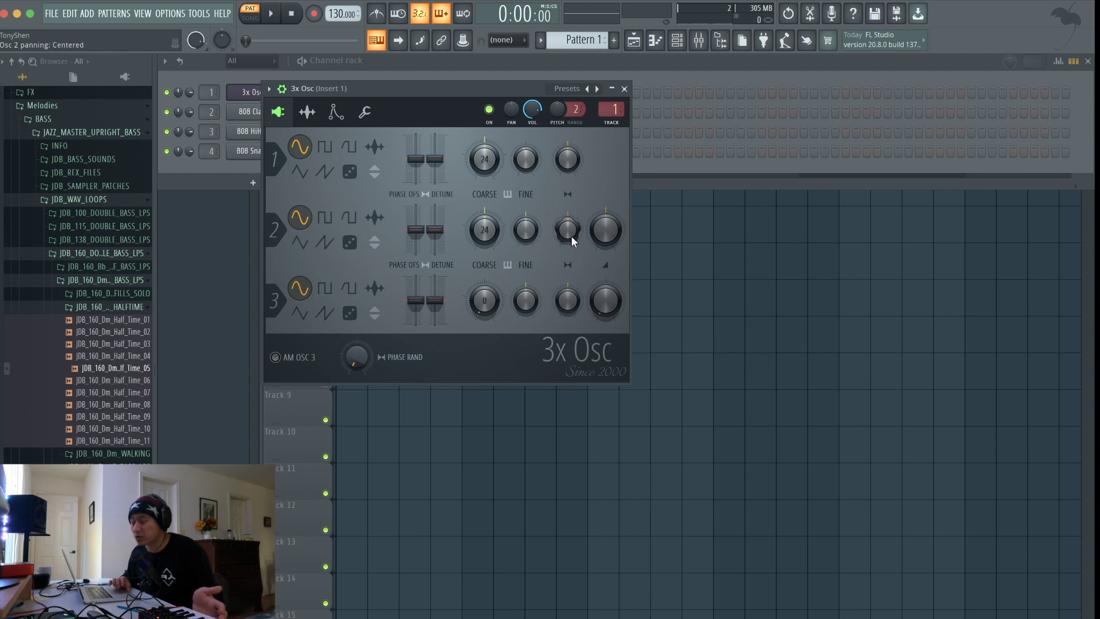
mouse_move(567, 160)
mouse_down()
mouse_move(570, 187)
mouse_move(570, 166)
mouse_up()
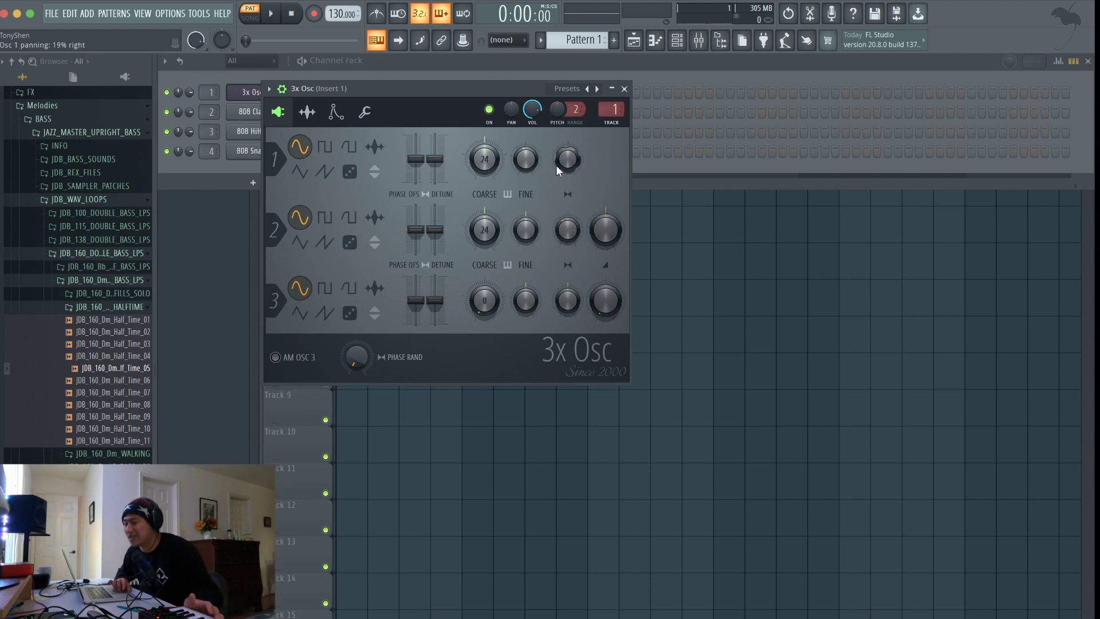
Try oscillator 1's coarse pitch at -1 semitone, play a note, and return it to +0 semitones.
scroll(484, 159, down, 1)
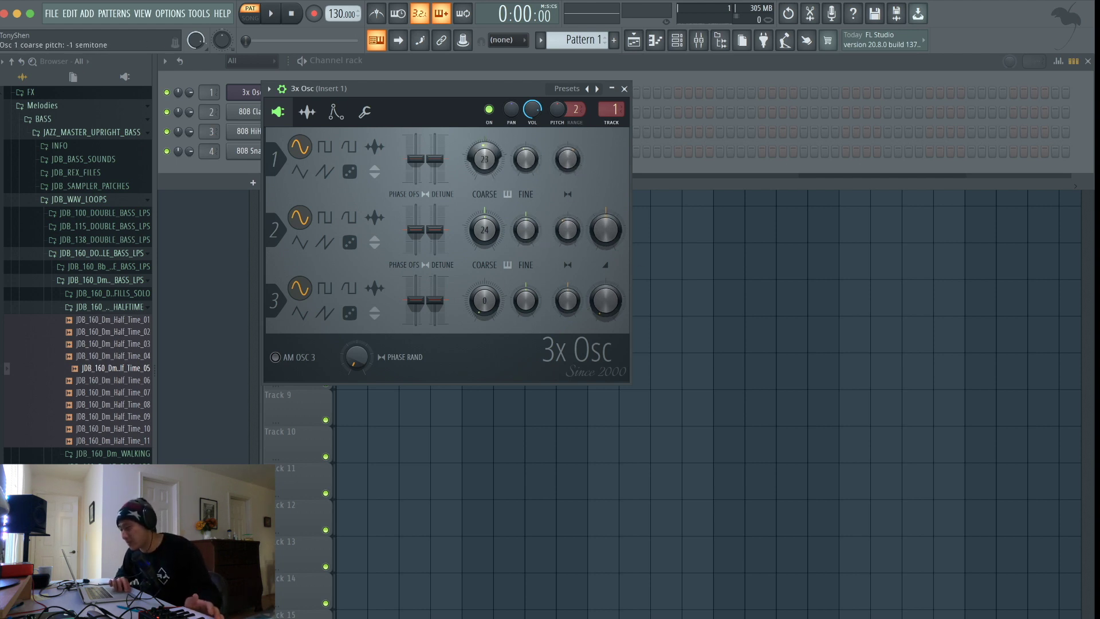
key(q)
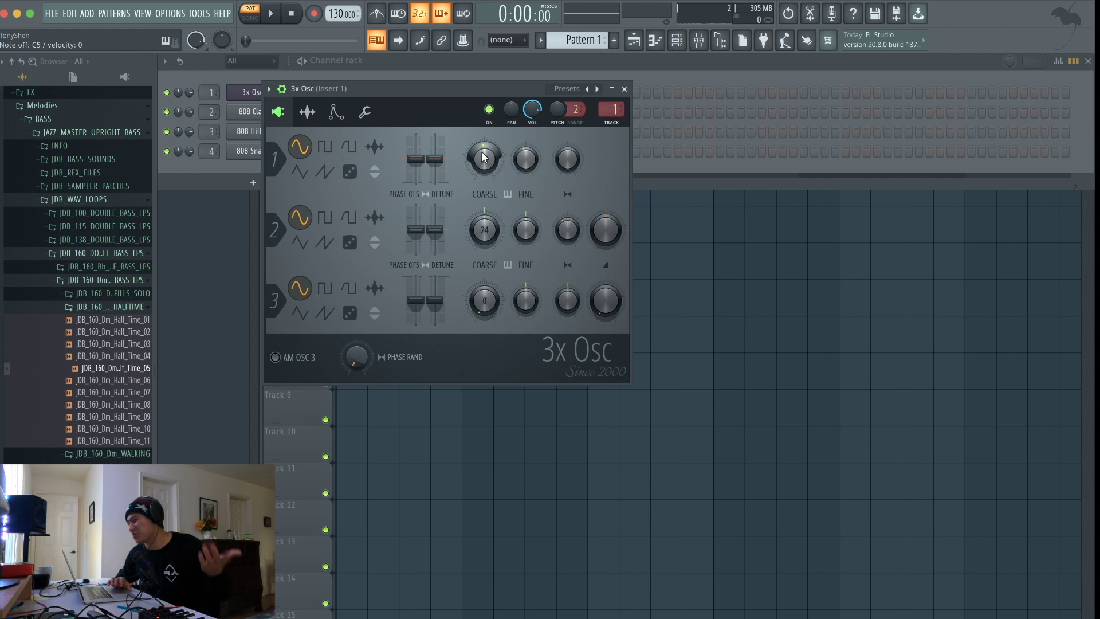
scroll(484, 158, up, 1)
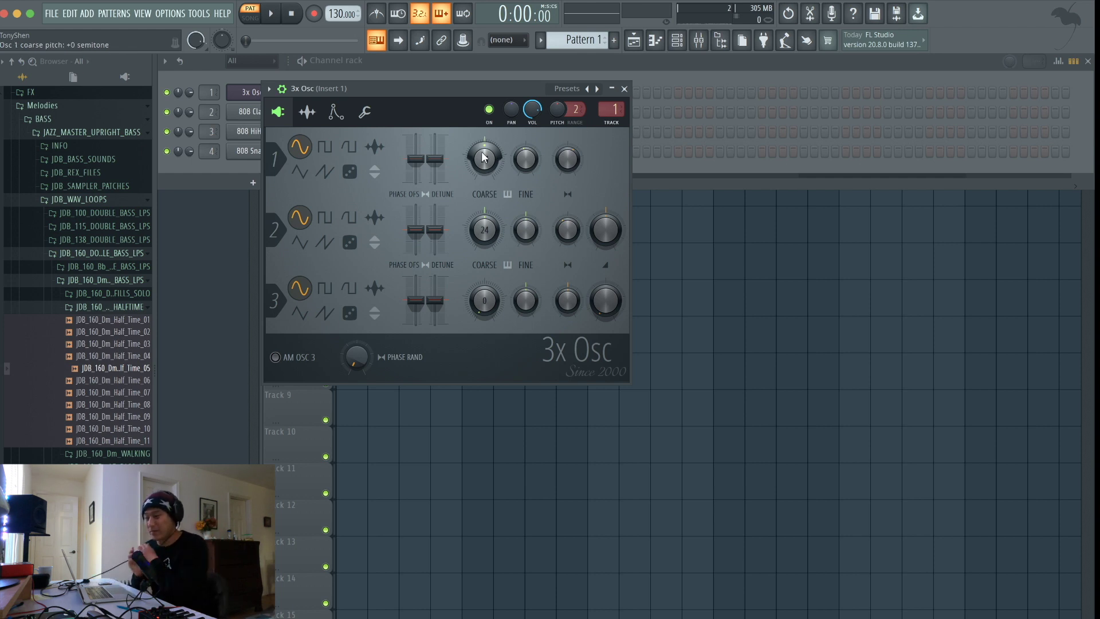
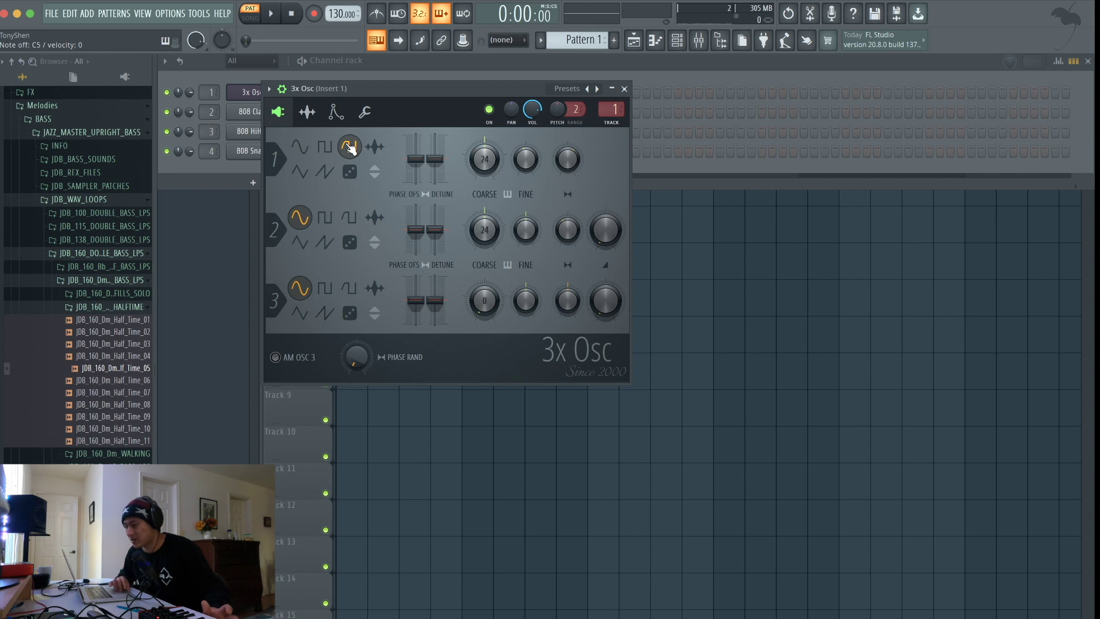
Browse the Patches folder for a custom waveform for oscillator 1, checking Plugin database, and close the browser without loading a file.
click(371, 147)
click(355, 144)
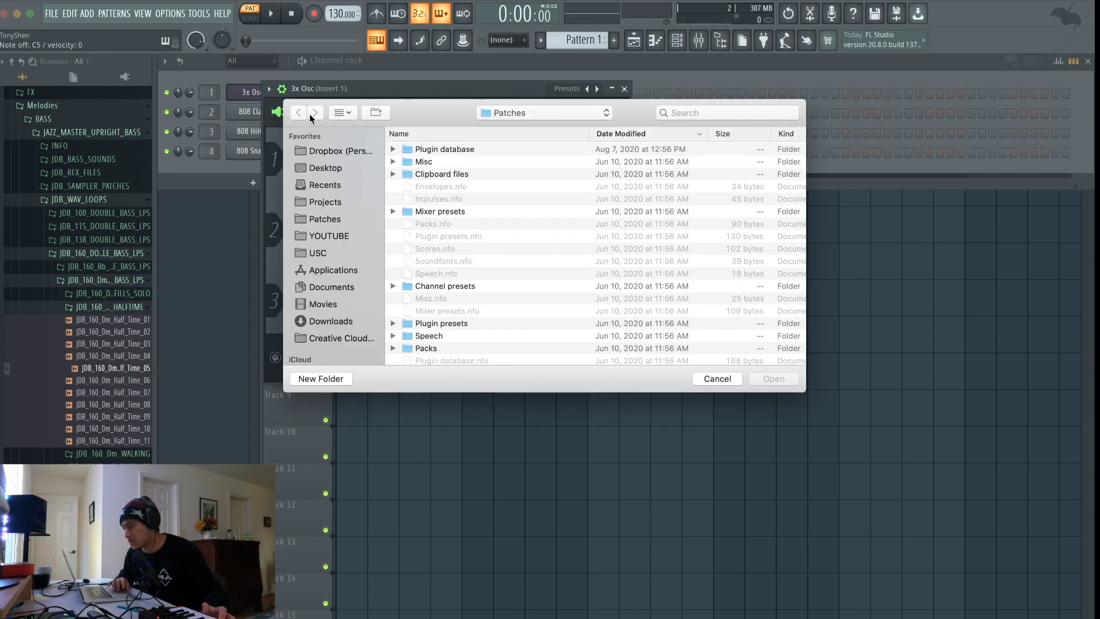
scroll(424, 154, down, 5)
scroll(424, 153, up, 5)
double_click(423, 151)
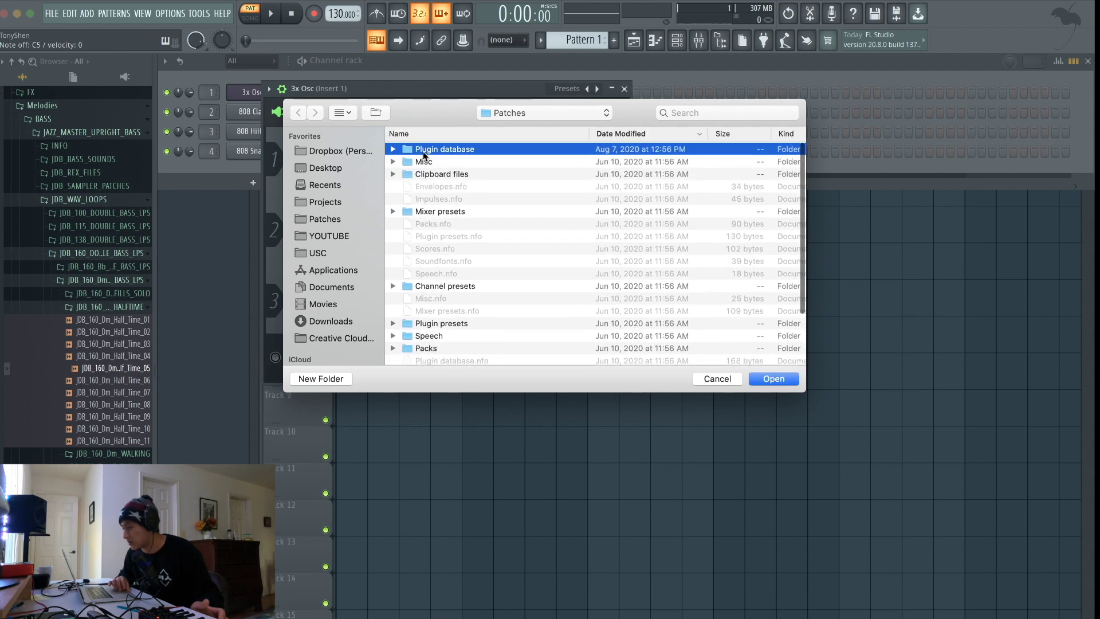
click(298, 113)
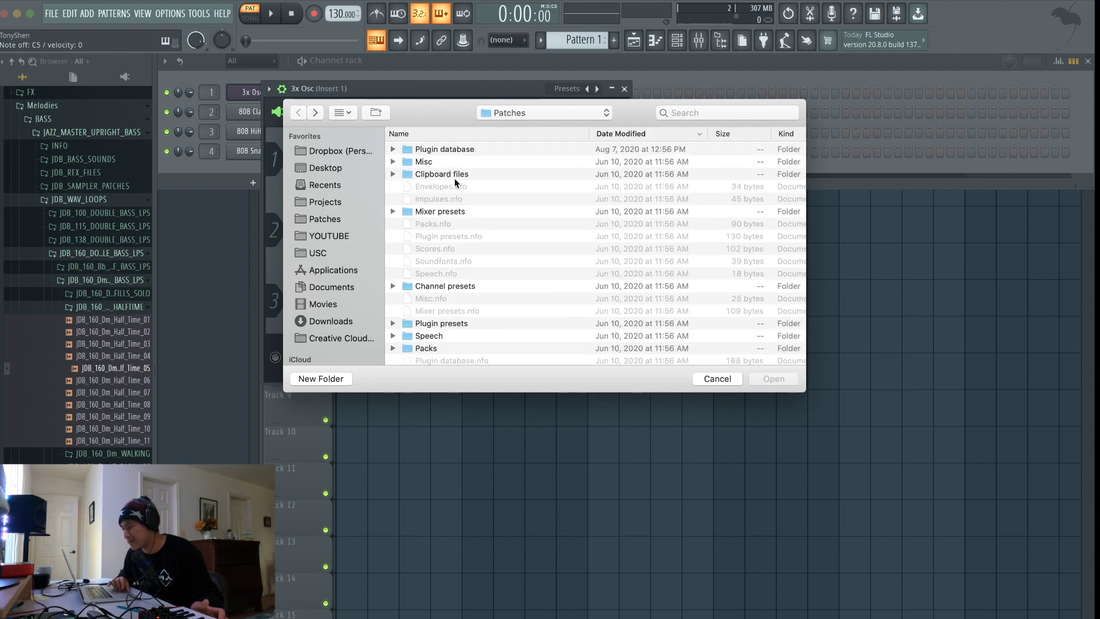
scroll(504, 284, down, 5)
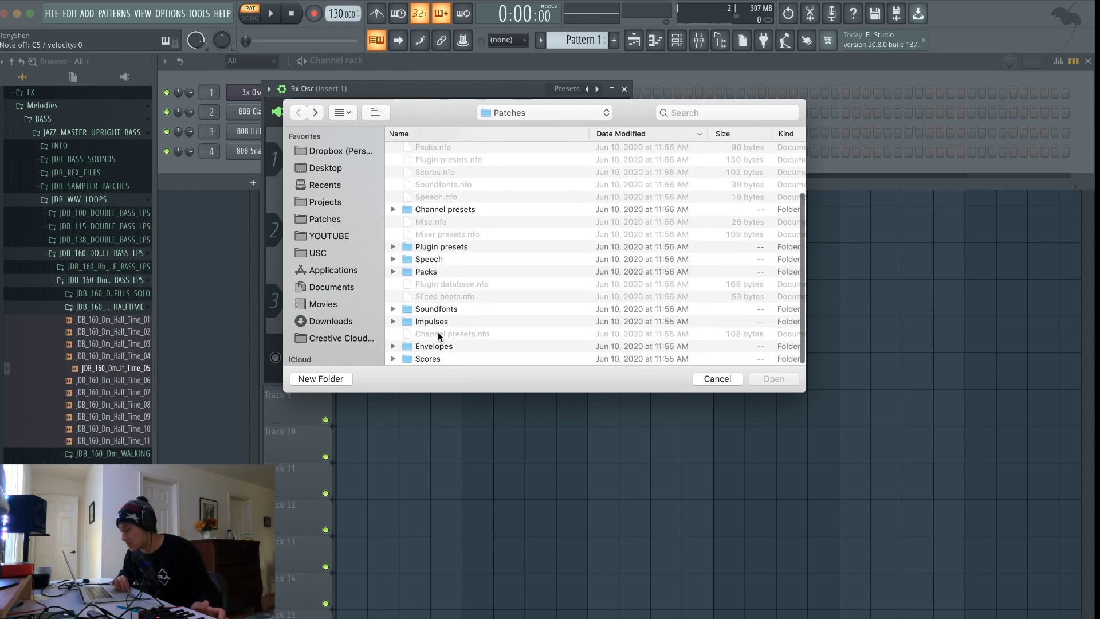
scroll(438, 331, up, 5)
key(Escape)
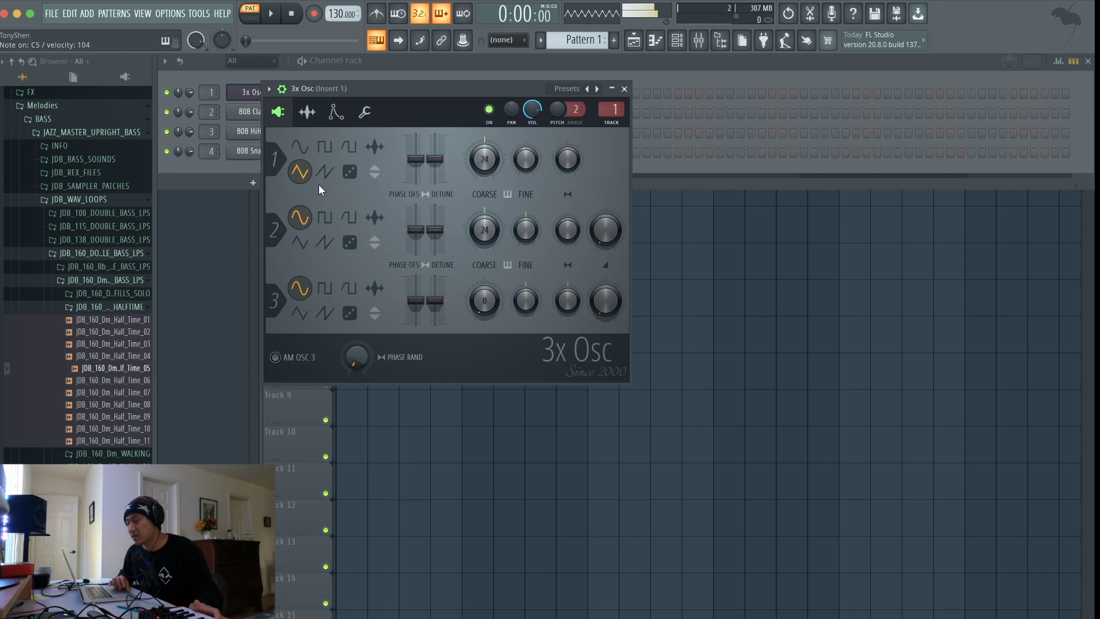
Audition the square, triangle, sine, sawtooth and noise waveforms on oscillator 1.
click(325, 147)
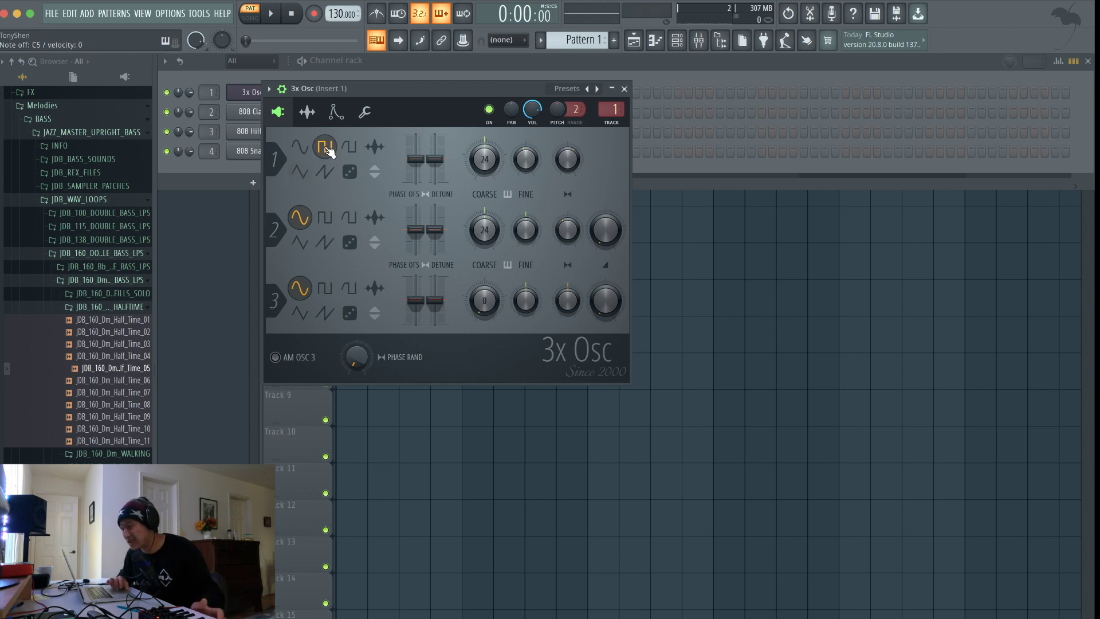
click(300, 172)
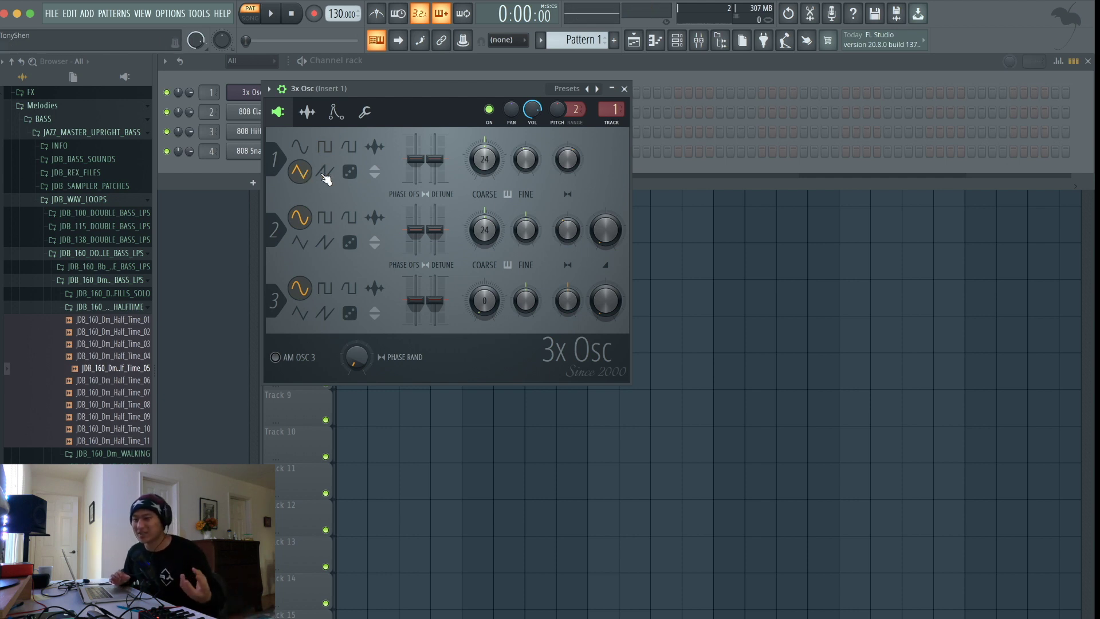
click(299, 147)
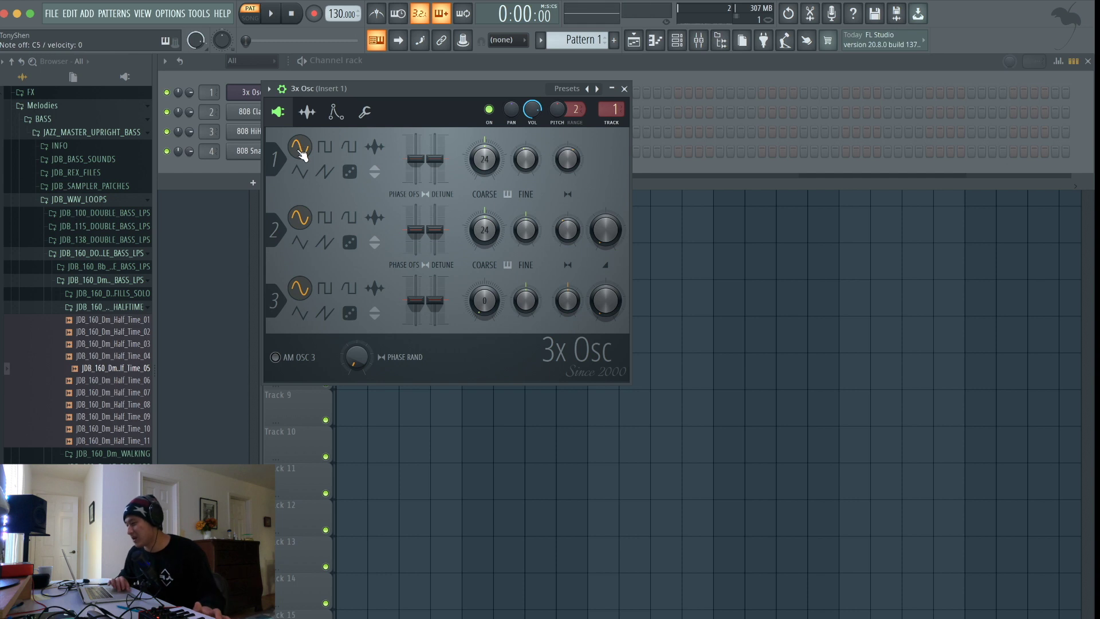
click(323, 171)
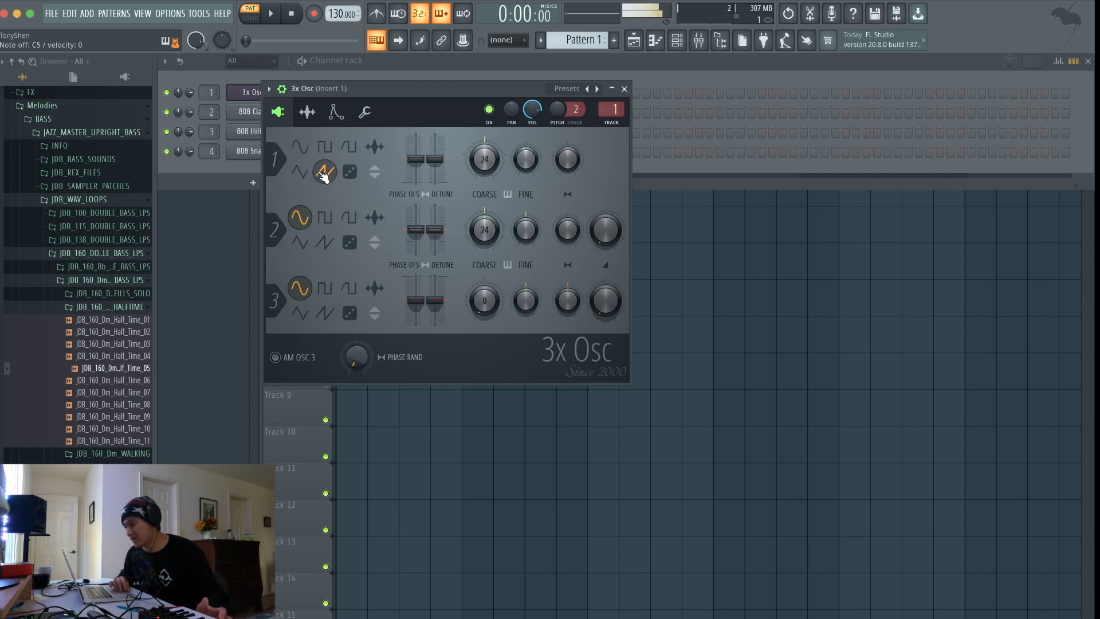
click(352, 173)
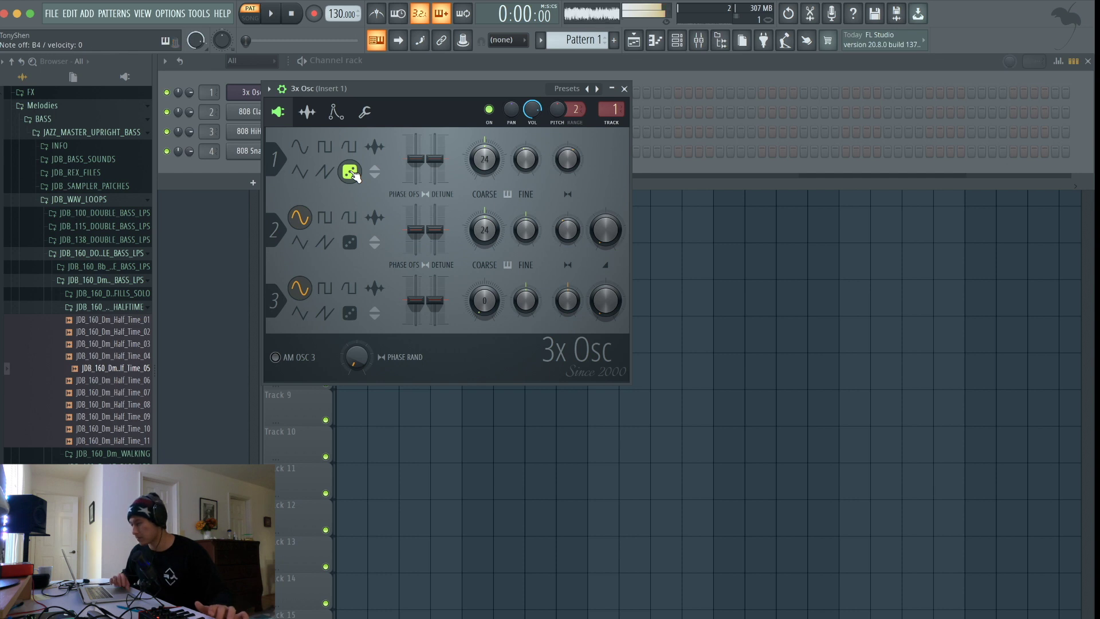
Set oscillator 1 to an inverted sine wave and raise oscillator 2's mix level to about the middle.
click(300, 146)
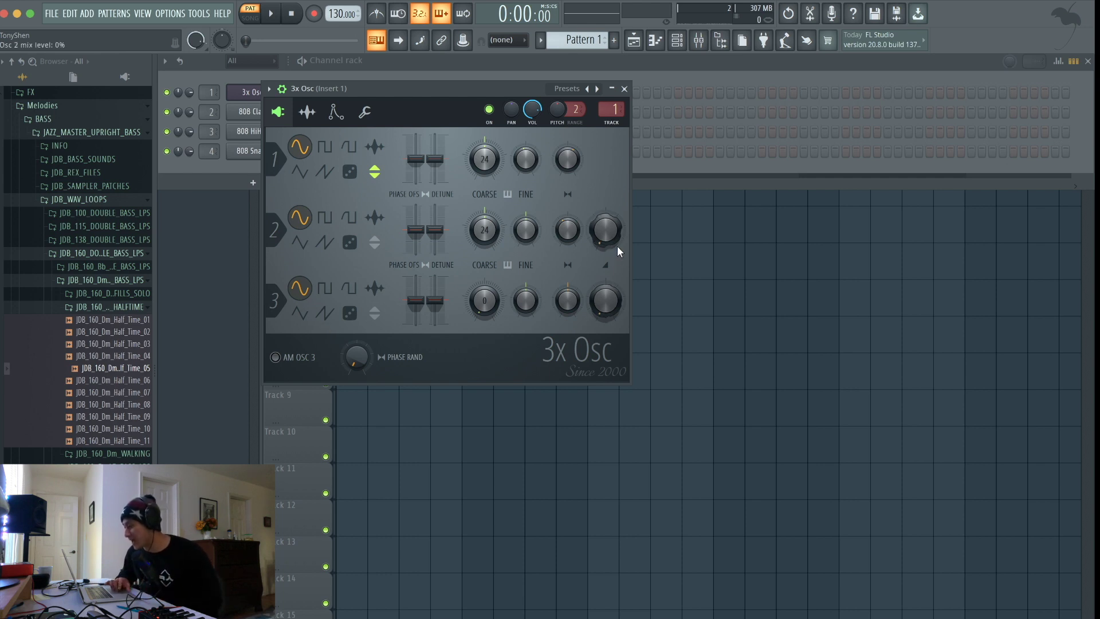
drag(602, 222, 603, 213)
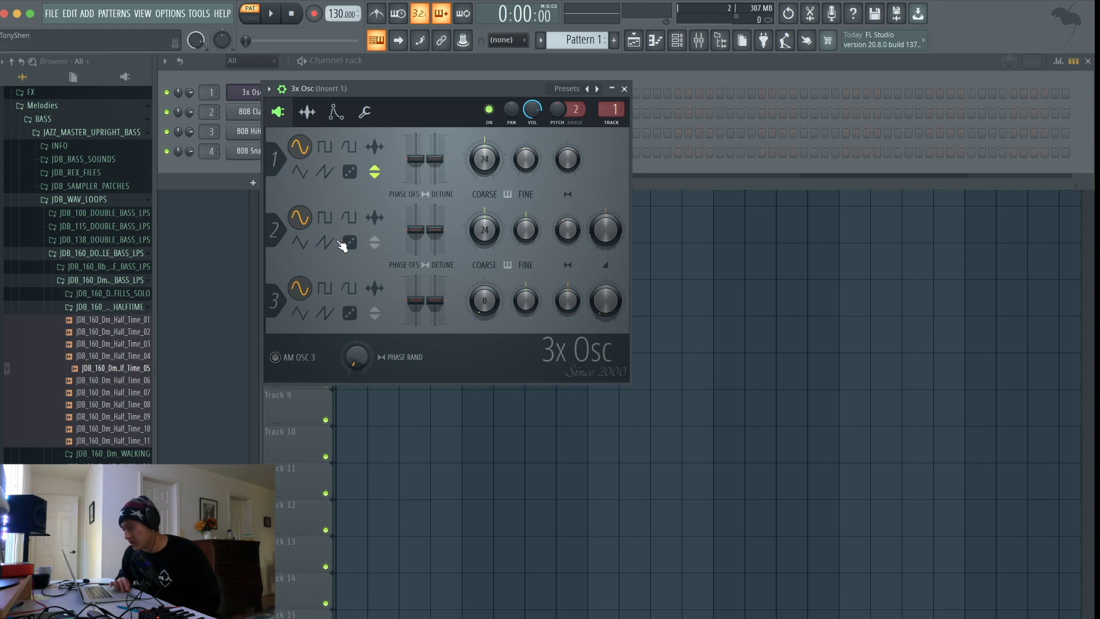
Set oscillator 2 to a triangle wave, raise oscillator 1's stereo detune slightly above centre, and try its fine pitch.
click(306, 241)
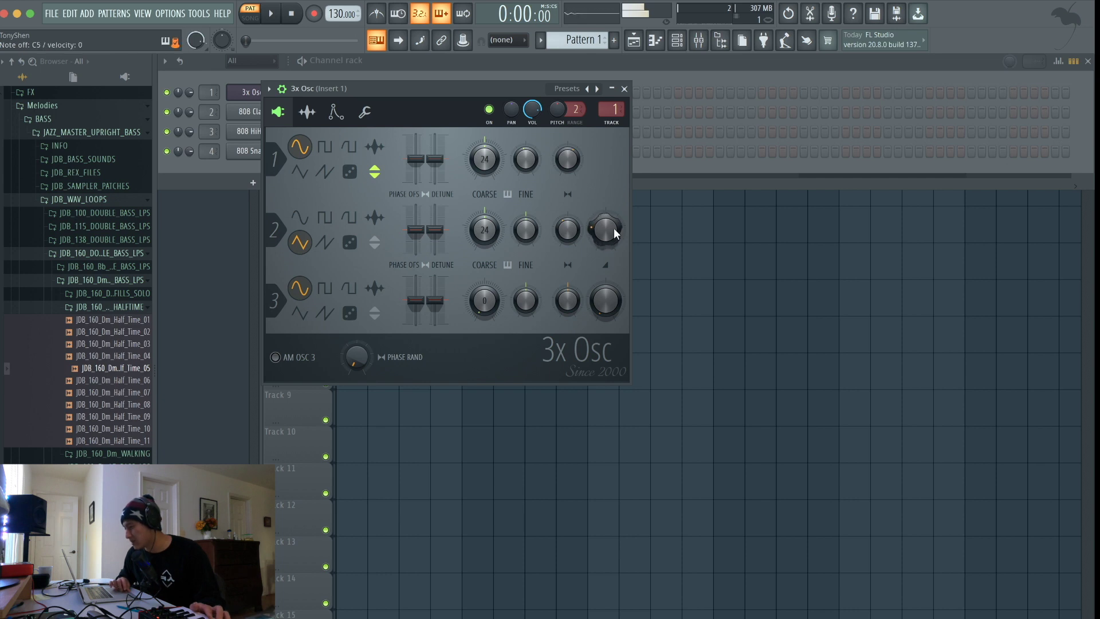
drag(410, 161, 435, 150)
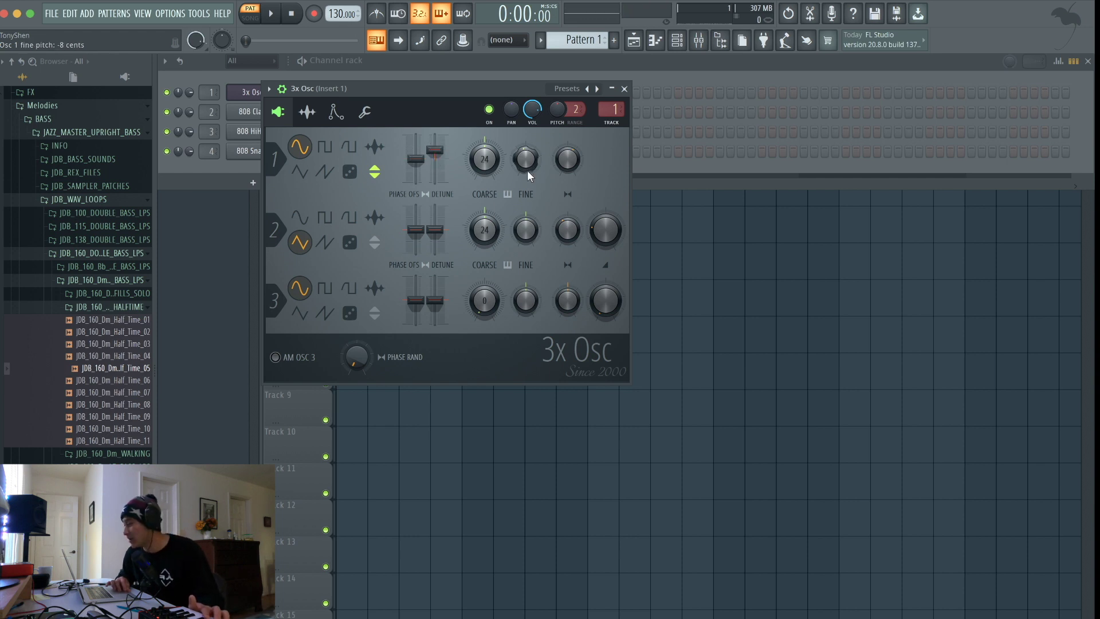
drag(526, 159, 525, 155)
mouse_move(436, 150)
mouse_down()
mouse_move(435, 180)
mouse_move(436, 147)
mouse_up()
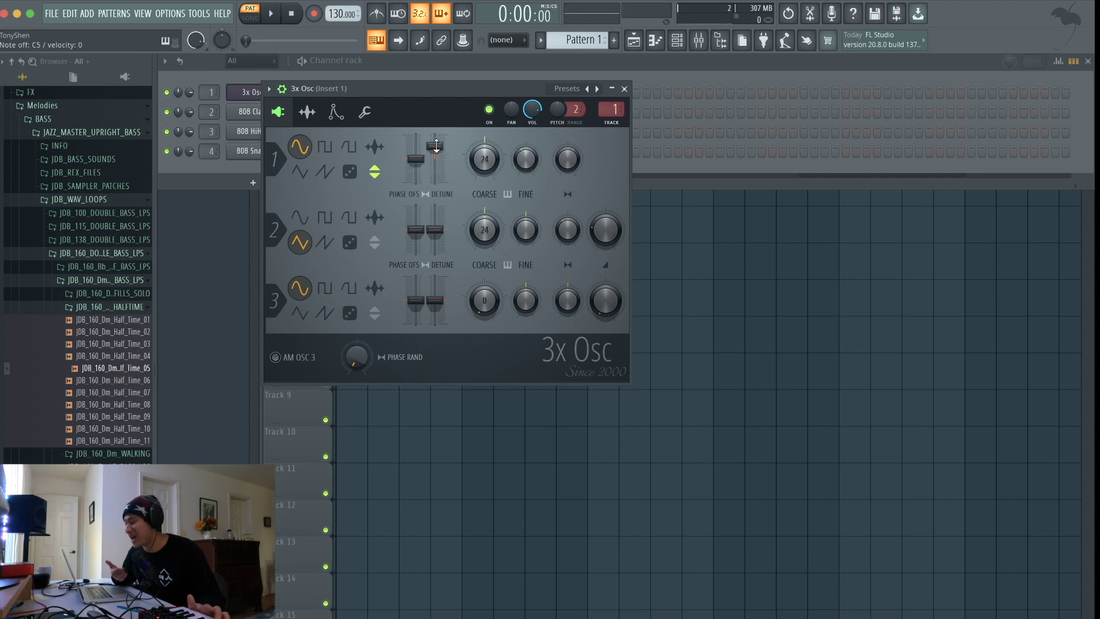
drag(436, 147, 437, 151)
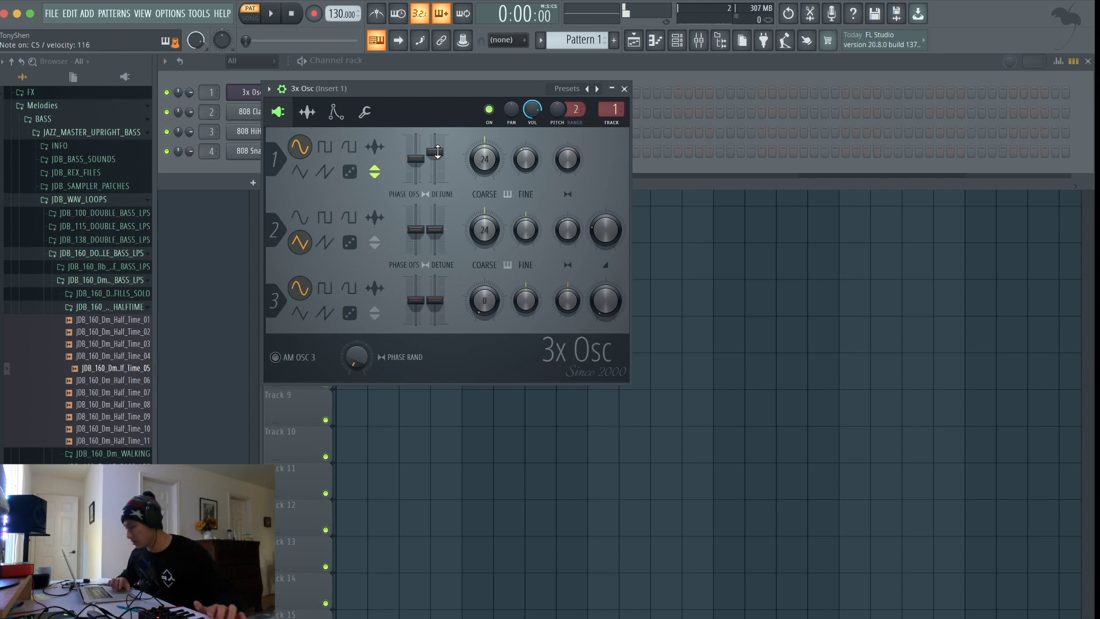
Raise oscillator 2's stereo detune to +19 cents and lower its coarse pitch by 12 semitones.
mouse_move(434, 230)
mouse_down()
mouse_move(434, 208)
mouse_move(434, 220)
mouse_up()
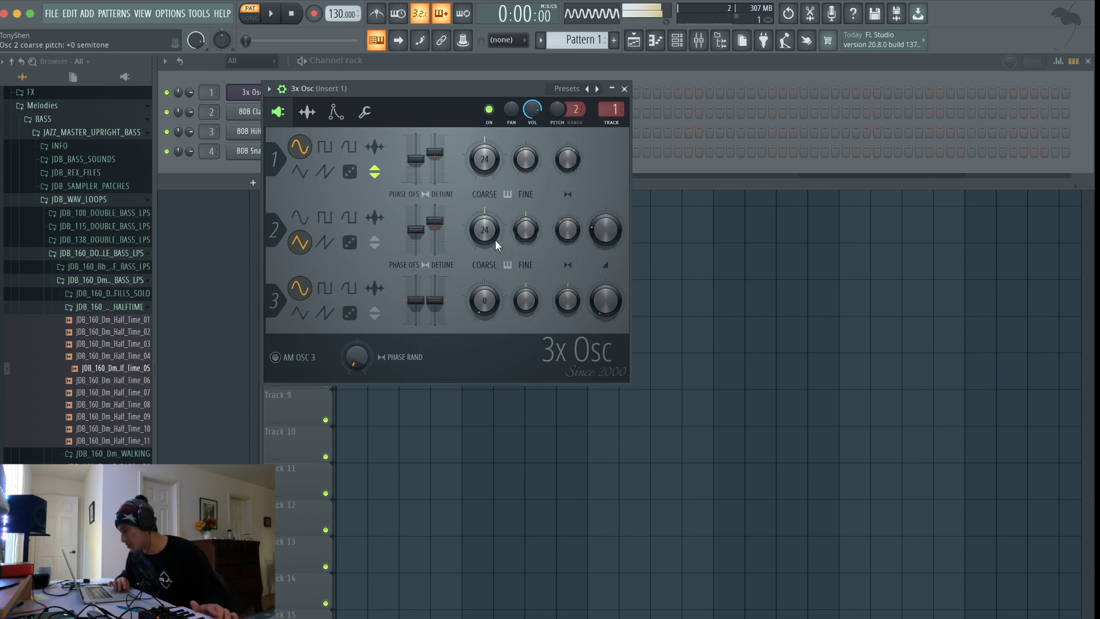
drag(480, 228, 473, 240)
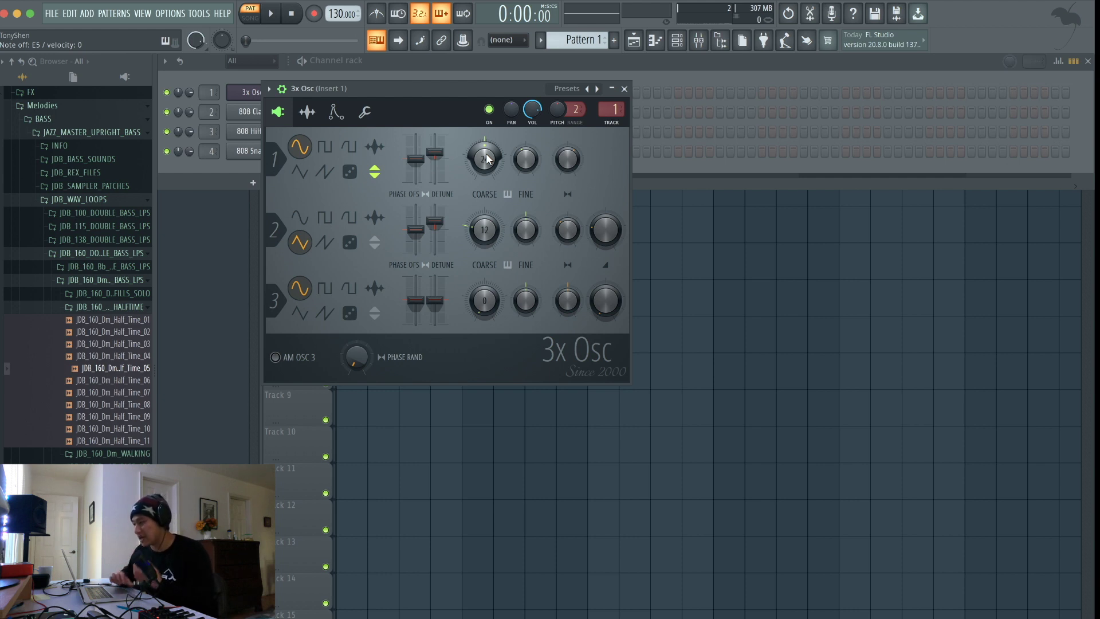
Enable the volume envelope in 3x Osc's instrument settings, try its attack at 0%, and leave it just above zero.
mouse_move(320, 87)
mouse_down()
mouse_move(371, 94)
mouse_move(380, 112)
mouse_move(304, 80)
mouse_up()
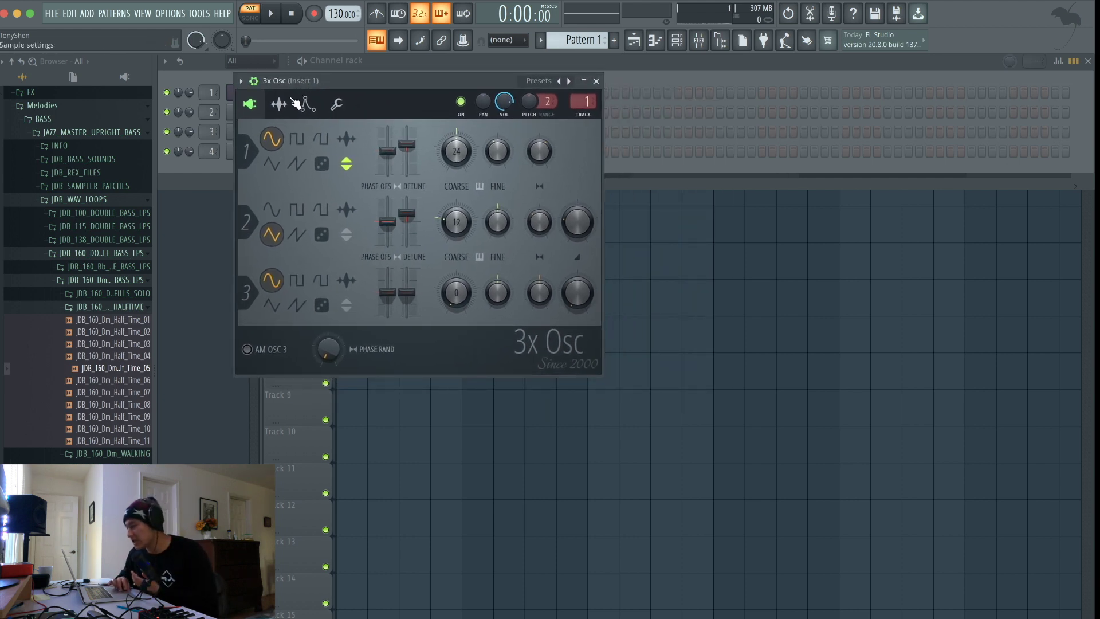
click(279, 105)
click(308, 103)
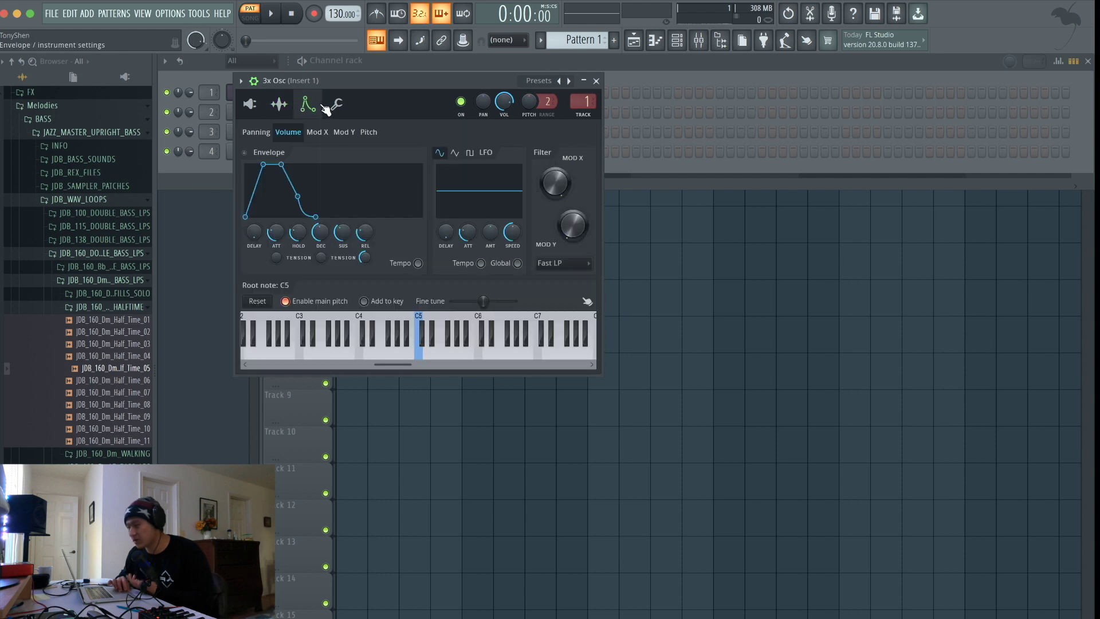
click(245, 153)
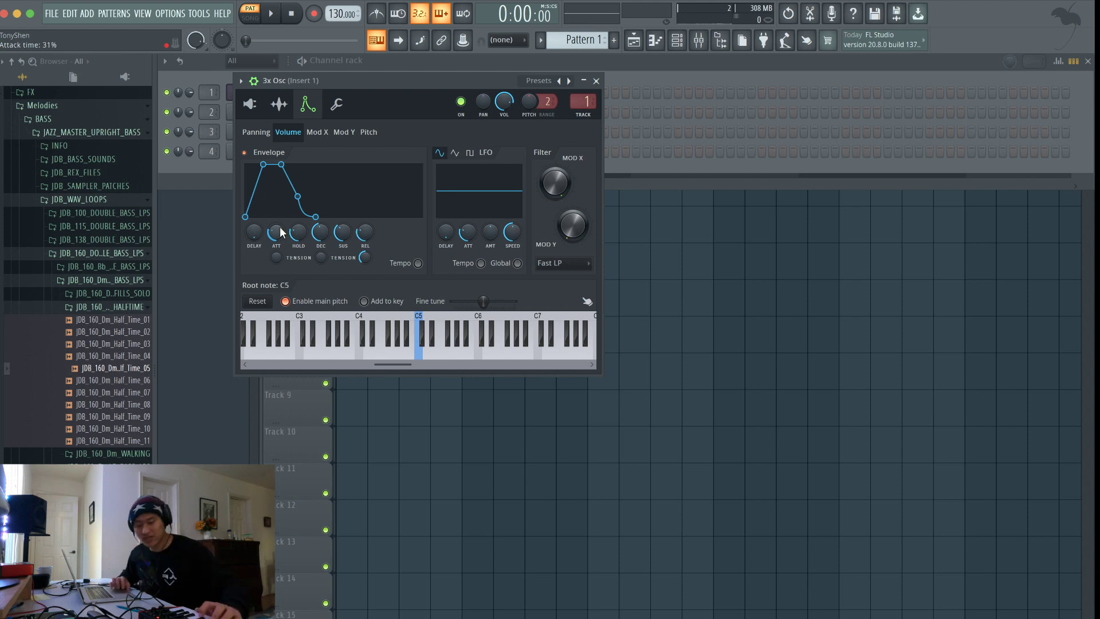
mouse_move(281, 232)
mouse_down()
mouse_move(281, 192)
mouse_move(274, 247)
mouse_up()
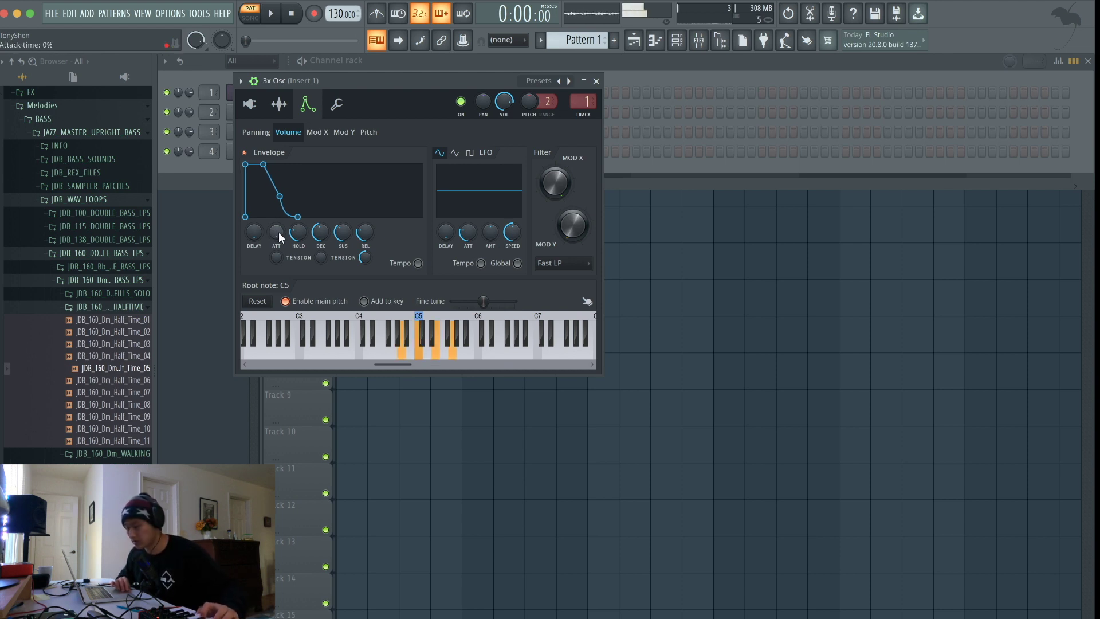
drag(280, 237, 281, 236)
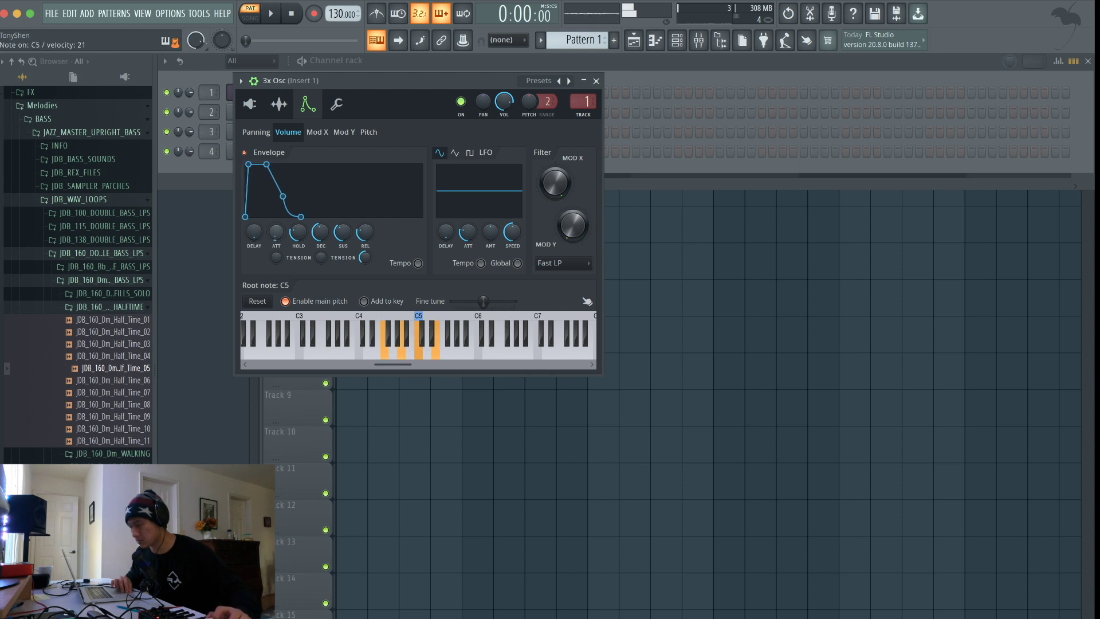
Try several longer hold times on the volume envelope, set hold to zero, and raise the decay time to about 71%.
mouse_move(298, 232)
mouse_down()
mouse_move(298, 210)
mouse_move(304, 241)
mouse_up()
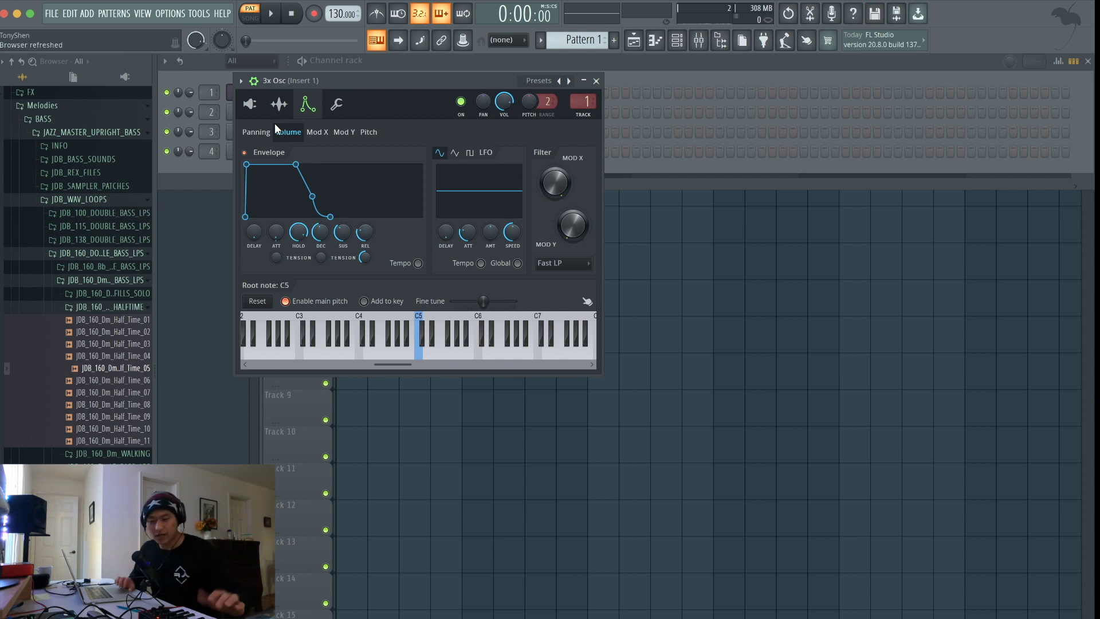
drag(298, 231, 324, 236)
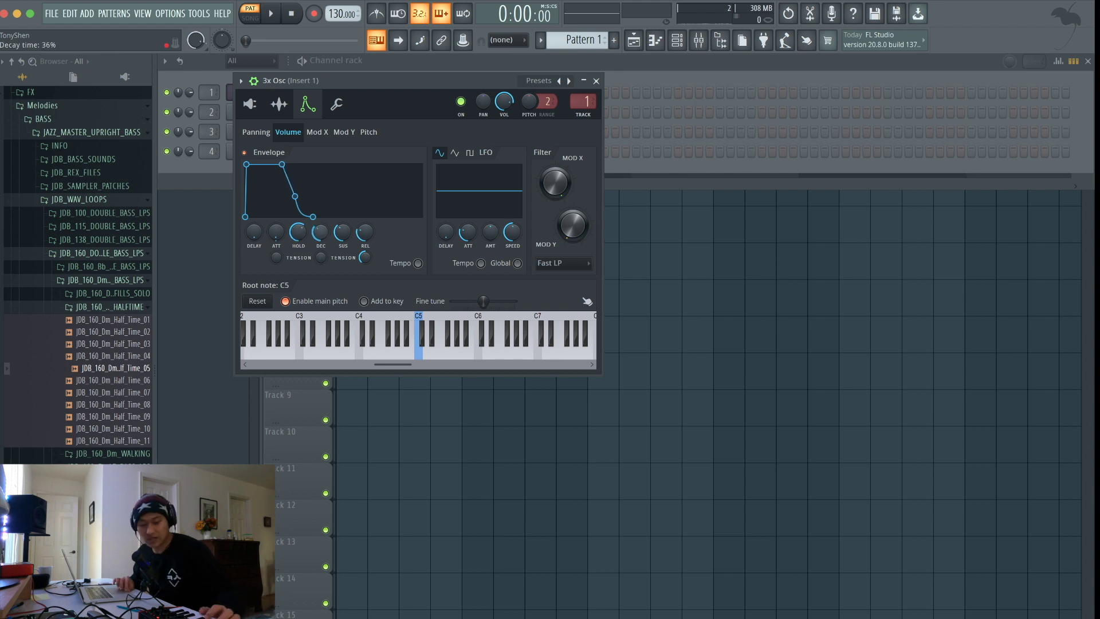
drag(299, 232, 304, 238)
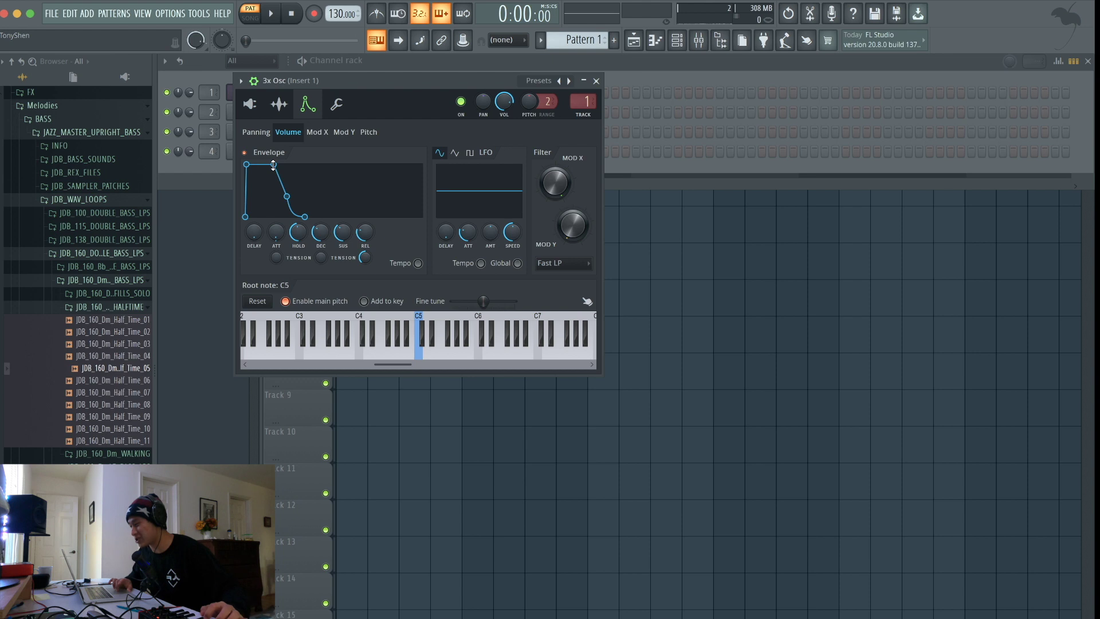
drag(302, 242, 320, 240)
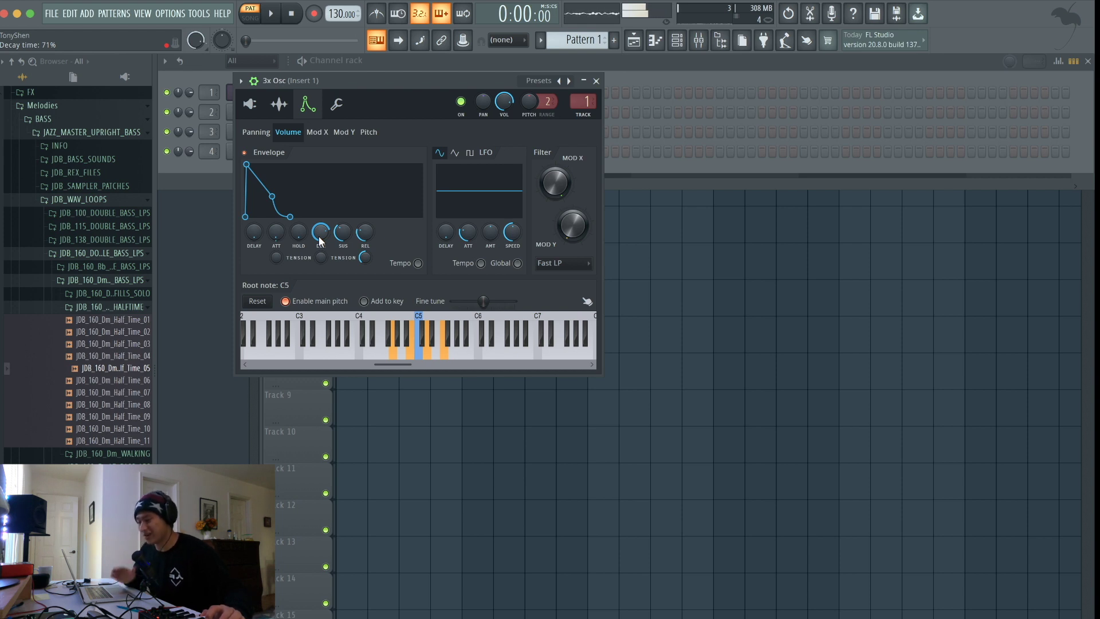
Raise the volume envelope's sustain level, try the release at 100%, and leave it slightly above 29%.
drag(319, 240, 342, 236)
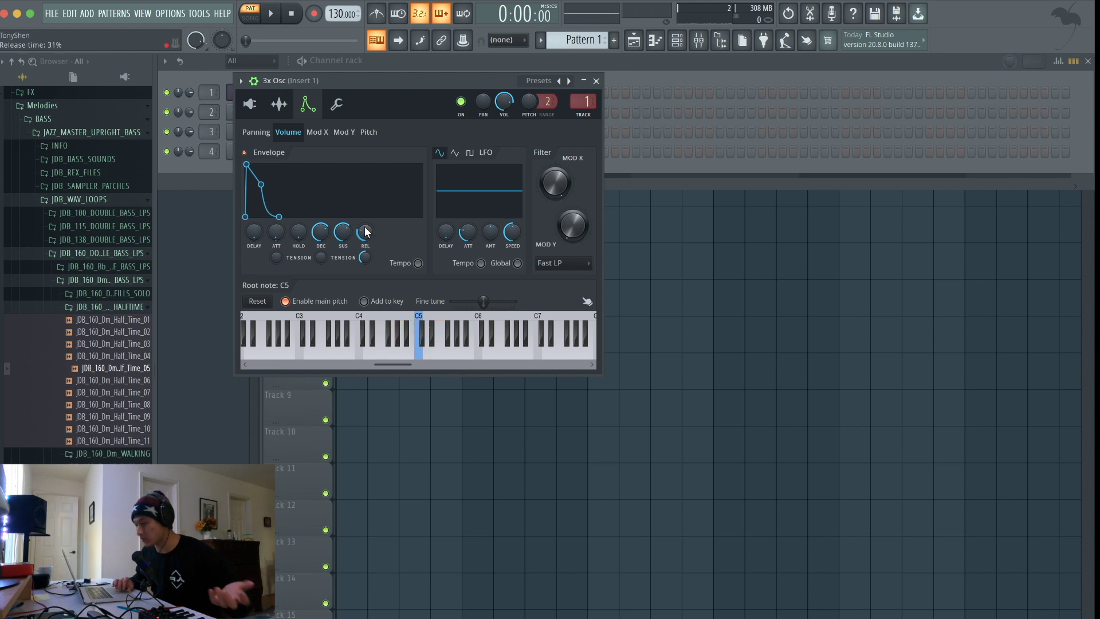
drag(366, 236, 367, 203)
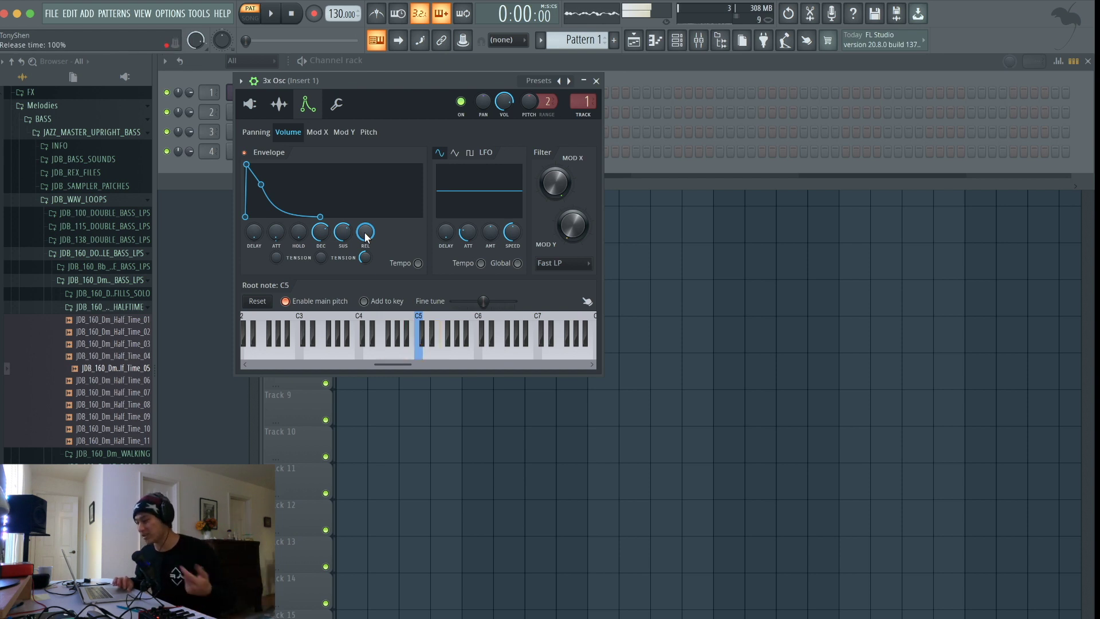
drag(366, 237, 367, 275)
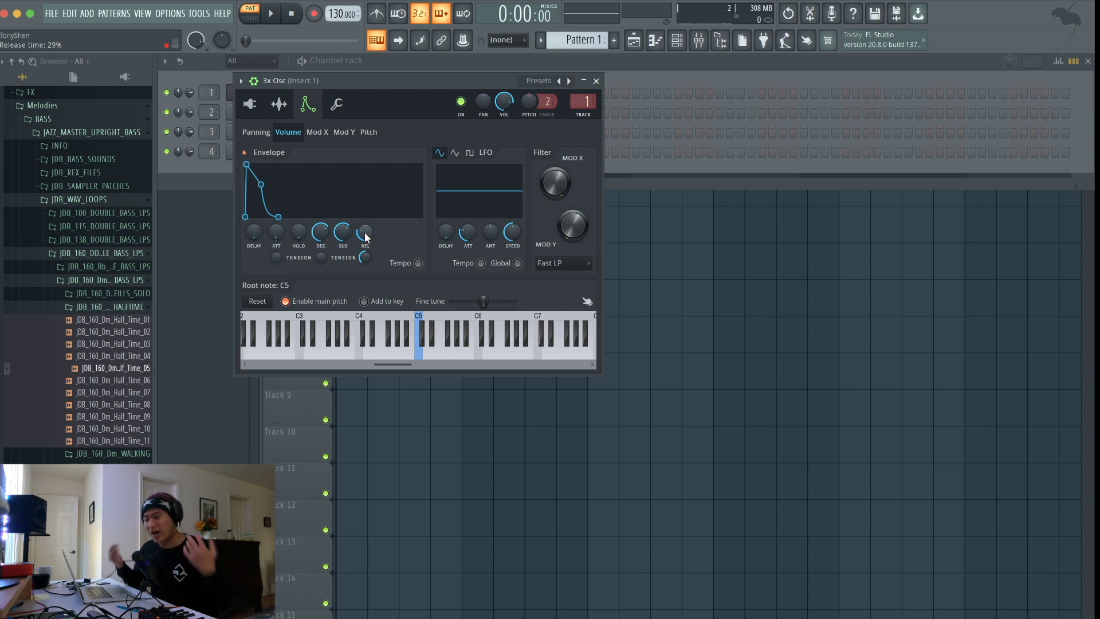
drag(367, 236, 365, 236)
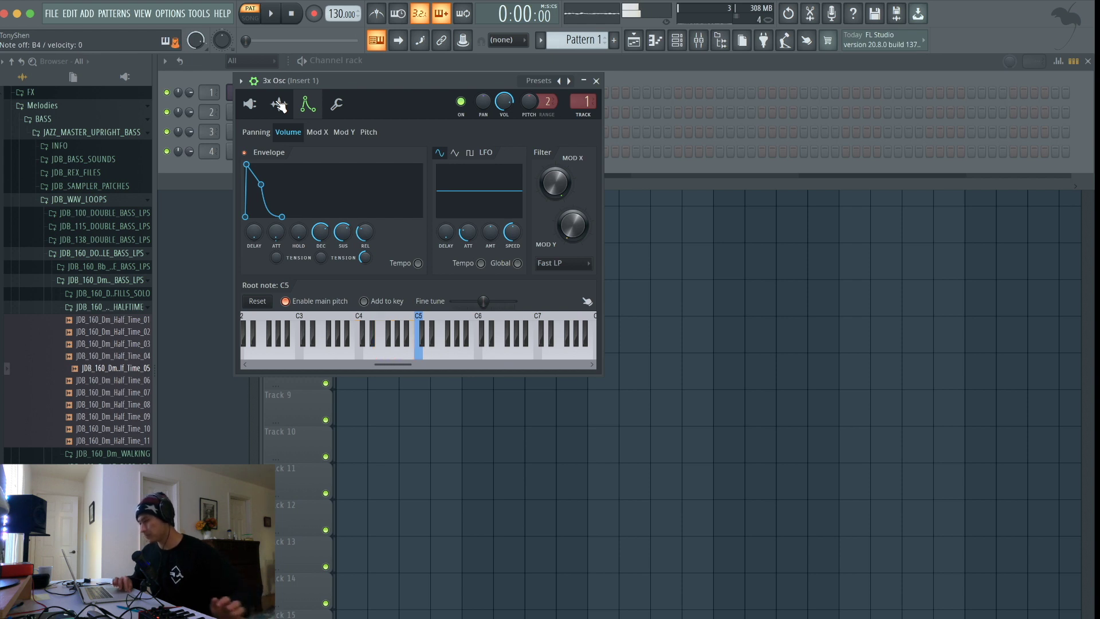
Review 3x Osc's sample, oscillator, miscellaneous and envelope settings, and return to the oscillator view.
click(279, 103)
click(250, 104)
click(335, 106)
click(307, 105)
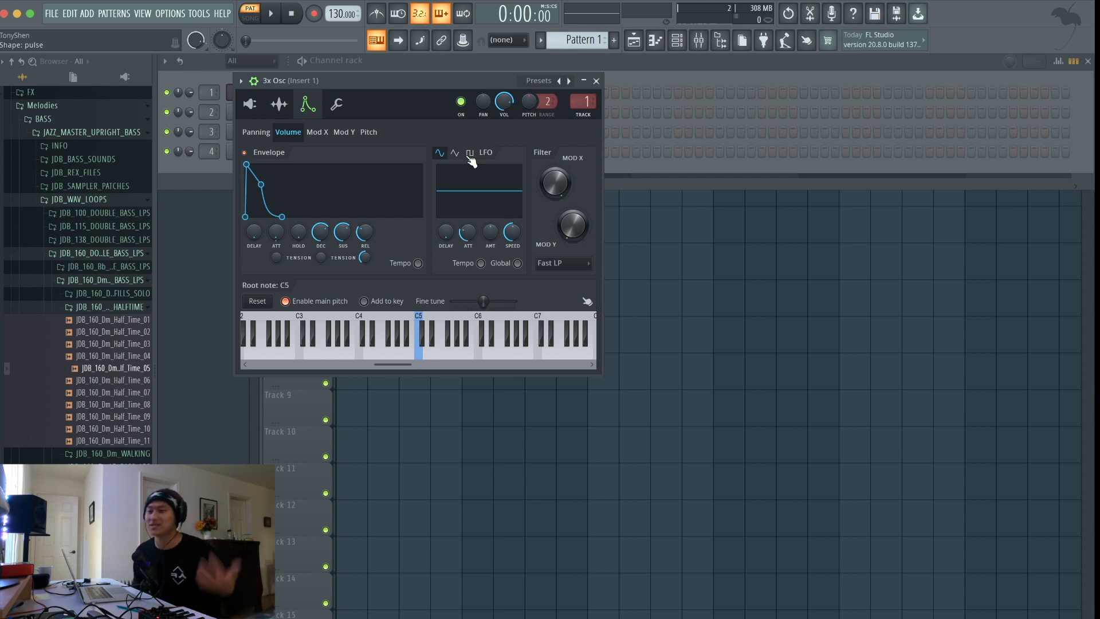
click(249, 104)
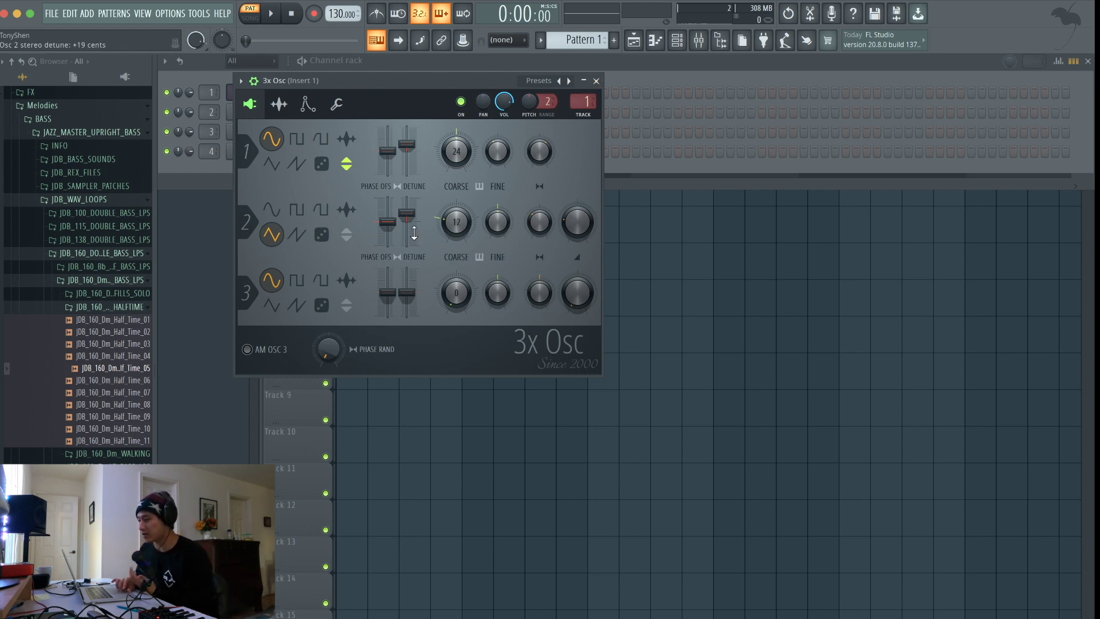
Close the 3x Osc window and link its channel to insert 1 in the mixer.
drag(353, 75, 360, 183)
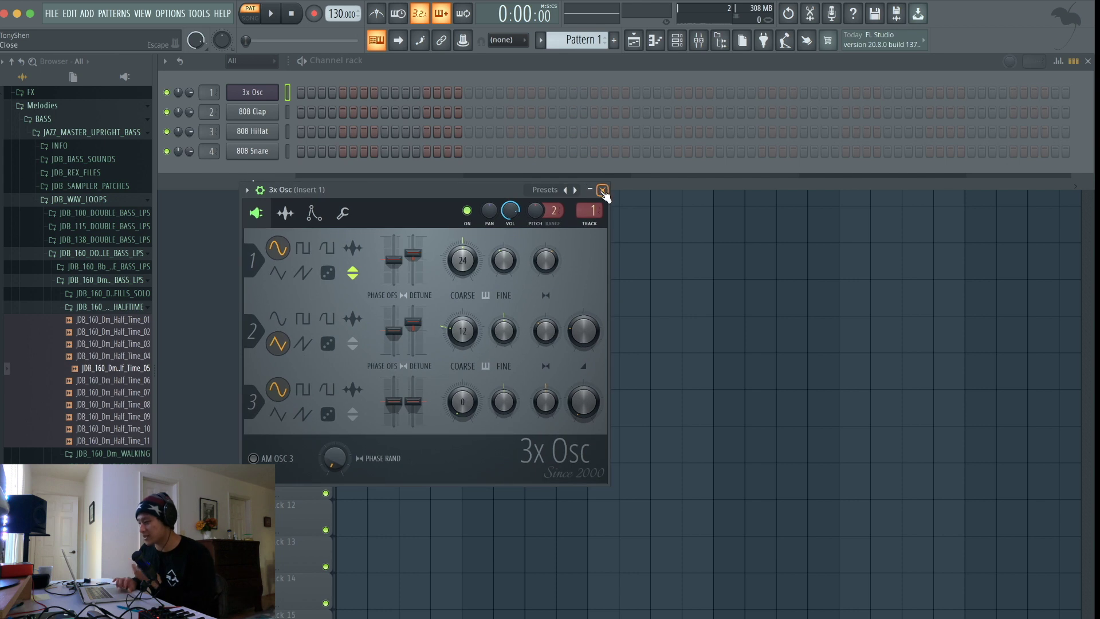
click(602, 190)
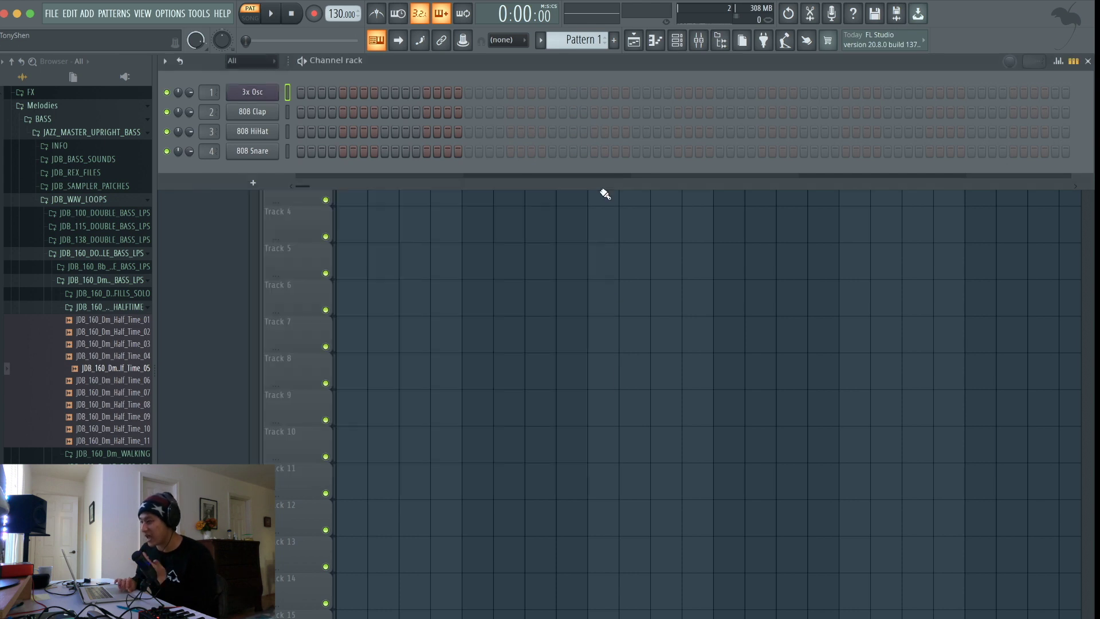
click(700, 41)
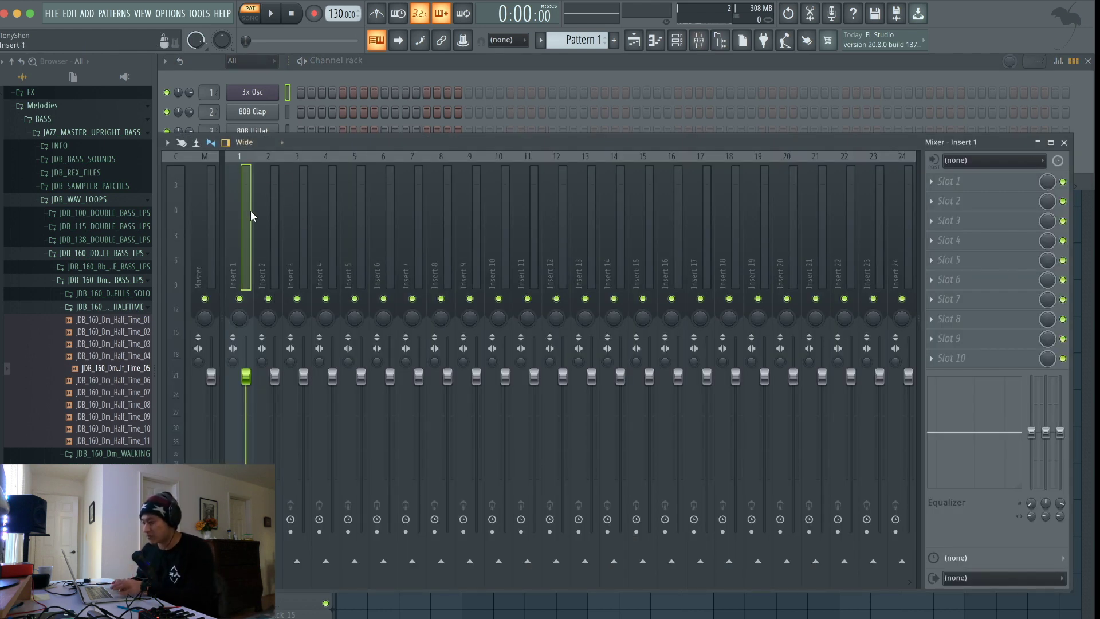
key(ctrl+l)
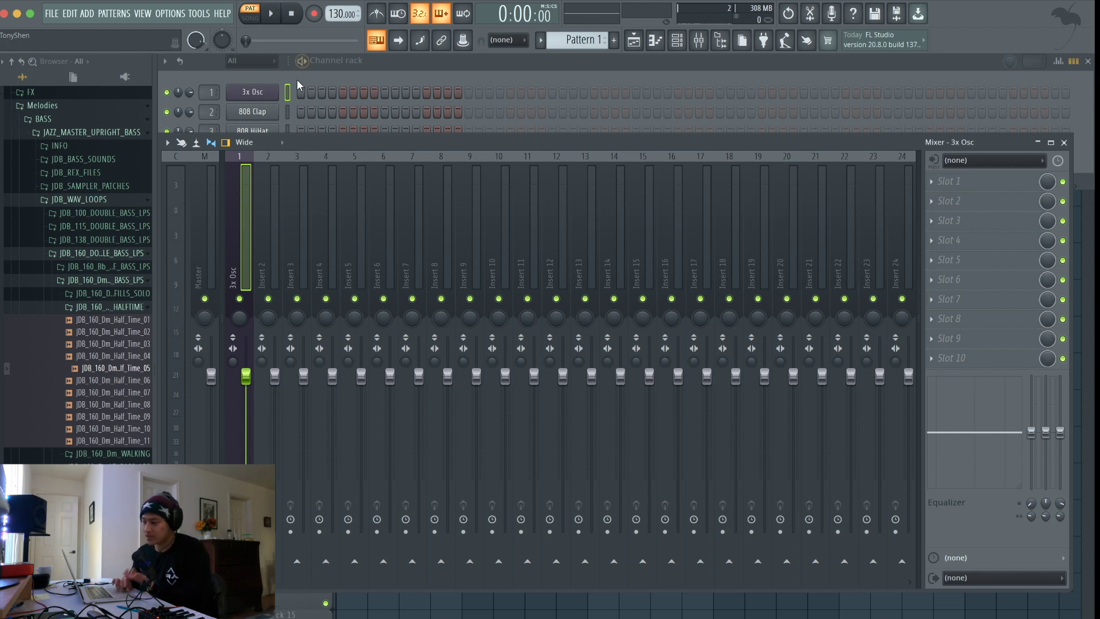
key(n)
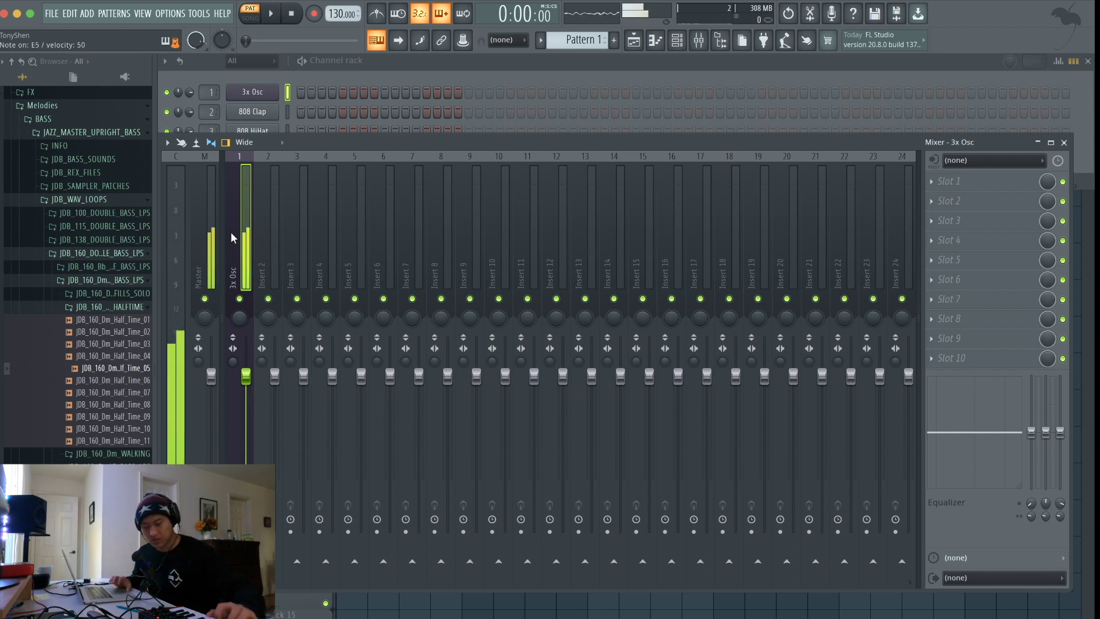
Load Fruity parametric EQ 2 in effect slot 1 of the 3x Osc mixer track.
click(975, 181)
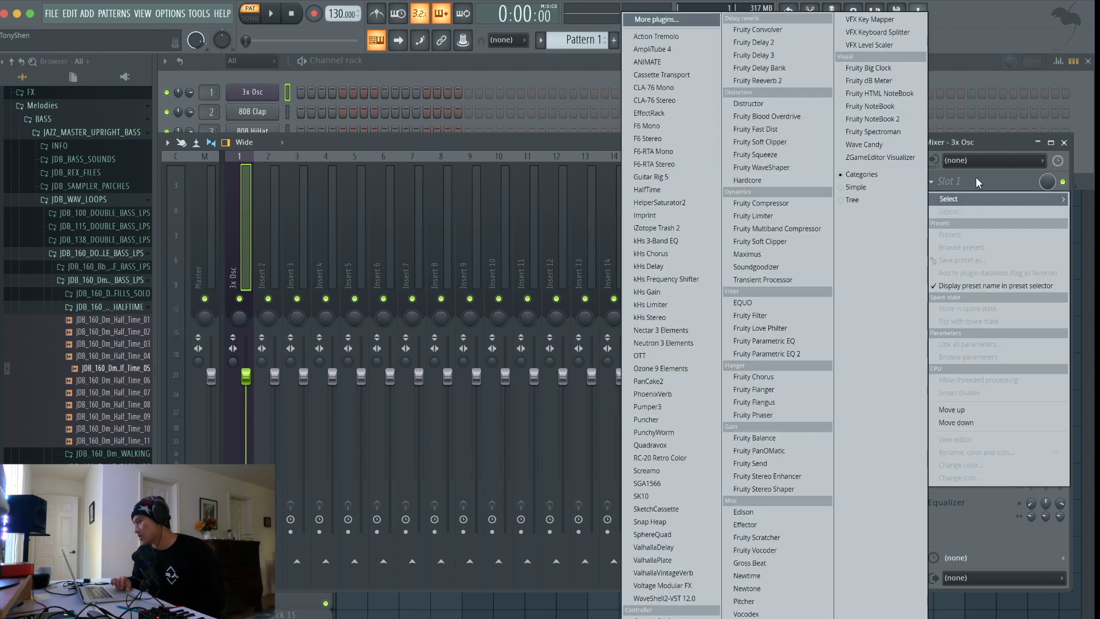
click(978, 183)
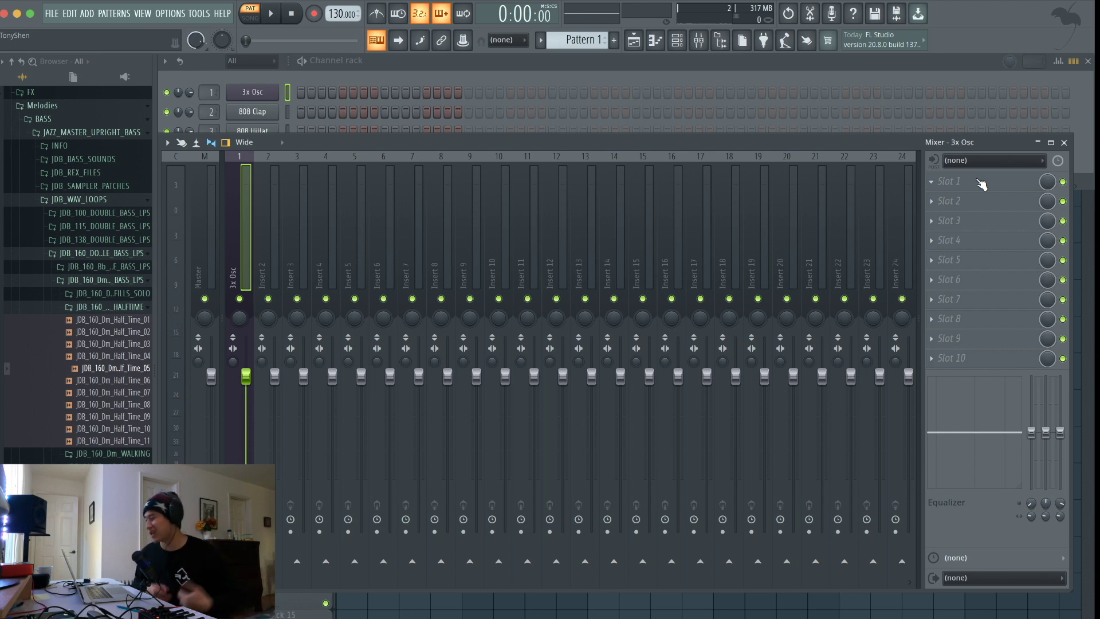
click(981, 183)
click(762, 254)
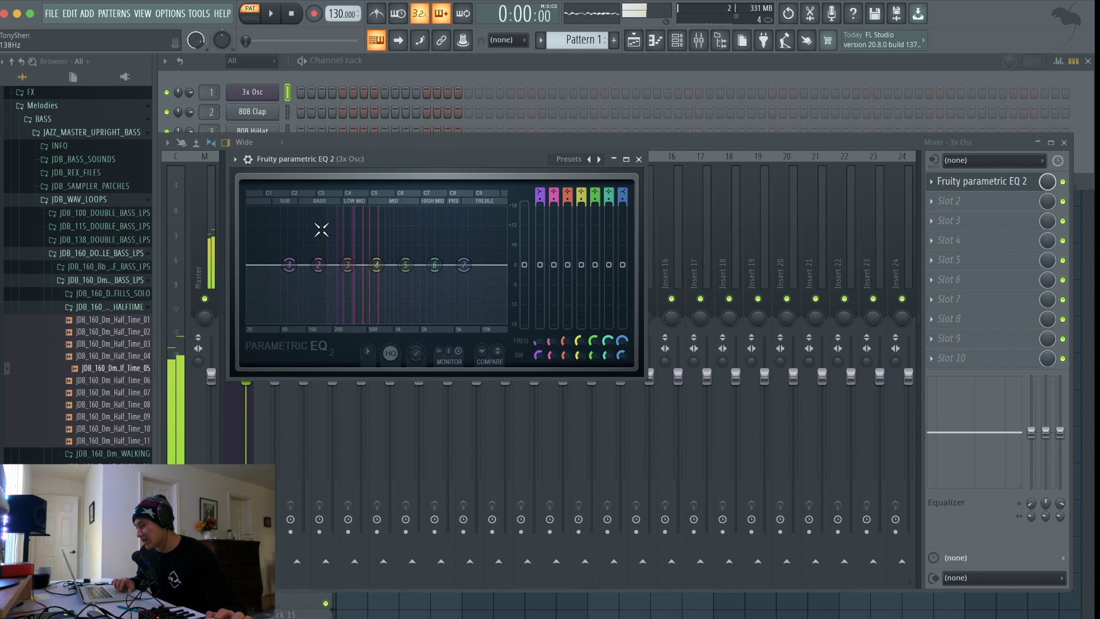
drag(367, 153, 396, 153)
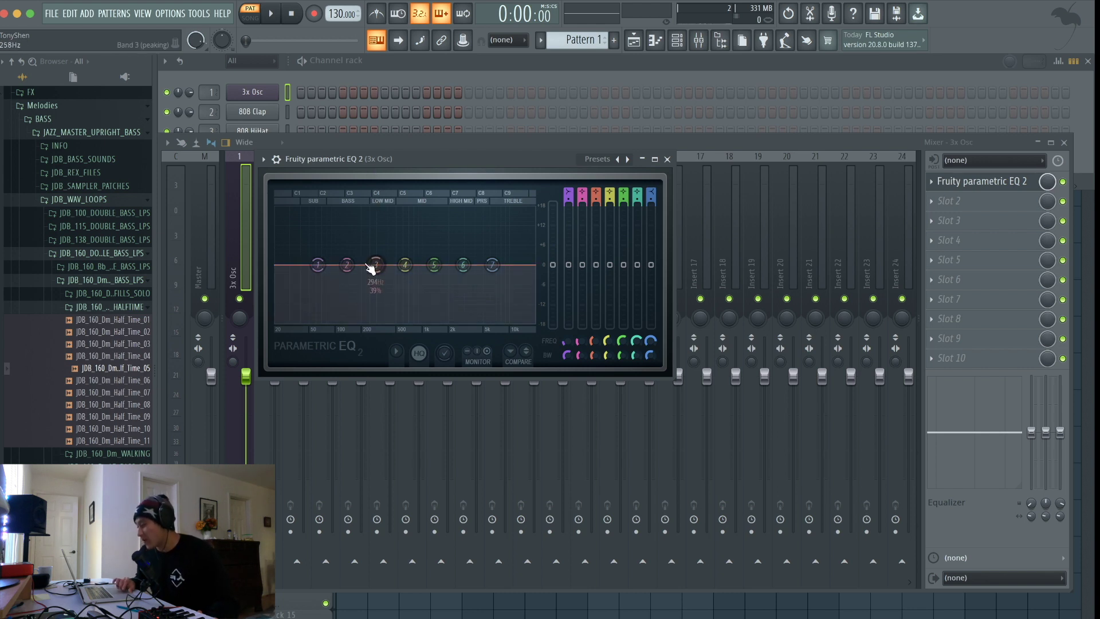
Cut the low frequencies with EQ band 1's low shelf at -18 dB and about 235 Hz while playing notes.
drag(319, 265, 363, 321)
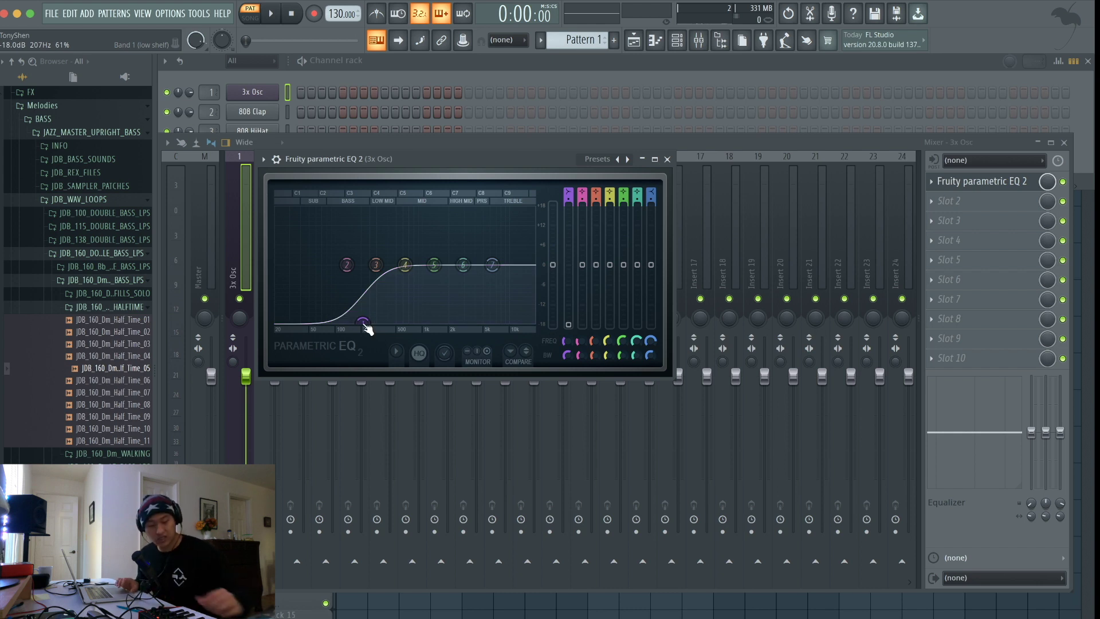
key(space)
drag(365, 323, 367, 322)
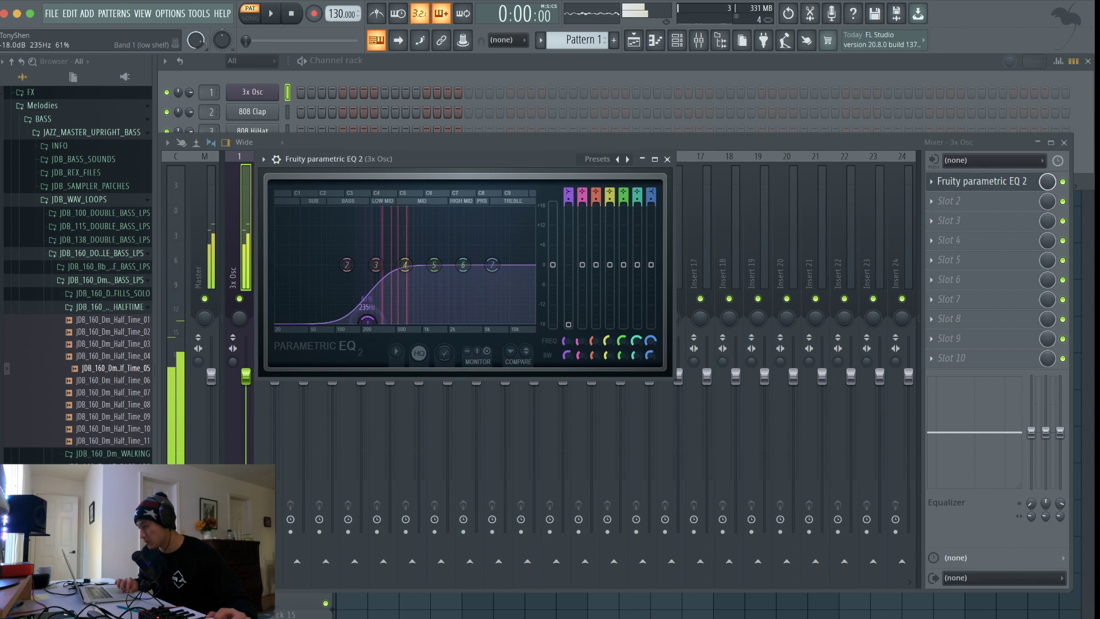
key(space)
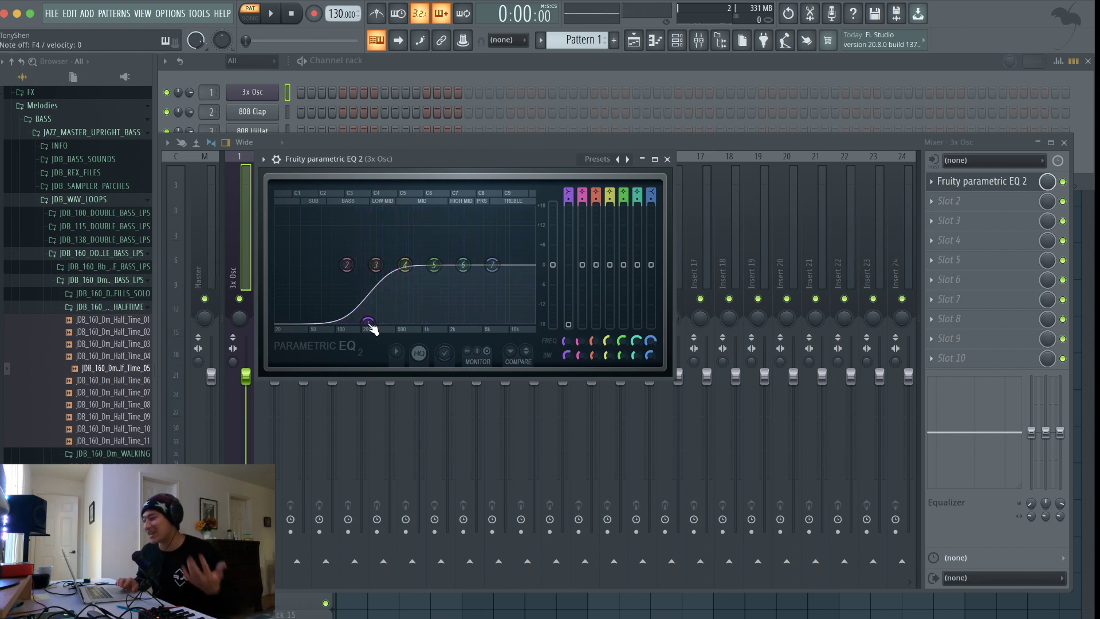
Load Fruity Compressor in effect slot 2 of the 3x Osc mixer track.
click(980, 181)
click(959, 198)
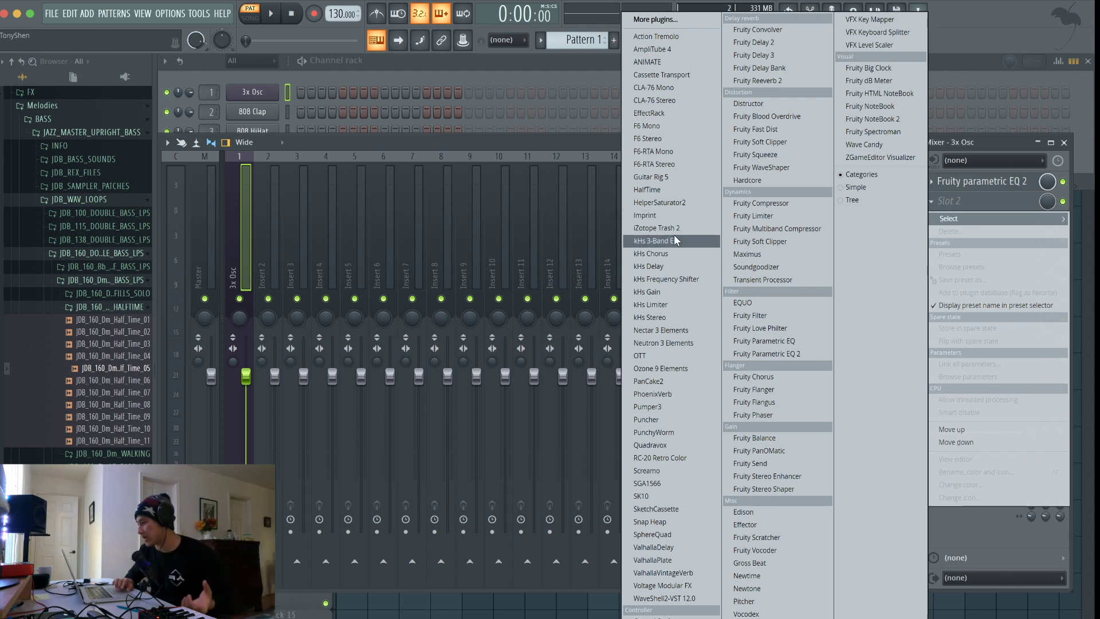
click(793, 205)
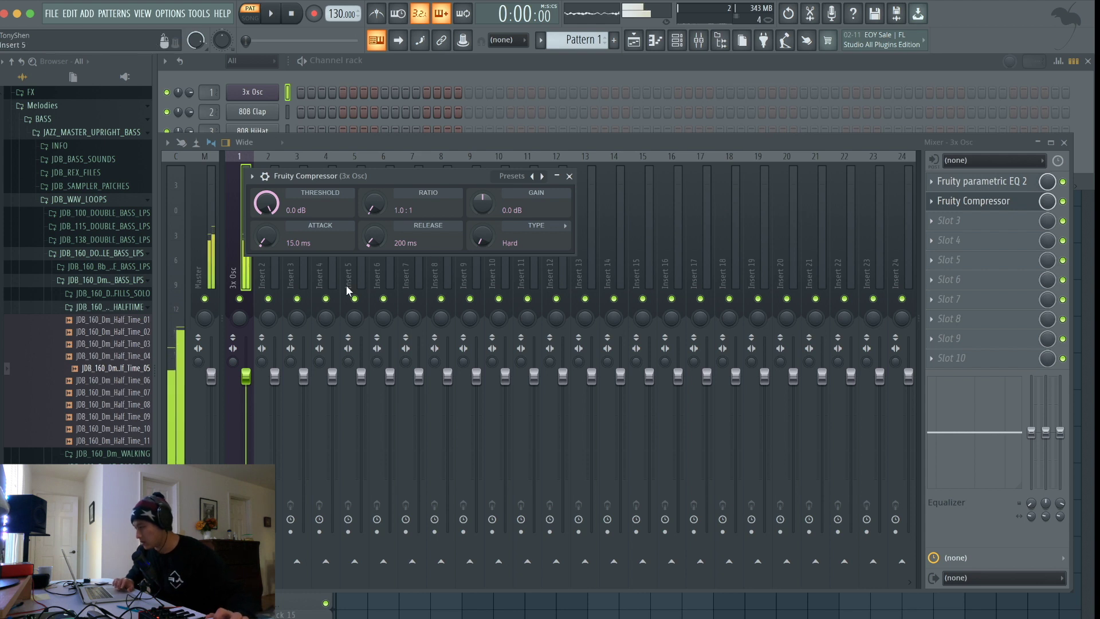
Set the compressor's threshold to -18.0 dB, ratio to 16.2:1 and attack to 169.2 ms, and close its window.
drag(335, 170, 438, 170)
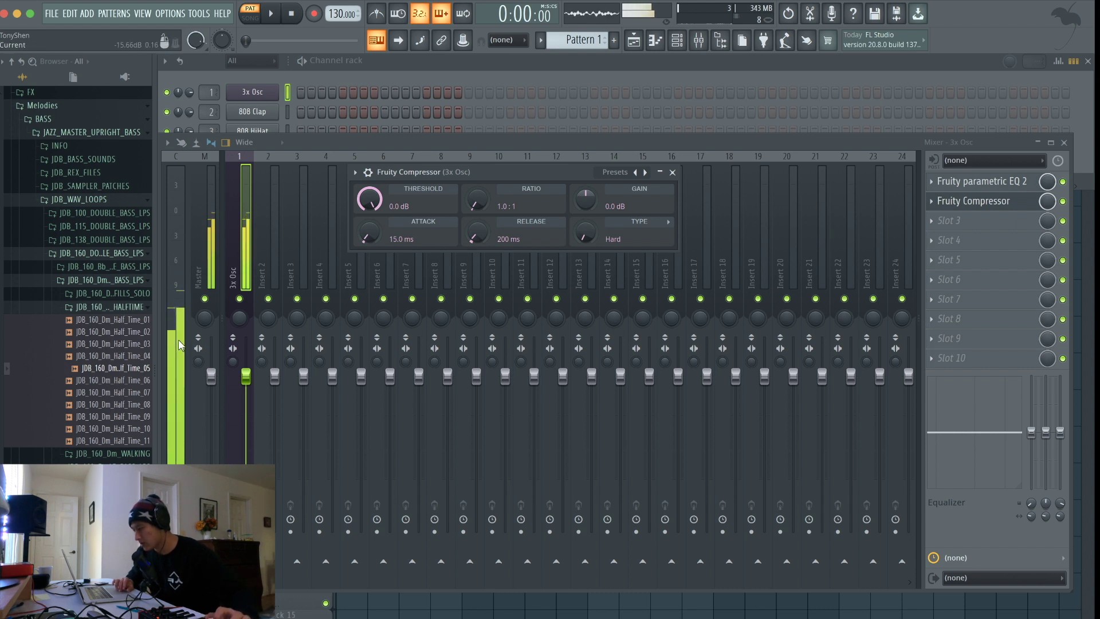
drag(375, 215, 376, 238)
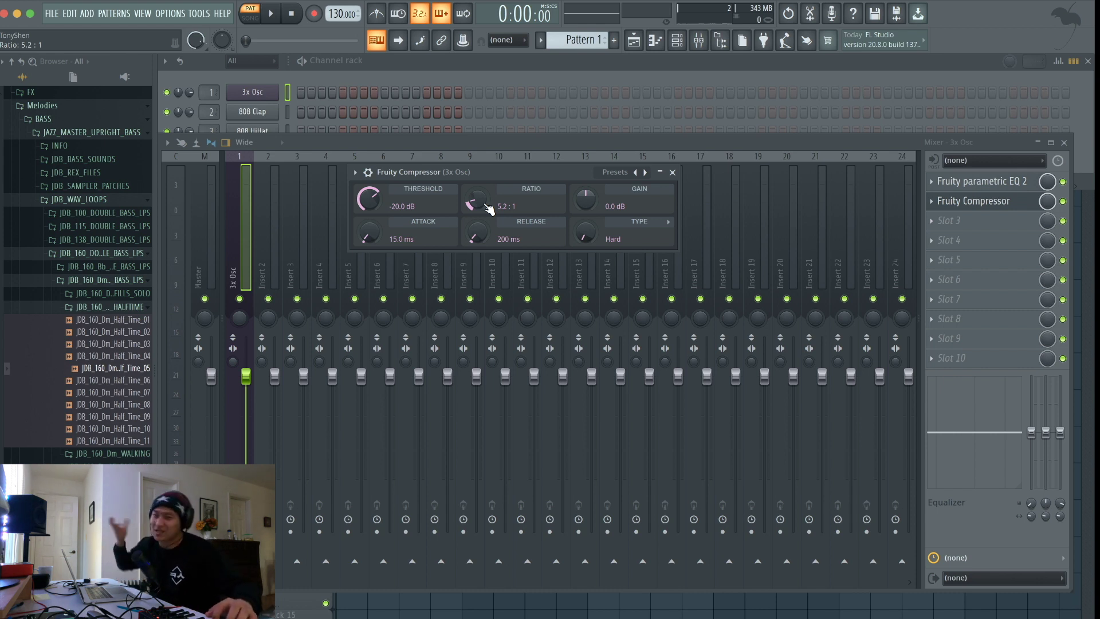
drag(488, 209, 488, 179)
mouse_move(369, 198)
mouse_down()
mouse_move(368, 224)
mouse_move(380, 203)
mouse_up()
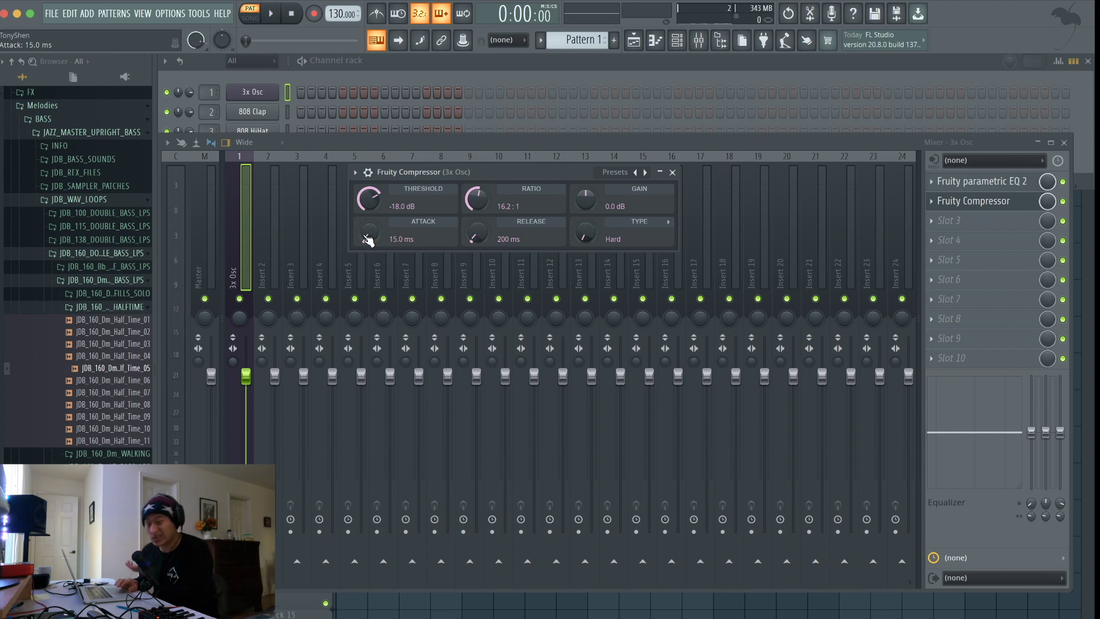
mouse_move(367, 239)
mouse_down()
mouse_move(368, 228)
mouse_move(368, 252)
mouse_up()
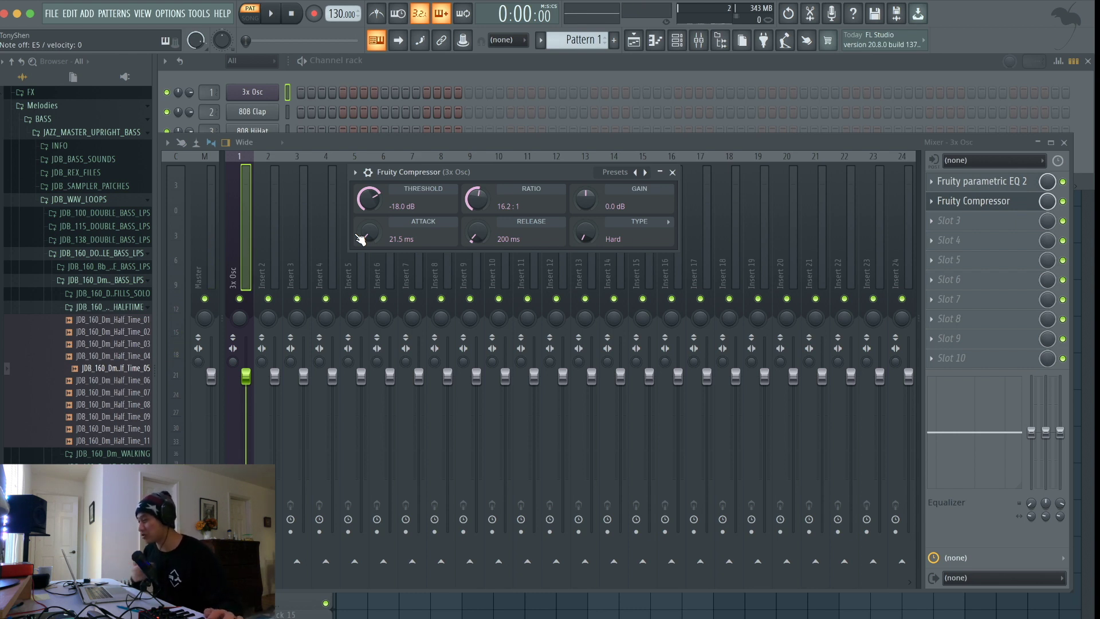
drag(361, 238, 404, 221)
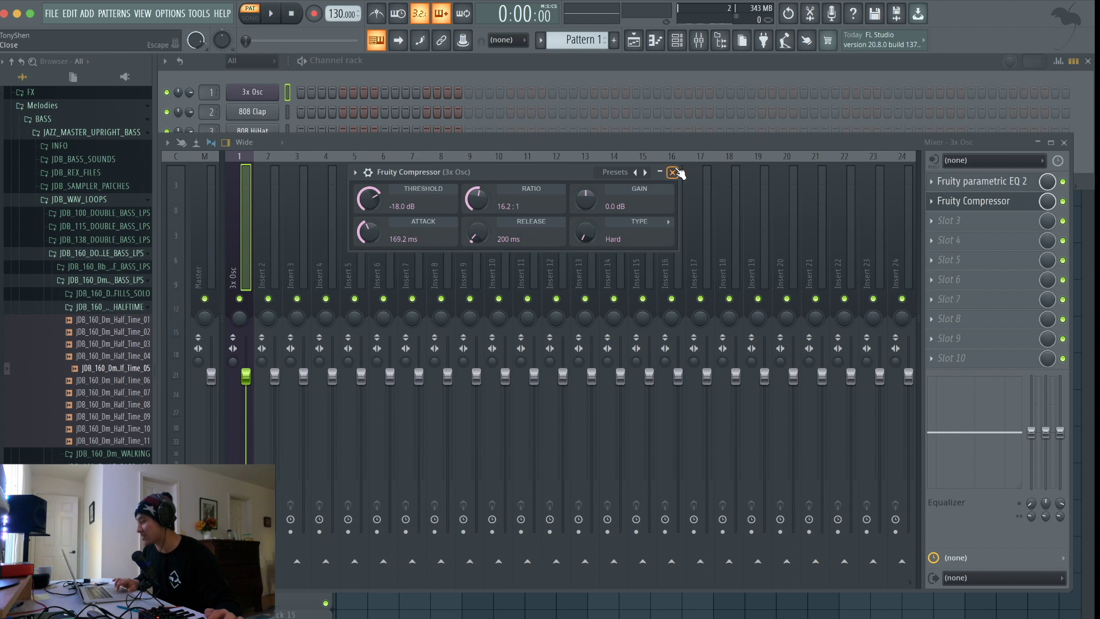
click(673, 172)
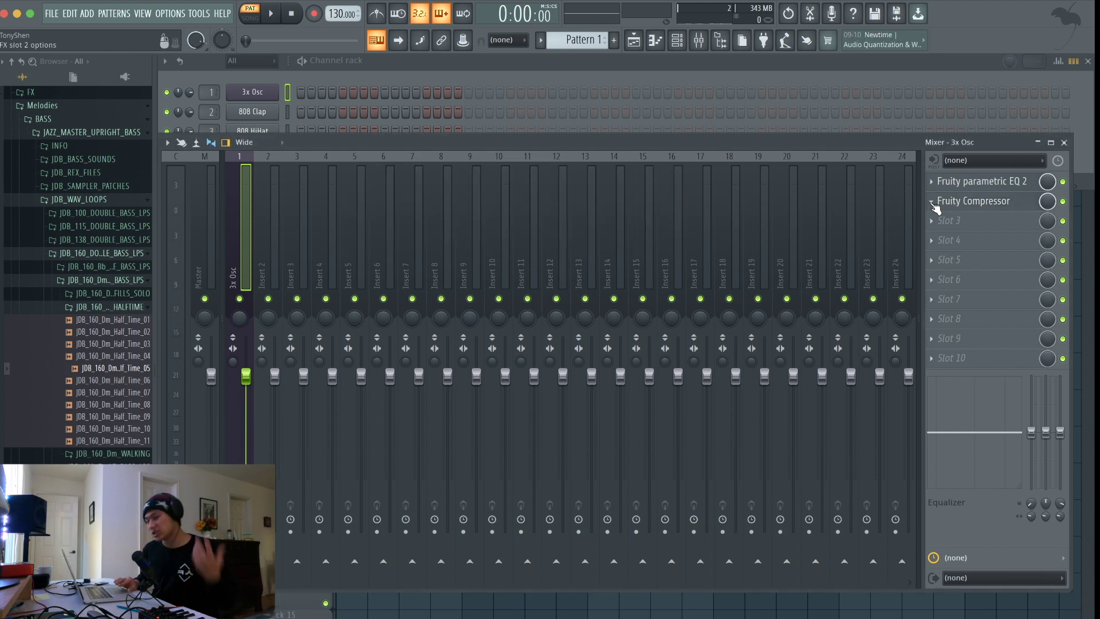
Delete Fruity Compressor from effect slot 2 of the 3x Osc mixer track.
click(931, 202)
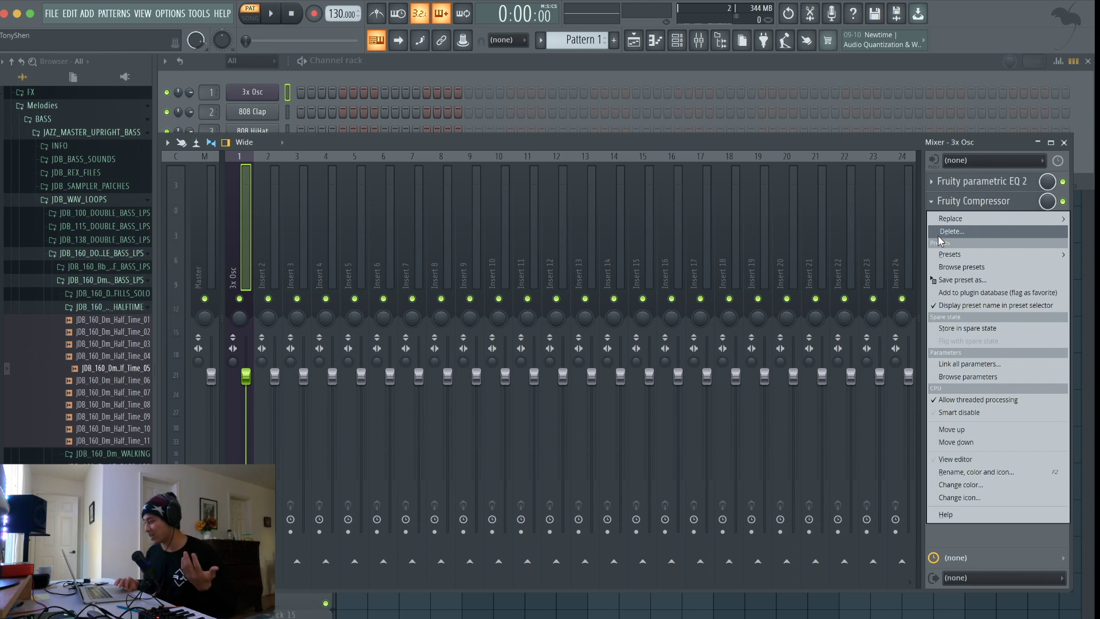
click(939, 231)
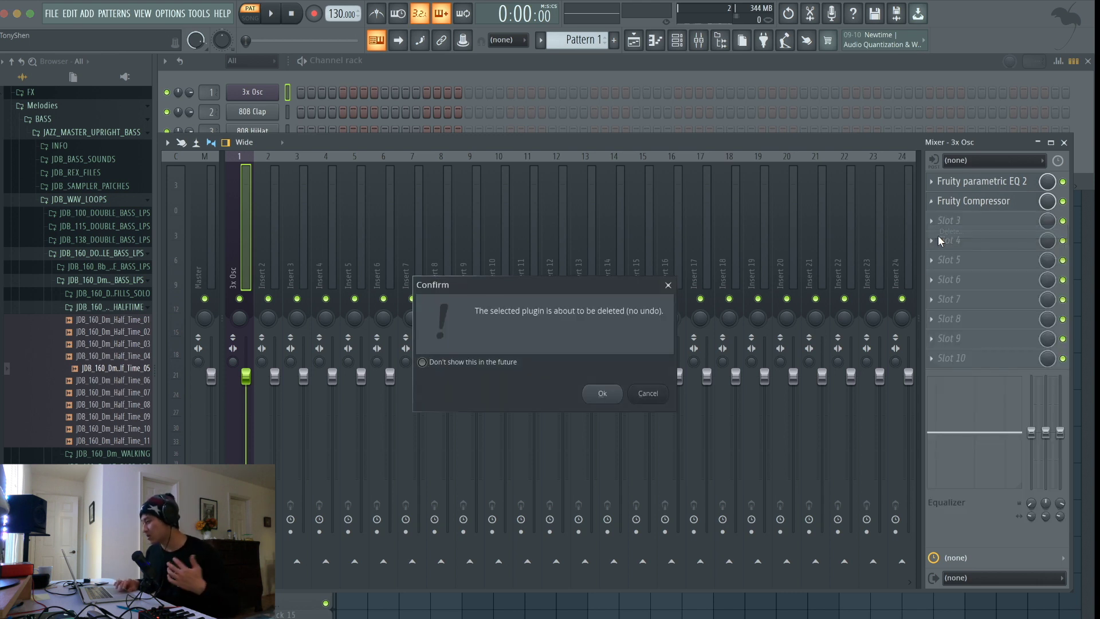
click(600, 394)
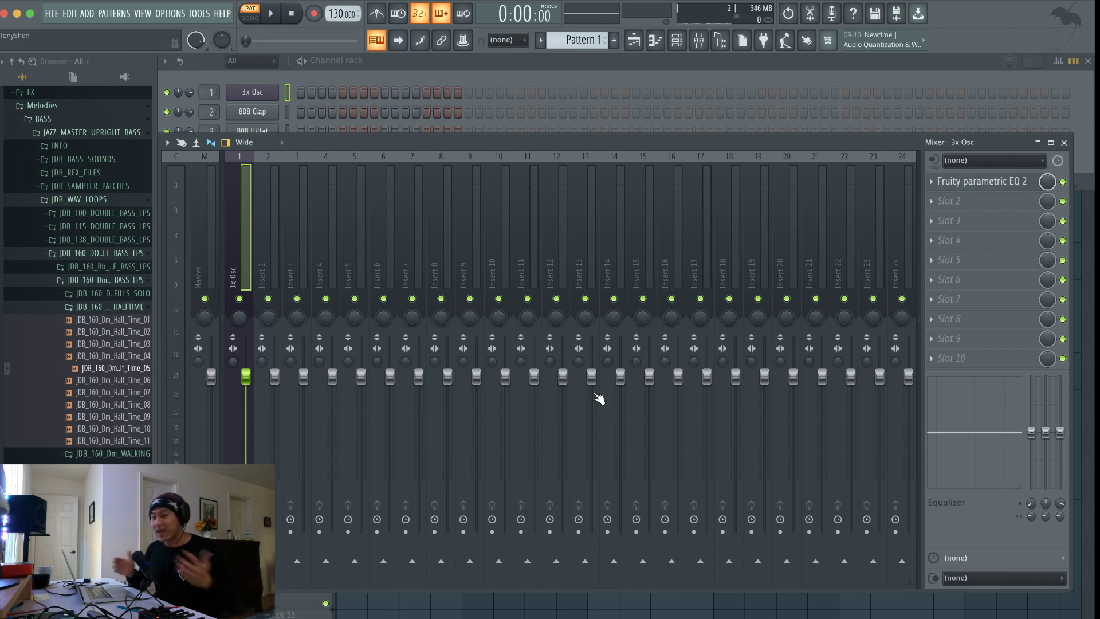
Load Fruity Reeverb 2 in effect slot 2 of the 3x Osc mixer track.
click(963, 199)
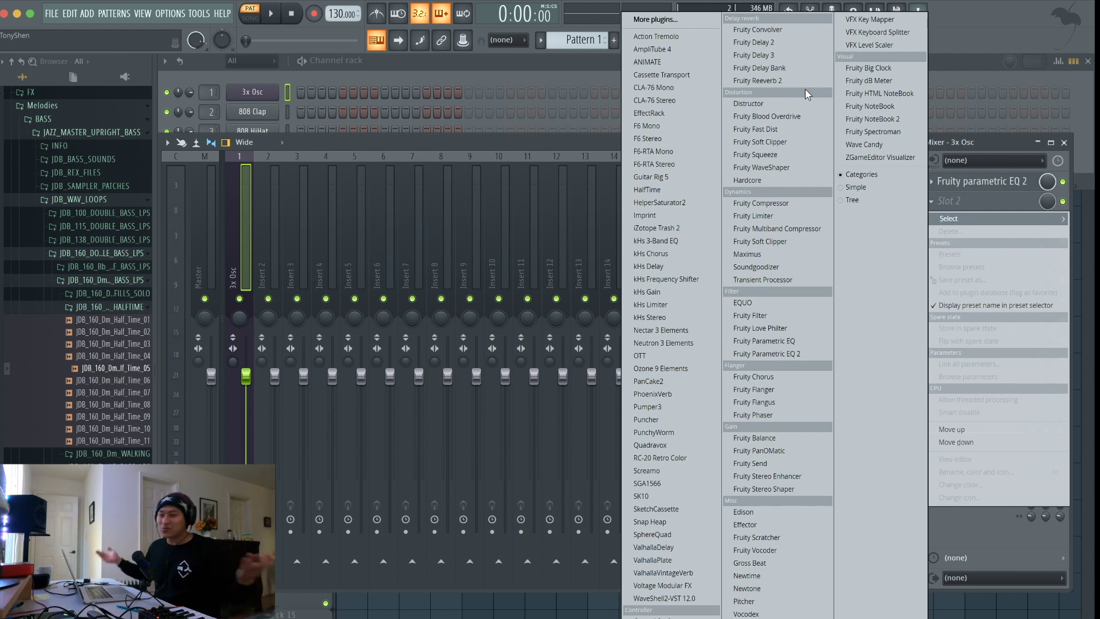
click(775, 81)
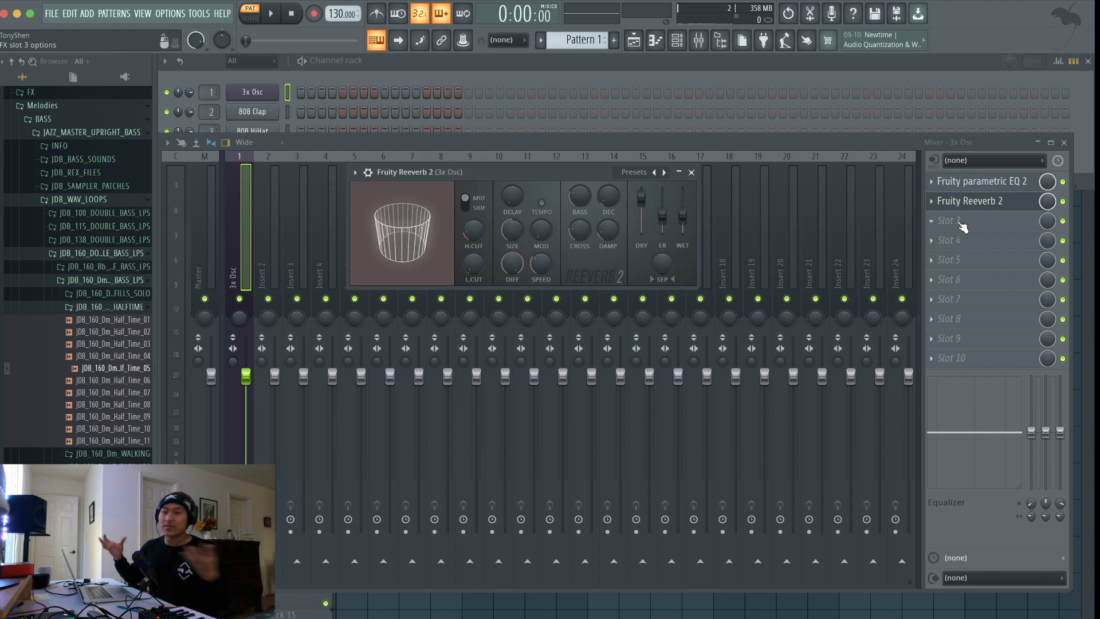
Increase the reverb's room size and fine-tune its wet level, keeping the dry level at 100%, and close its window.
click(664, 172)
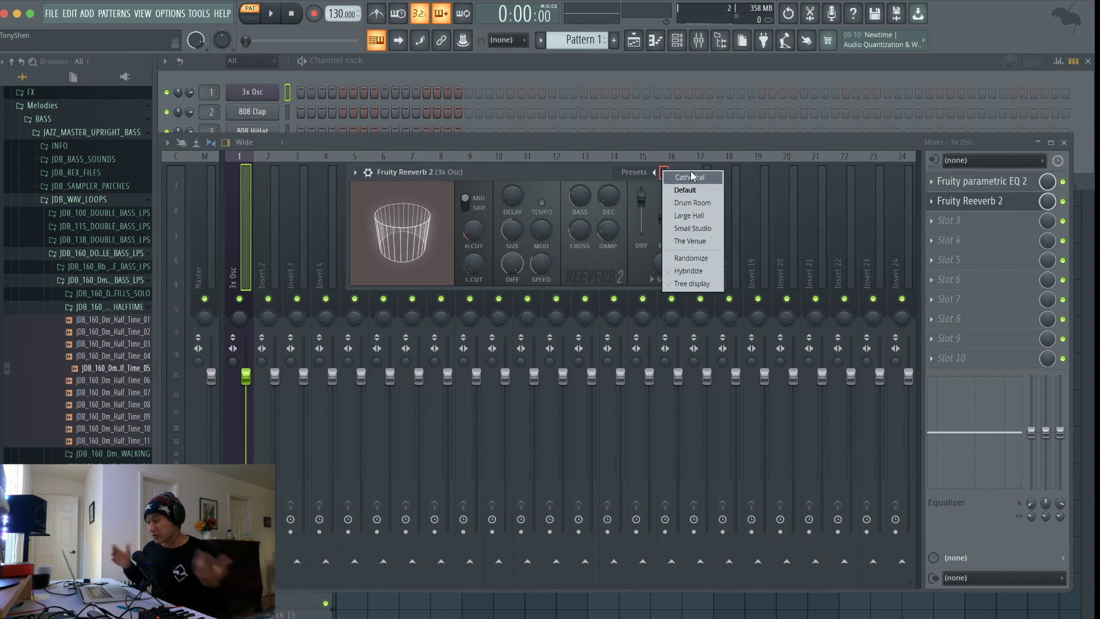
click(694, 228)
mouse_move(690, 228)
mouse_down()
mouse_move(690, 201)
mouse_move(690, 237)
mouse_up()
mouse_move(512, 229)
mouse_down()
mouse_move(512, 218)
mouse_move(512, 247)
mouse_move(513, 211)
mouse_up()
drag(682, 226, 682, 216)
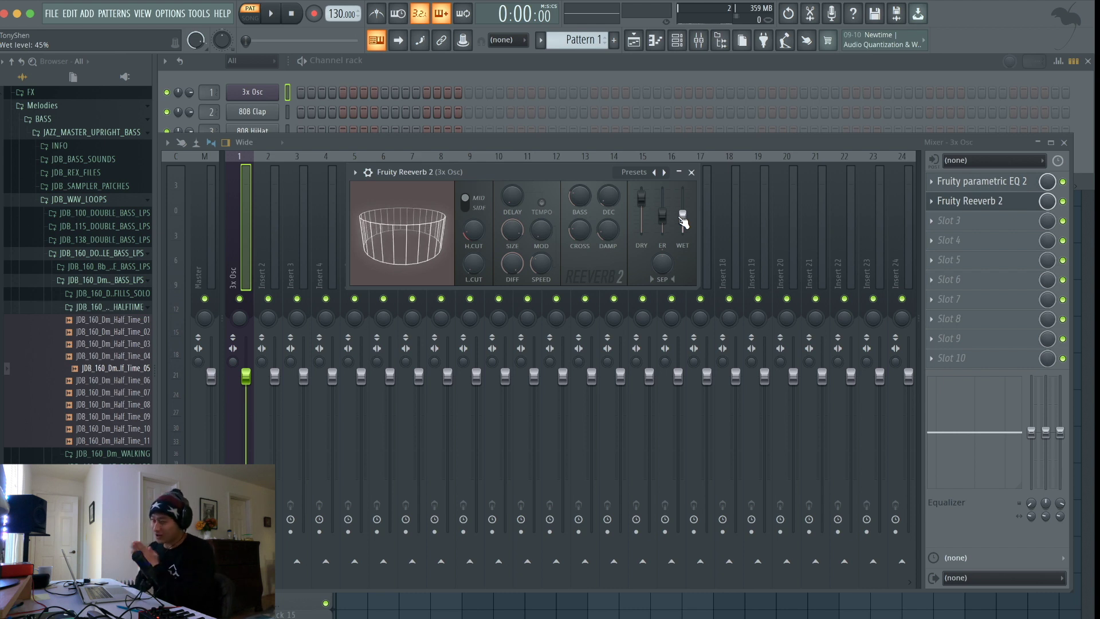
drag(684, 222, 684, 225)
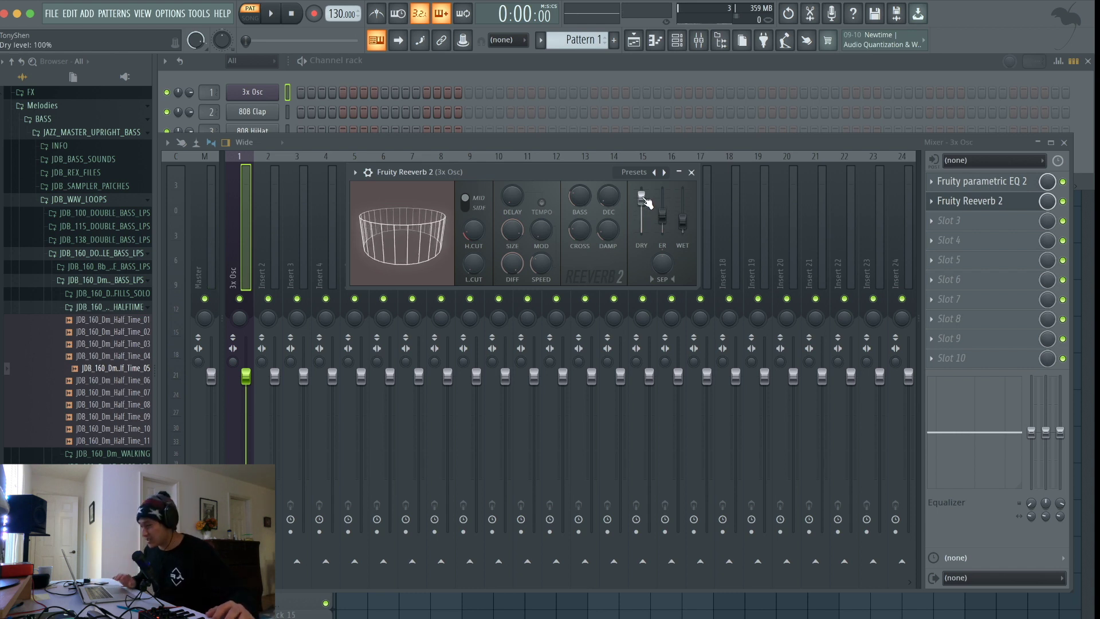
click(691, 172)
Load Fruity Delay 3 in effect slot 3 with its output wet at 4.7% and feedback level at 42.0%.
click(968, 222)
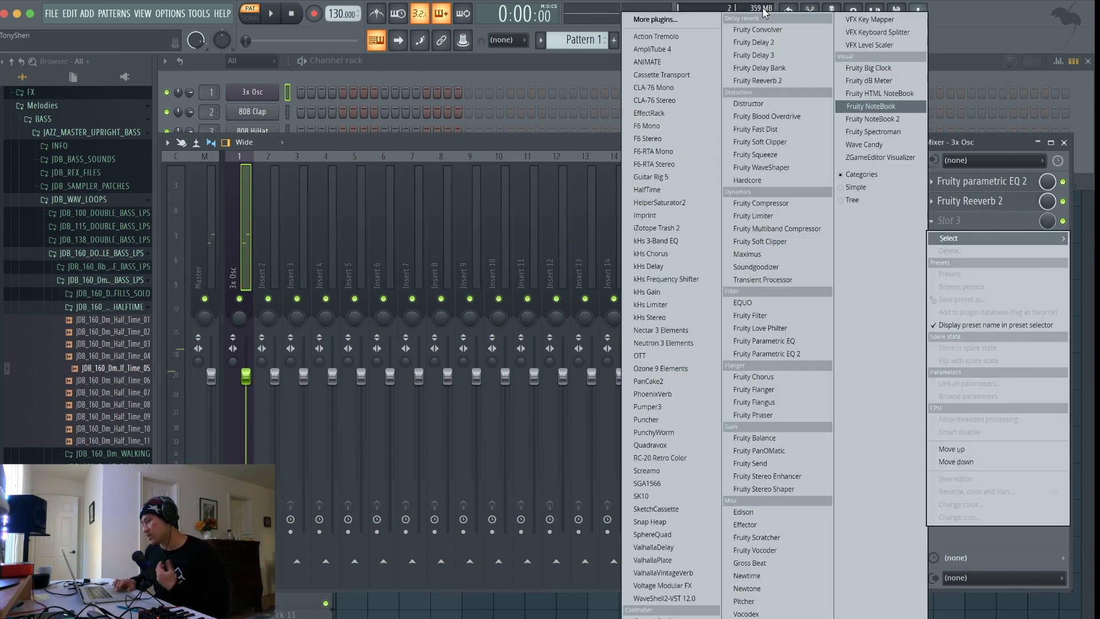
click(762, 52)
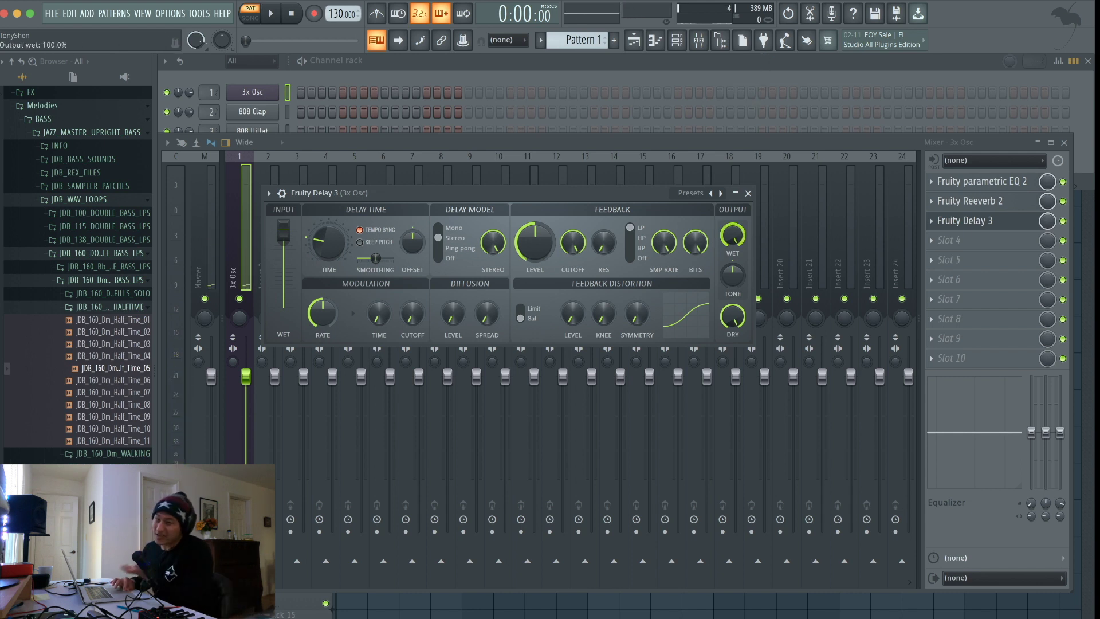
drag(733, 235, 733, 298)
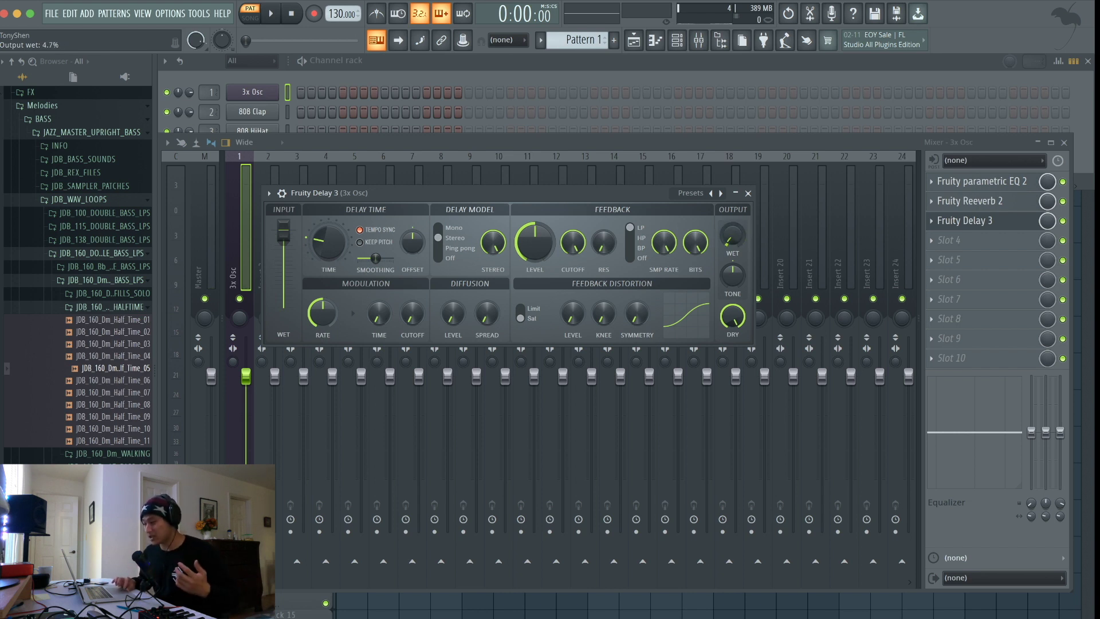
drag(534, 242, 534, 260)
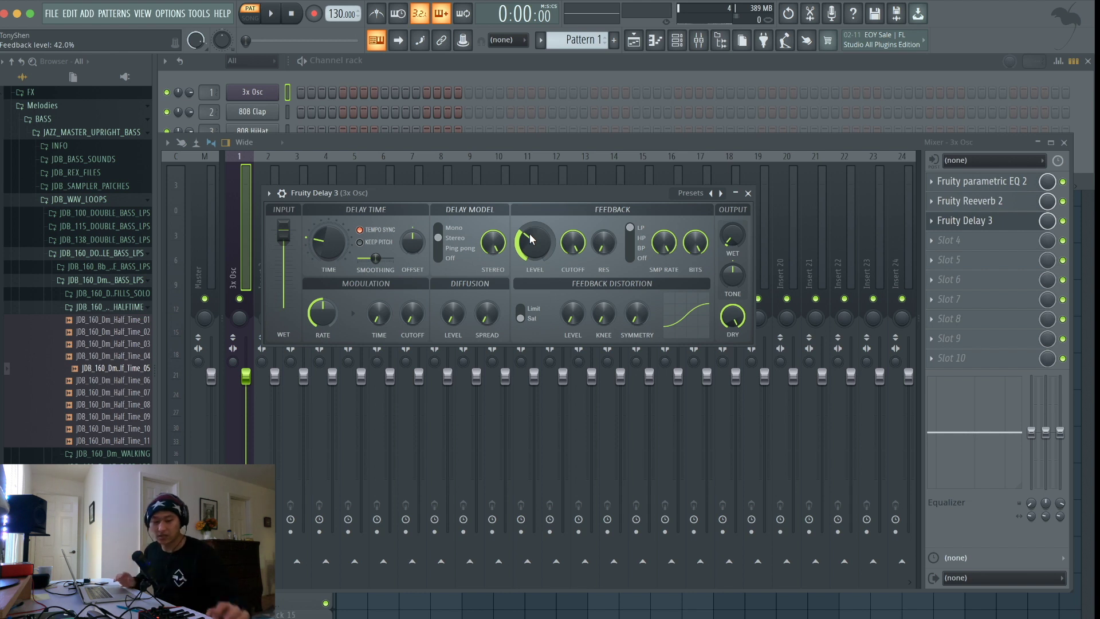
click(965, 252)
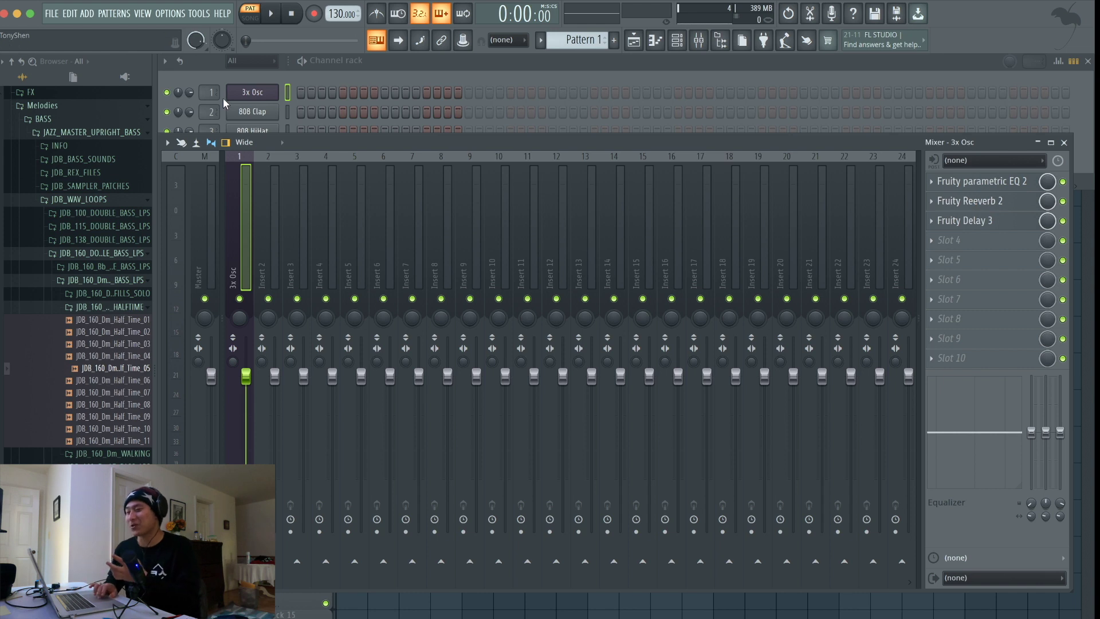
Reopen the 3x Osc window to review its oscillator settings, and close it.
click(256, 93)
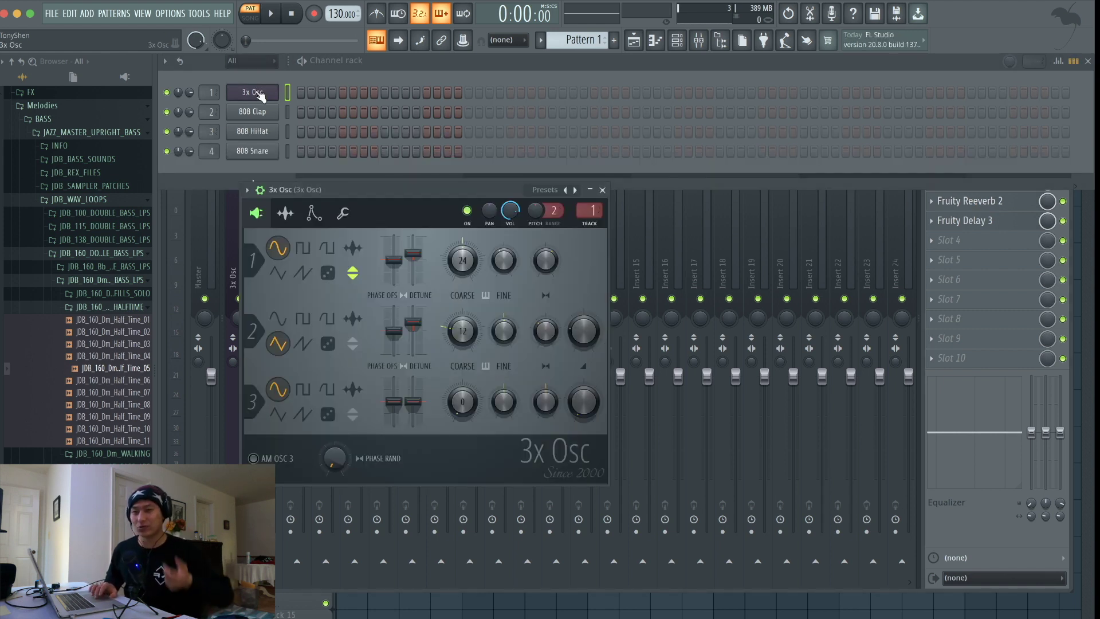
drag(382, 190, 349, 259)
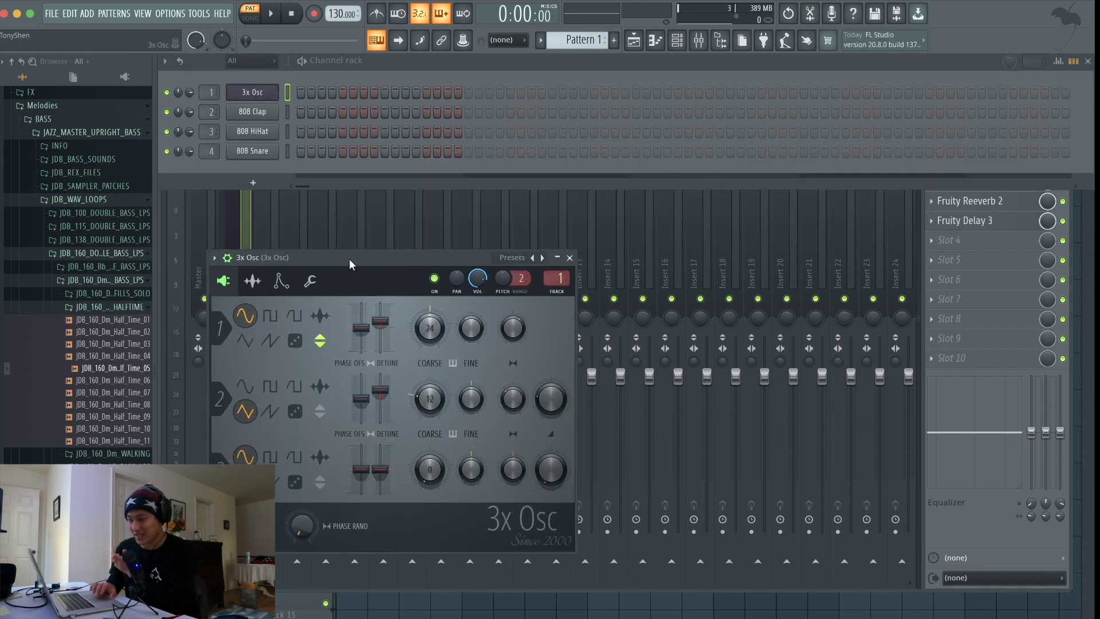
click(570, 256)
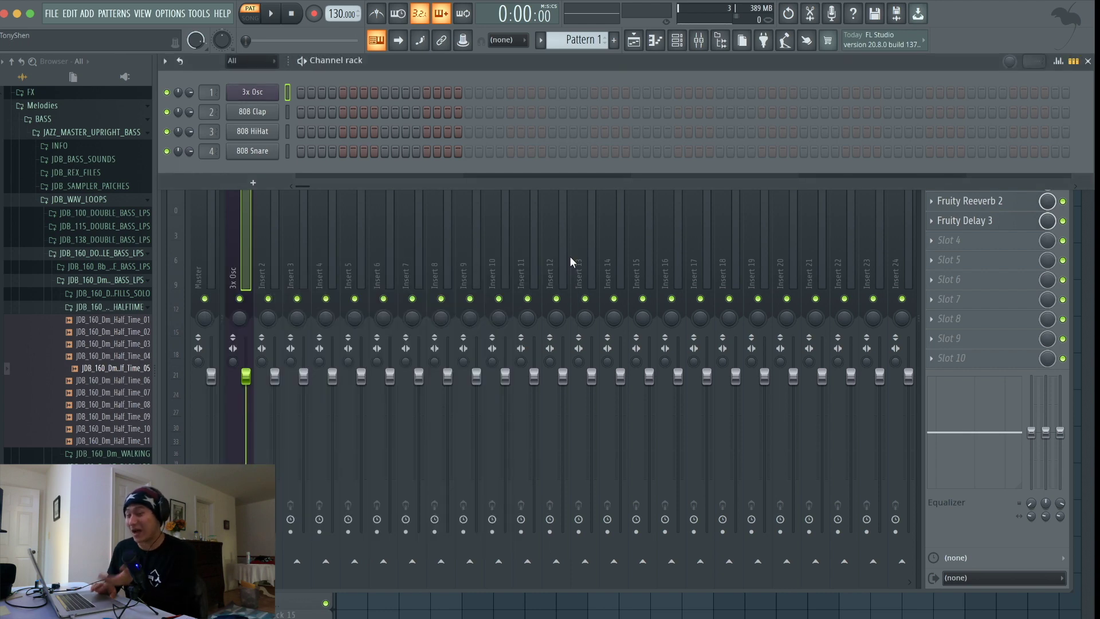
click(945, 250)
click(404, 228)
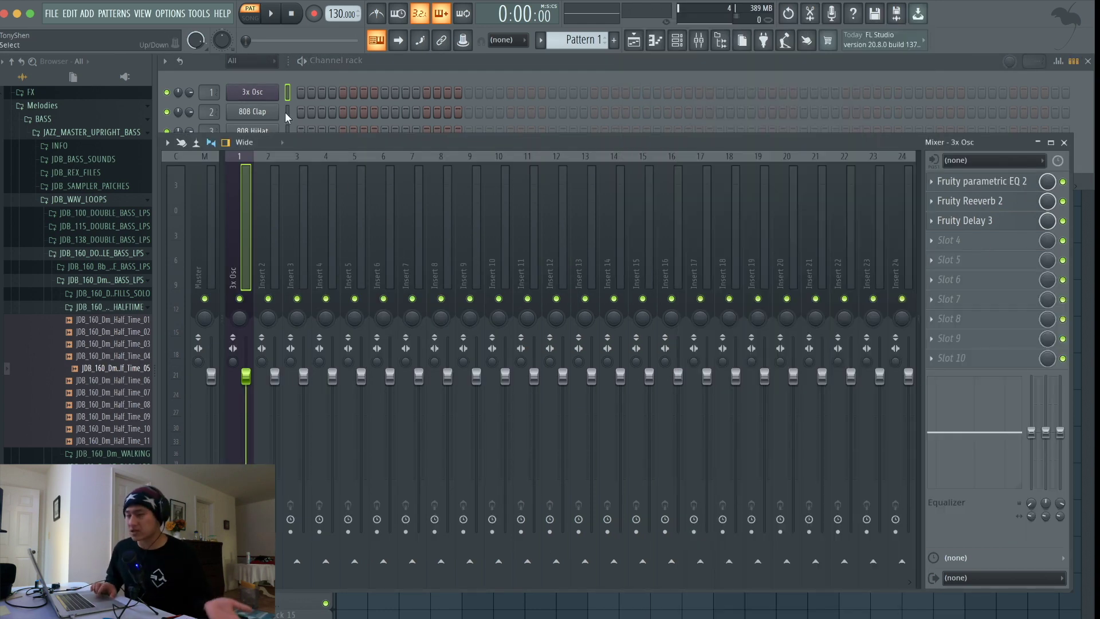
click(262, 94)
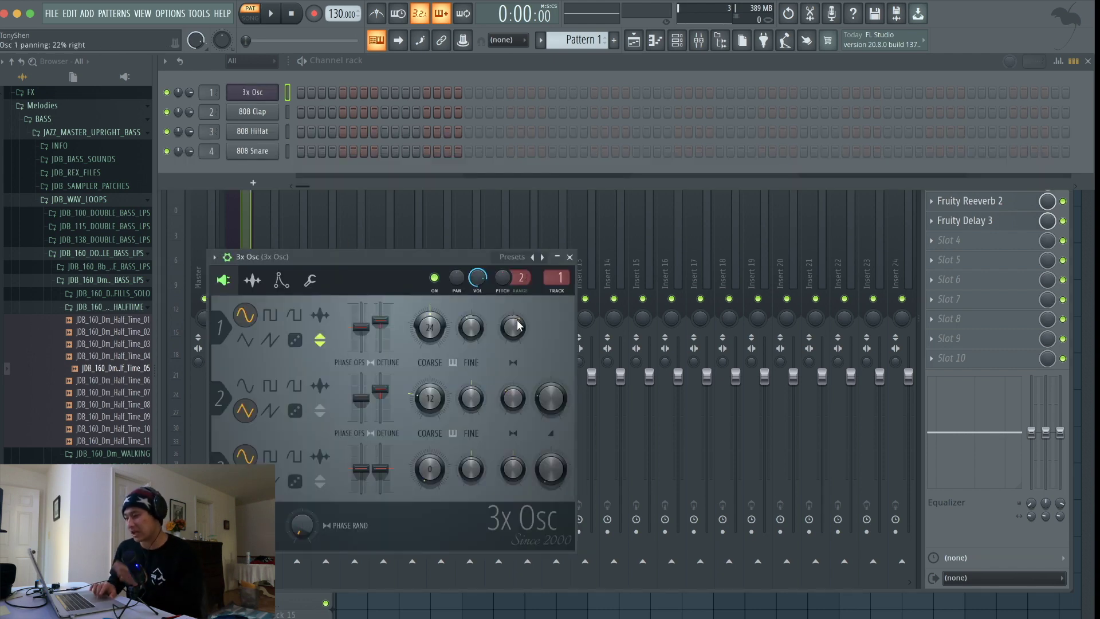
click(570, 257)
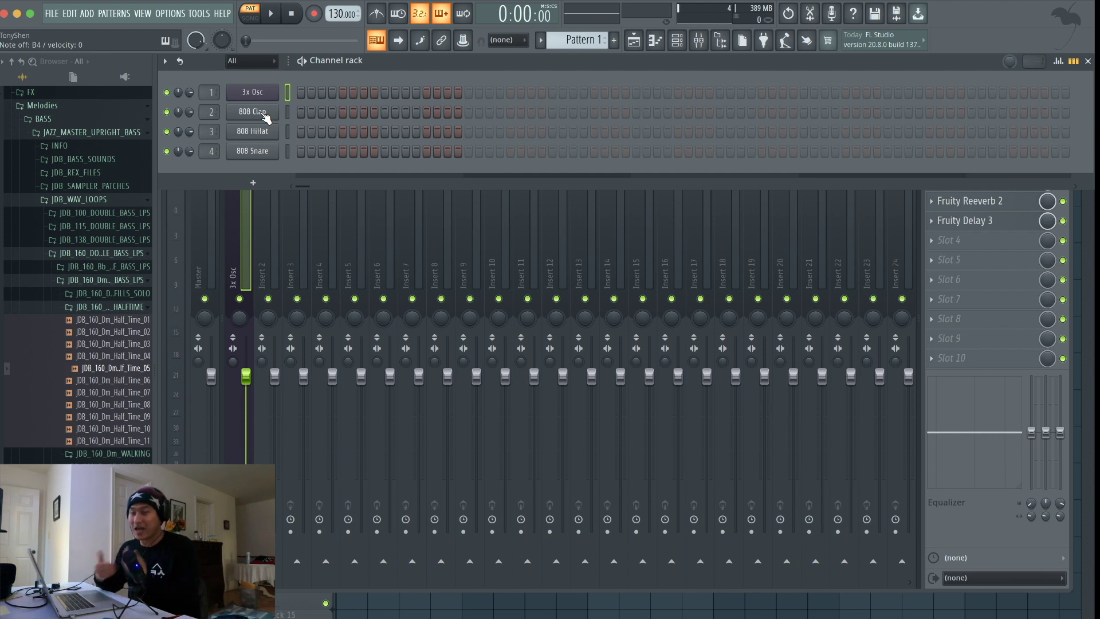
Place Pattern 1 at bar 1 of Track 1 in the playlist and play the arrangement back.
click(633, 40)
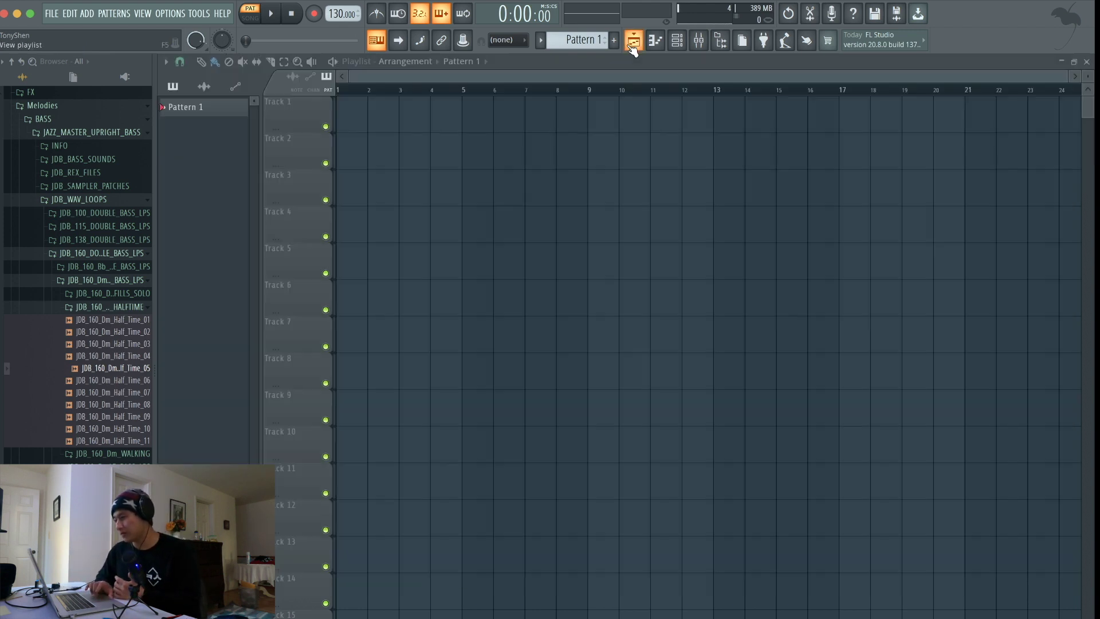
click(352, 114)
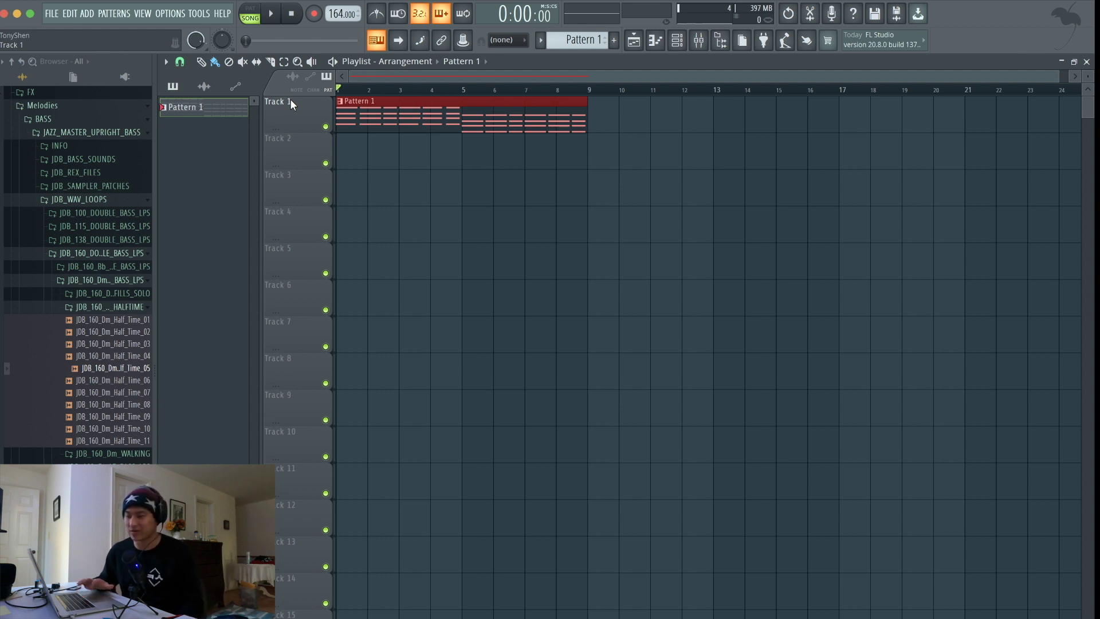
key(space)
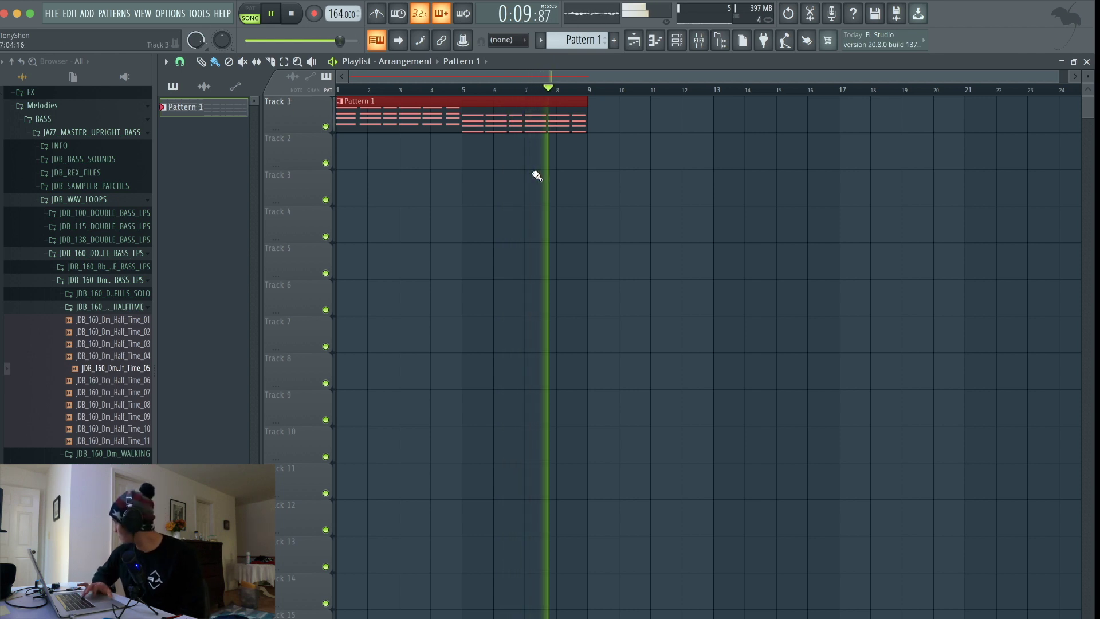
key(space)
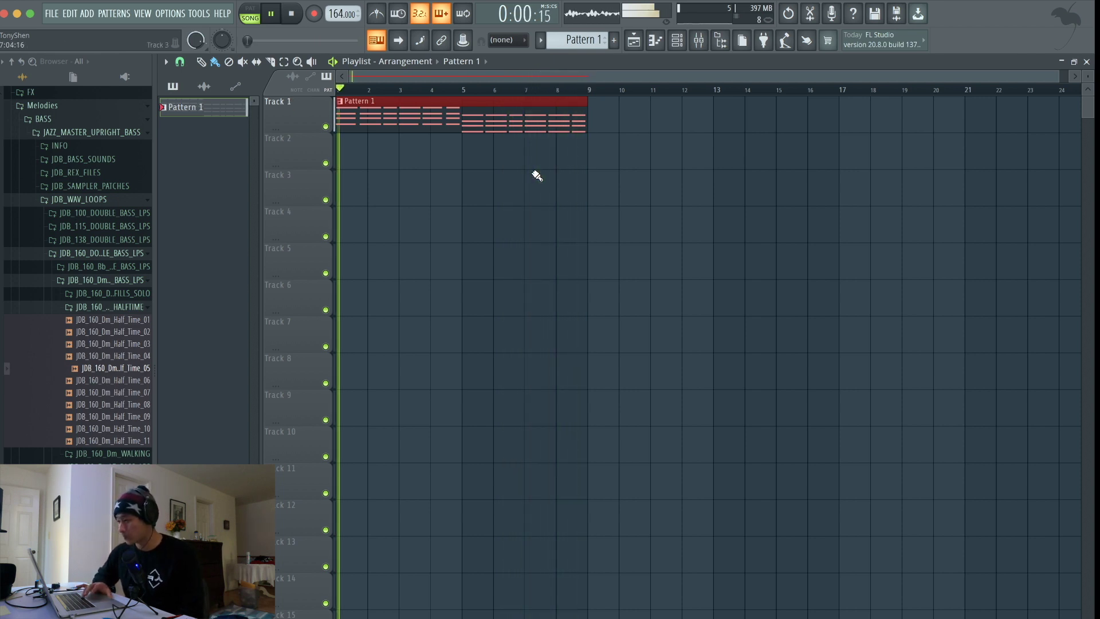
Replace the 808 Clap channel in the channel rack with a second 3x Osc.
click(677, 46)
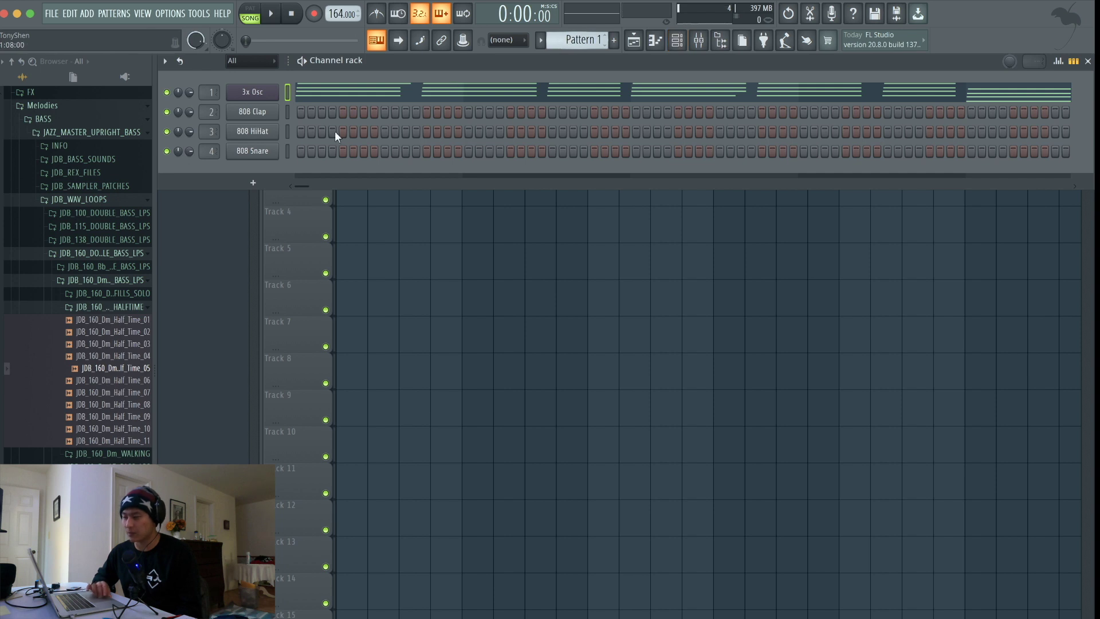
right_click(258, 113)
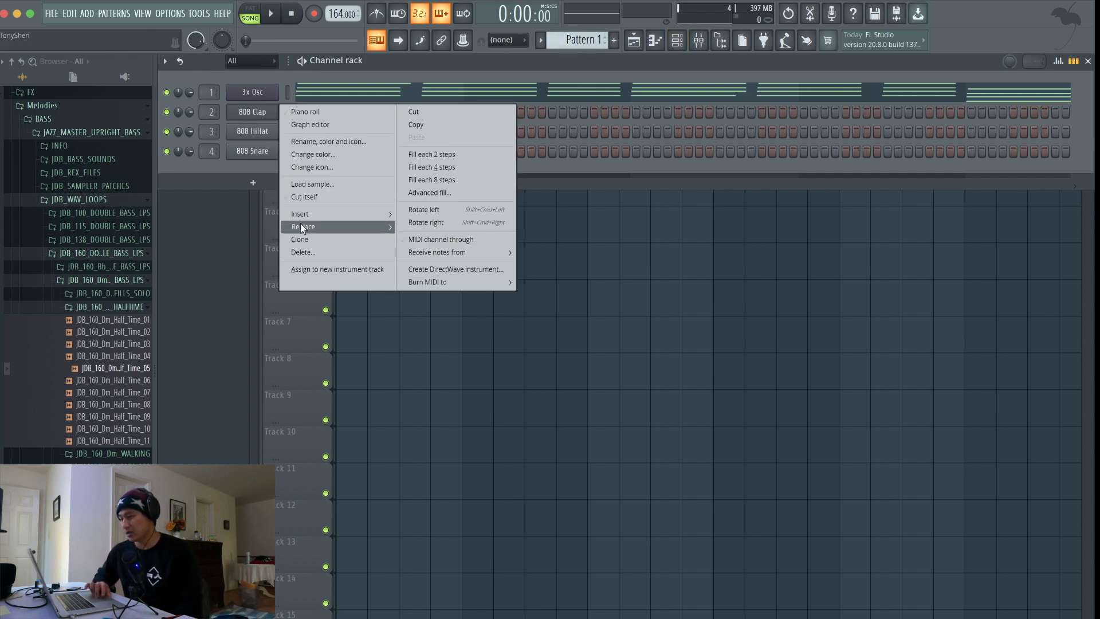
mouse_move(315, 226)
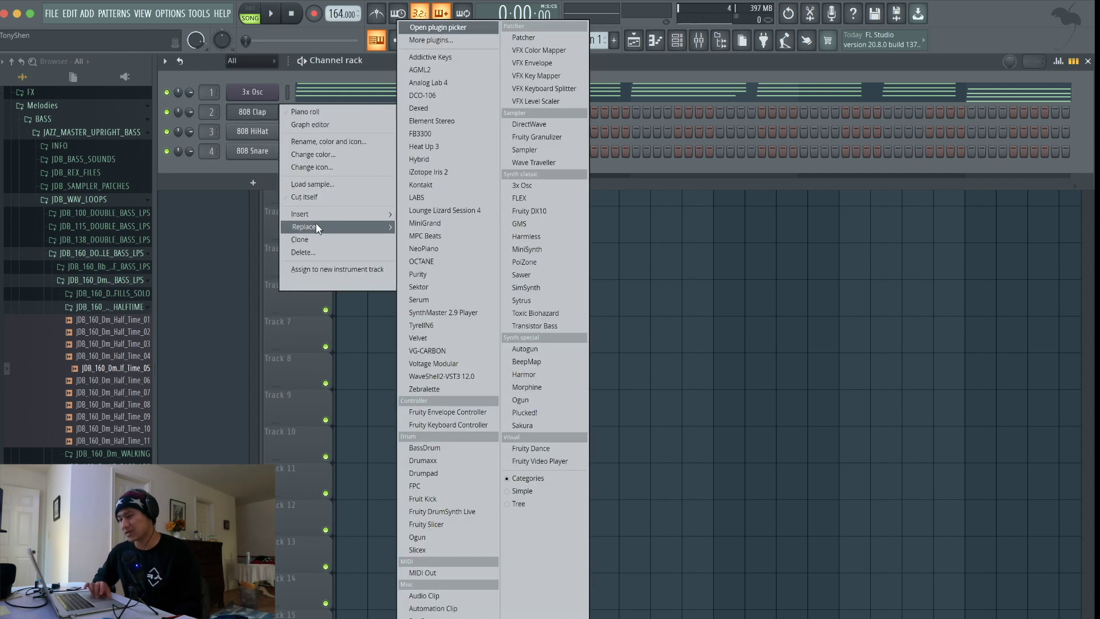
click(532, 185)
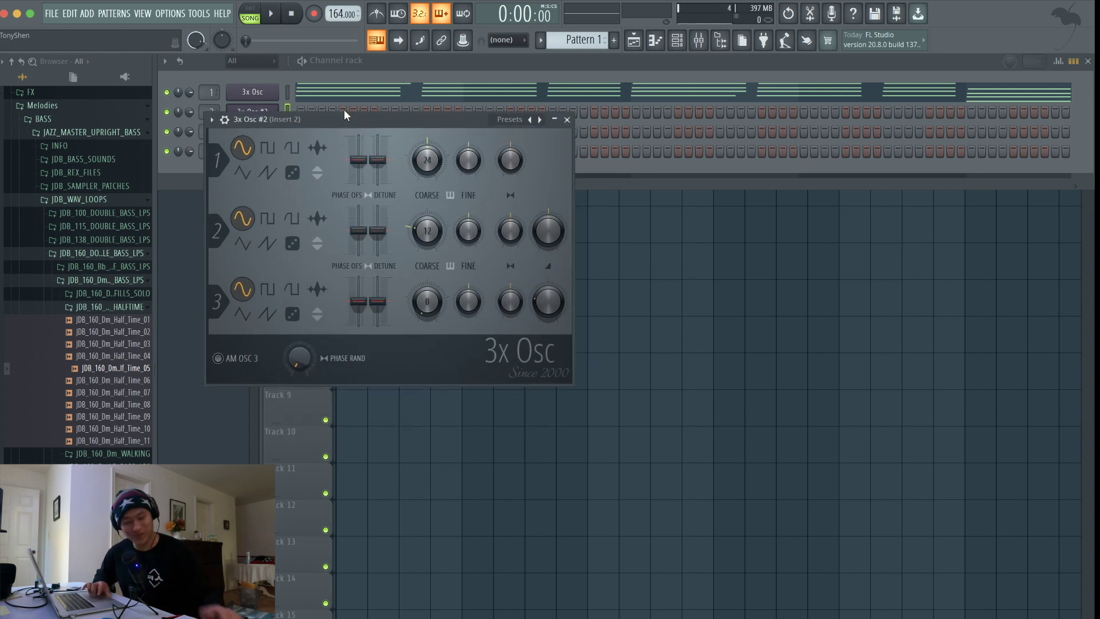
Raise oscillator 1's coarse pitch to +12 semitones in the second 3x Osc while auditioning notes.
key(z)
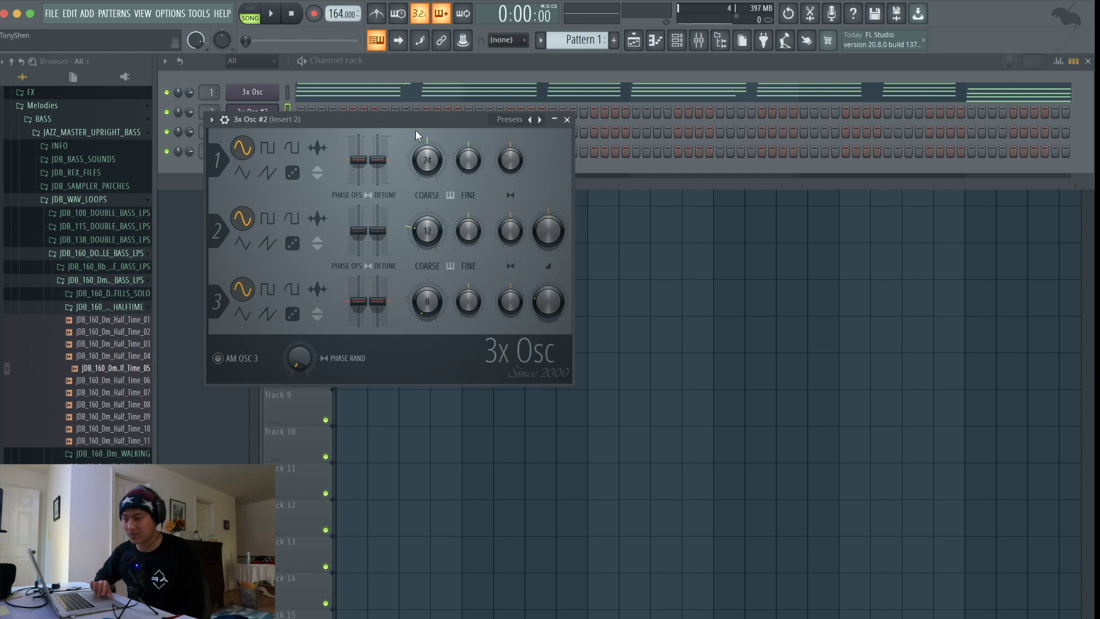
drag(431, 166, 431, 147)
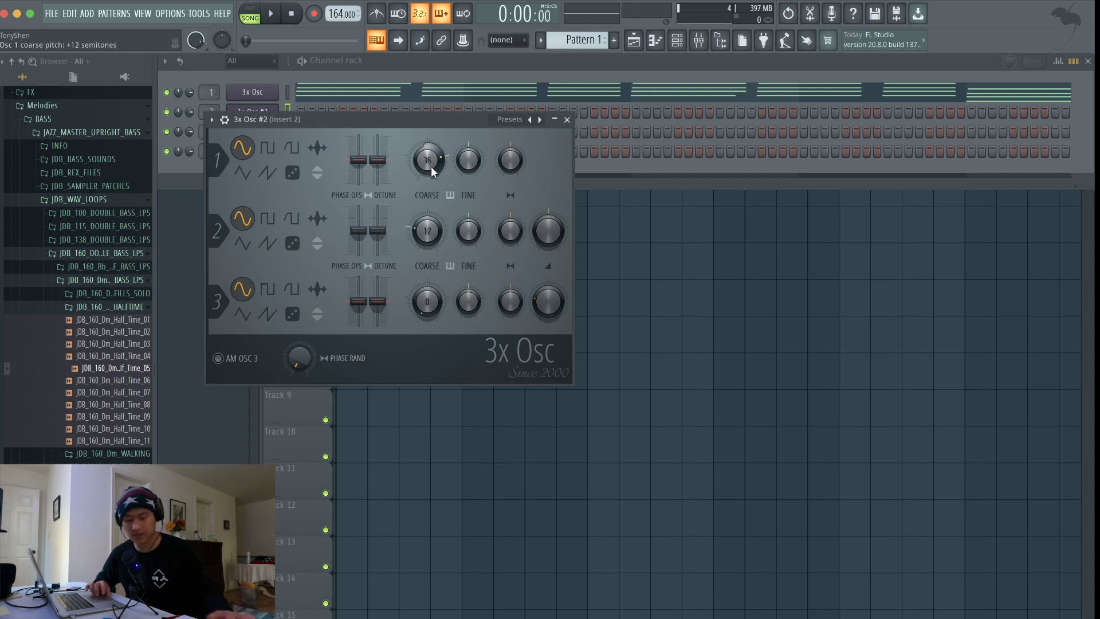
Turn oscillator 2's mix level down in the second 3x Osc and audition notes.
key(z)
mouse_move(548, 231)
mouse_down()
mouse_move(548, 252)
mouse_move(548, 233)
mouse_up()
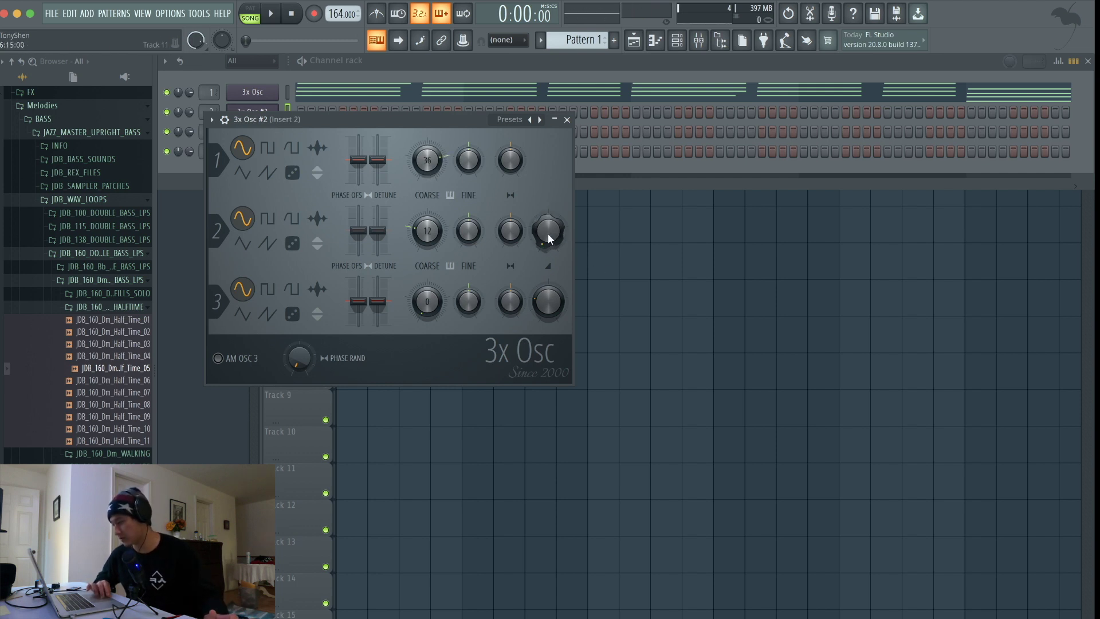
key(z)
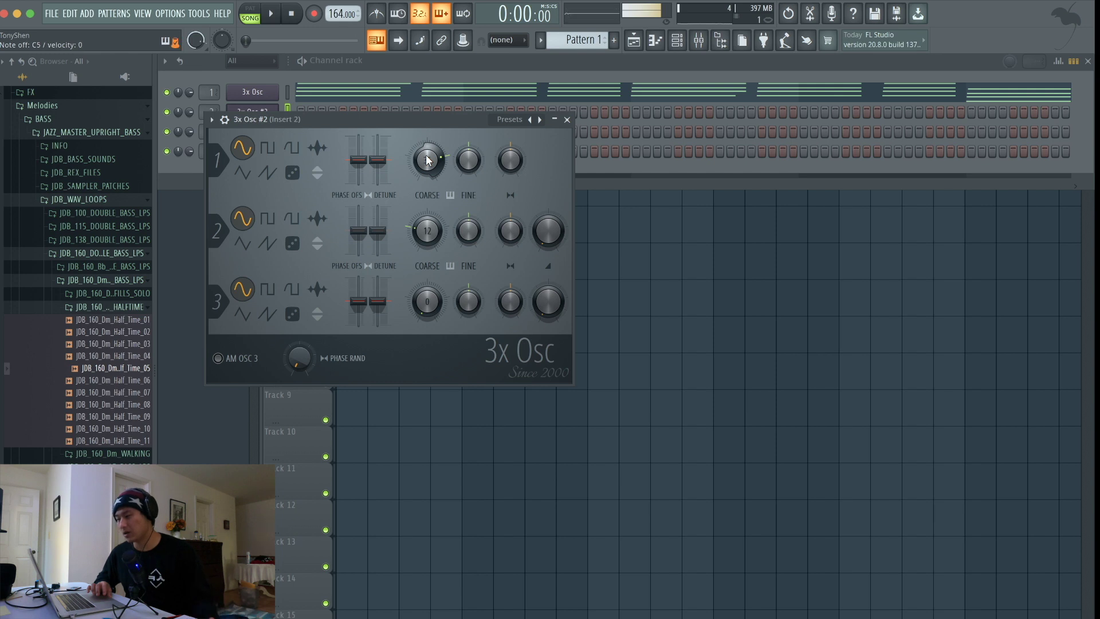
Switch oscillator 1 to a square wave and raise its stereo detune slightly.
click(267, 148)
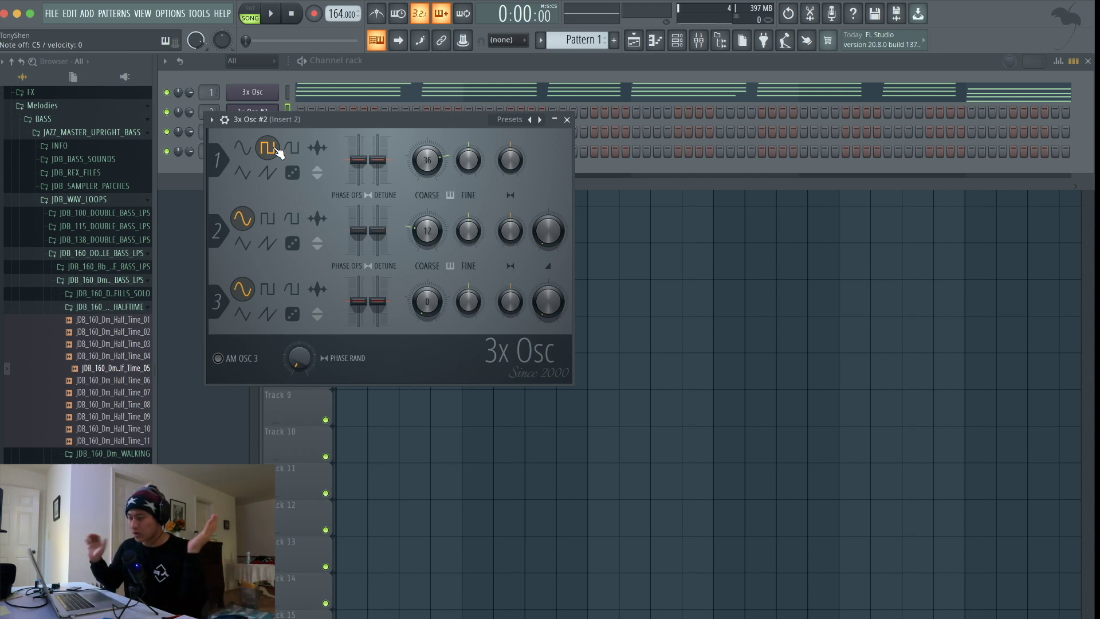
drag(425, 159, 377, 153)
drag(377, 136, 377, 151)
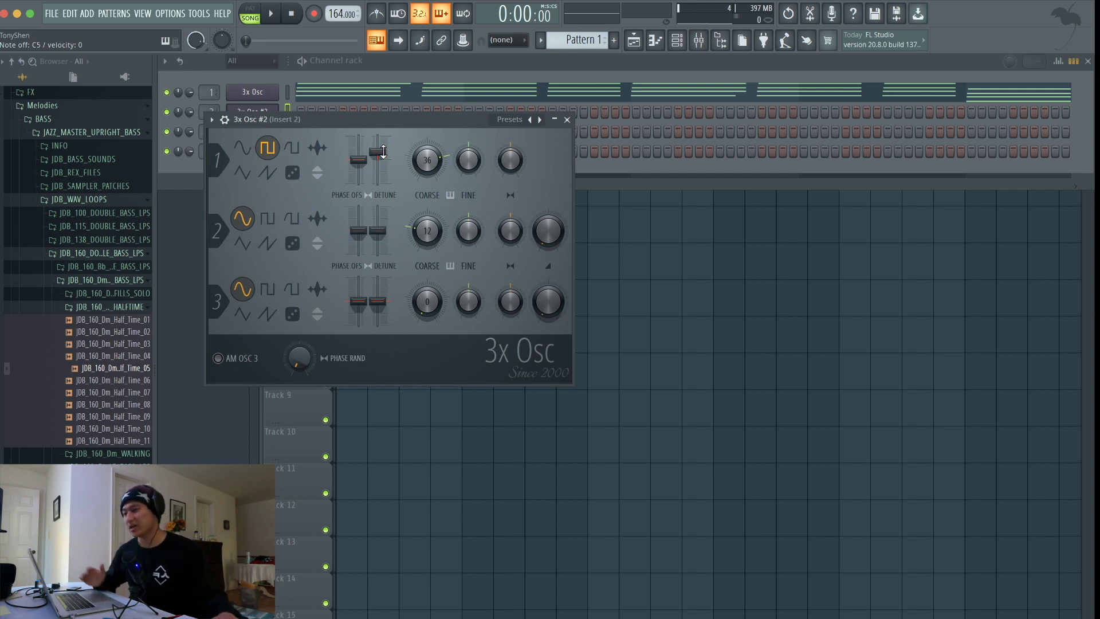
Raise oscillator 2's mix level to about 69% while auditioning notes.
drag(549, 236, 549, 230)
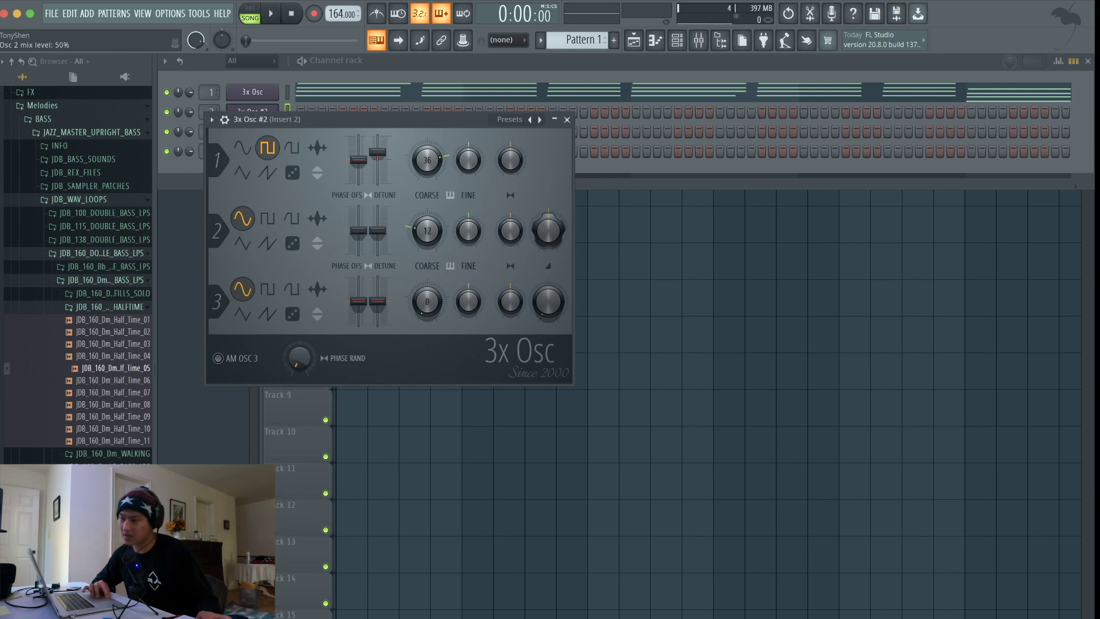
key(z)
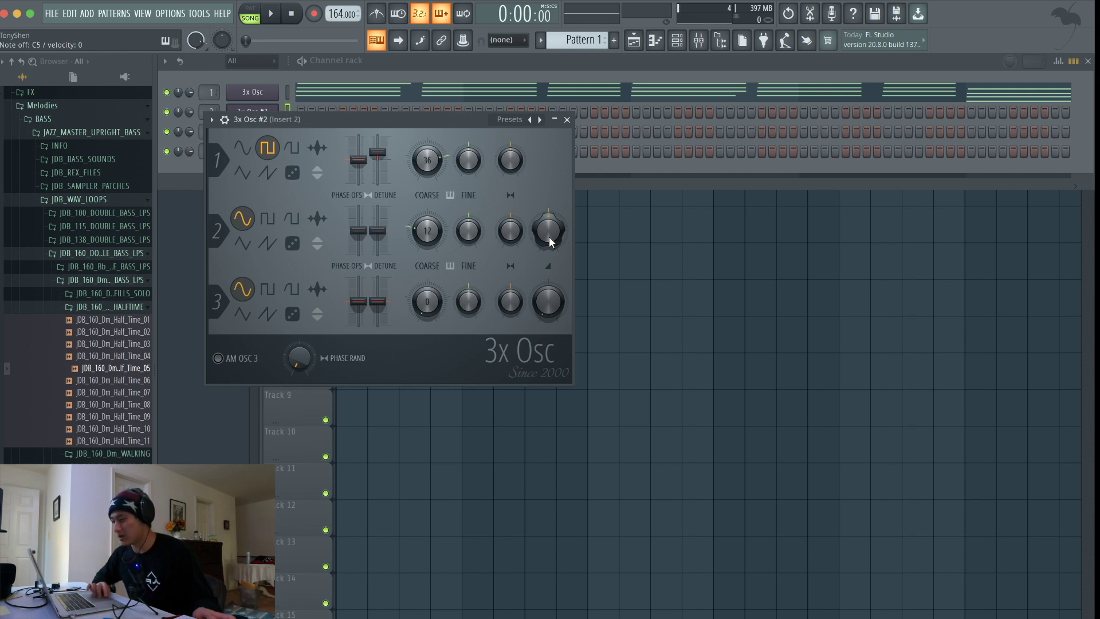
key(z)
drag(549, 231, 548, 199)
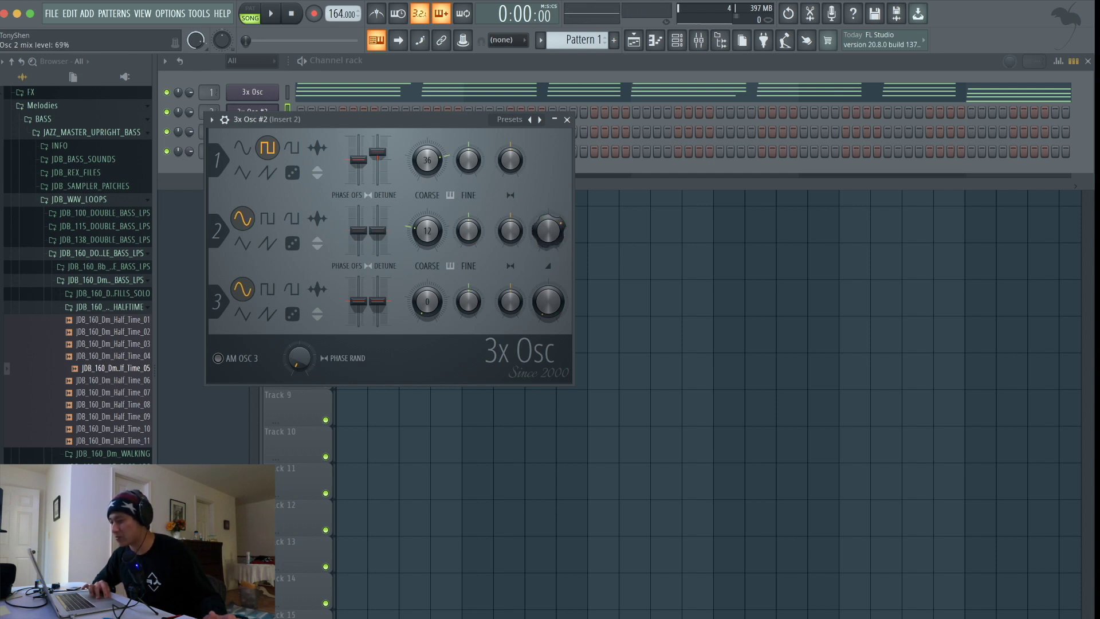
key(z)
Set oscillator 2's coarse pitch to +0 semitones and shift its stereo detune slightly while auditioning a note.
drag(548, 220, 549, 222)
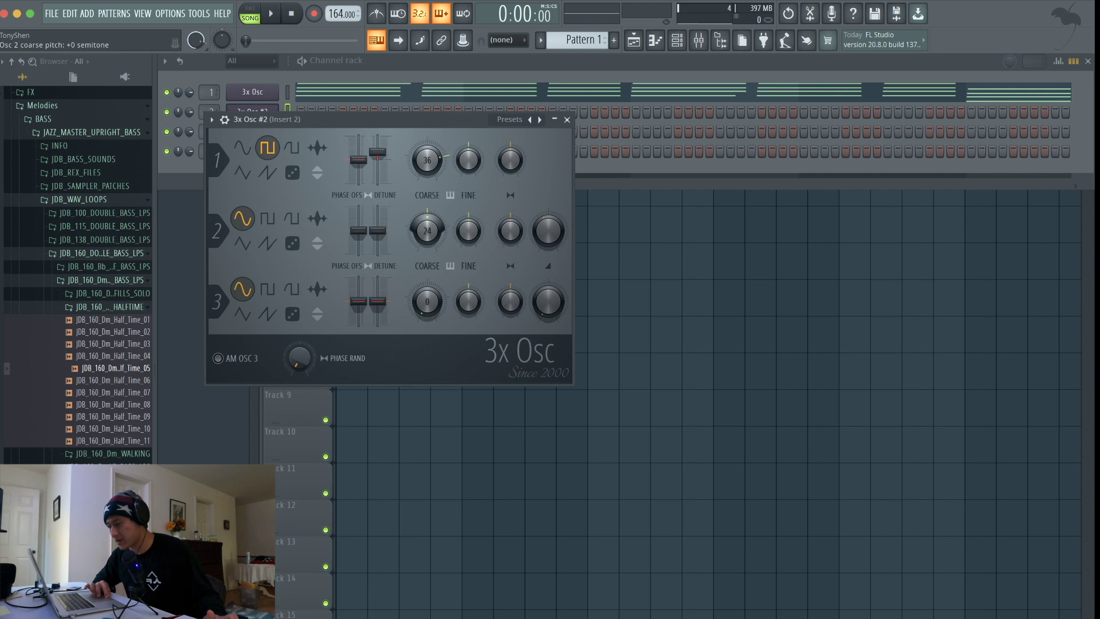
key(z)
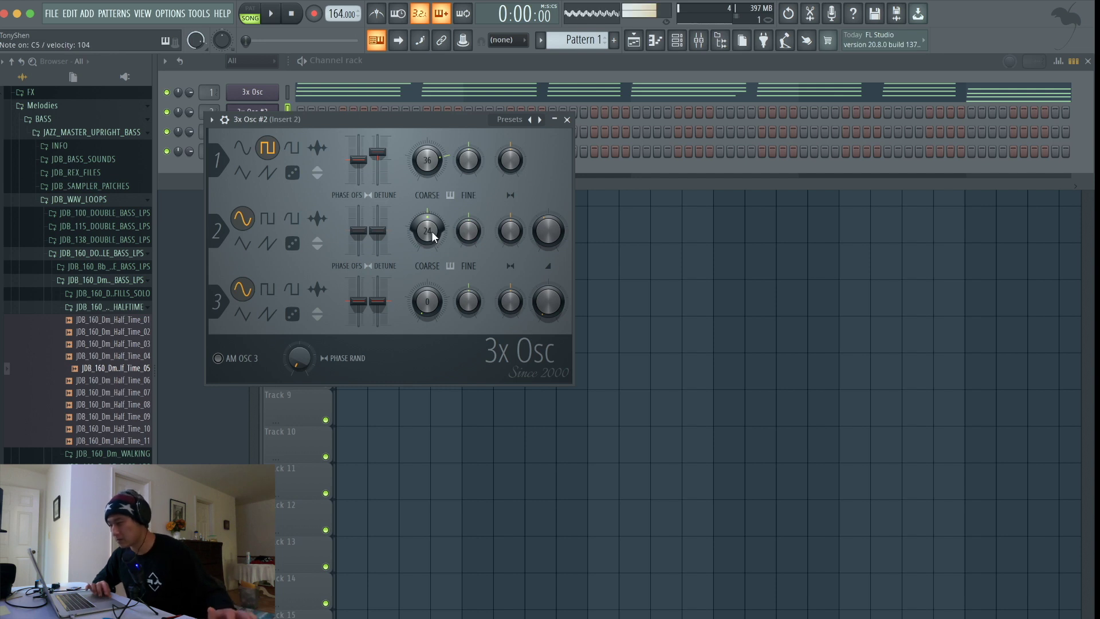
drag(378, 231, 378, 232)
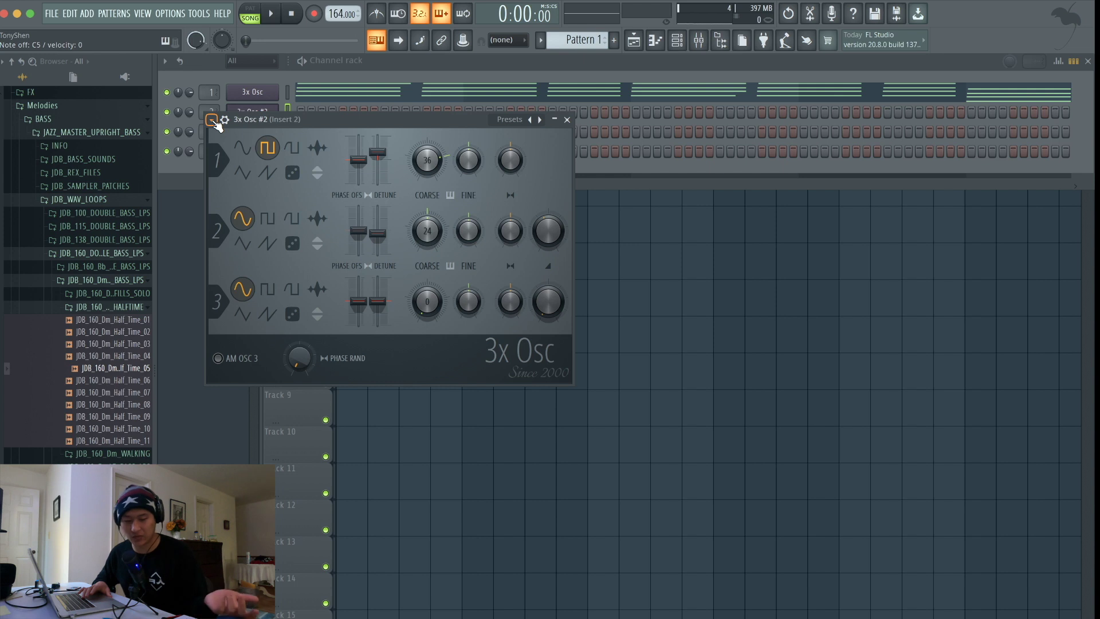
Play the arrangement back while trying notes on the second 3x Osc over the chords, and stop it.
key(space)
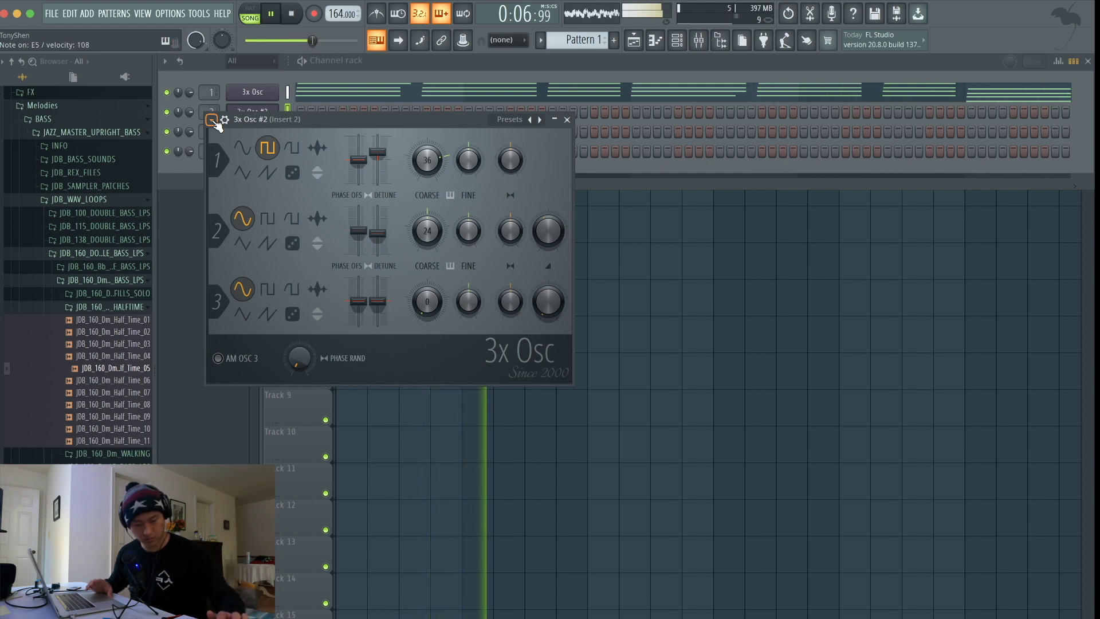
key(space)
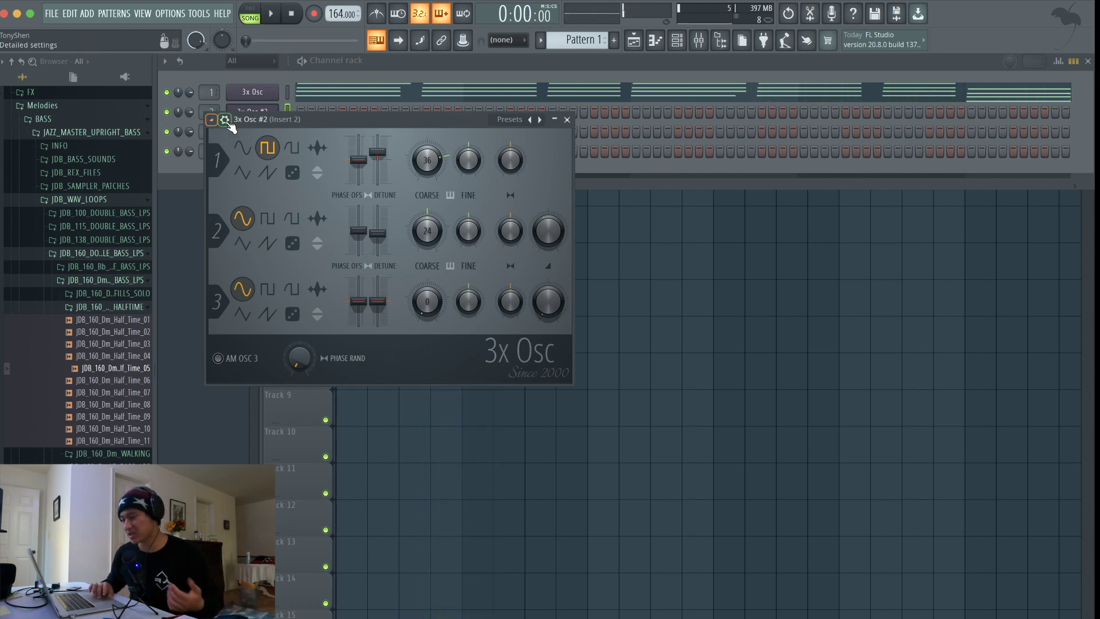
Enable the second 3x Osc's volume envelope with attack, hold and sustain at 0%.
click(223, 121)
click(223, 122)
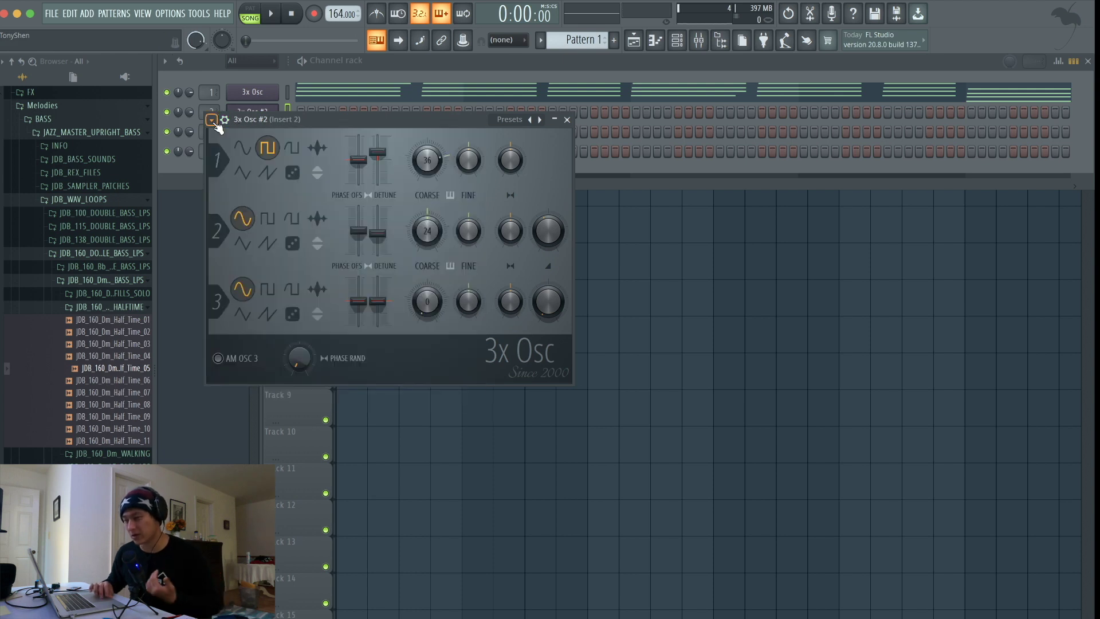
click(224, 120)
click(276, 143)
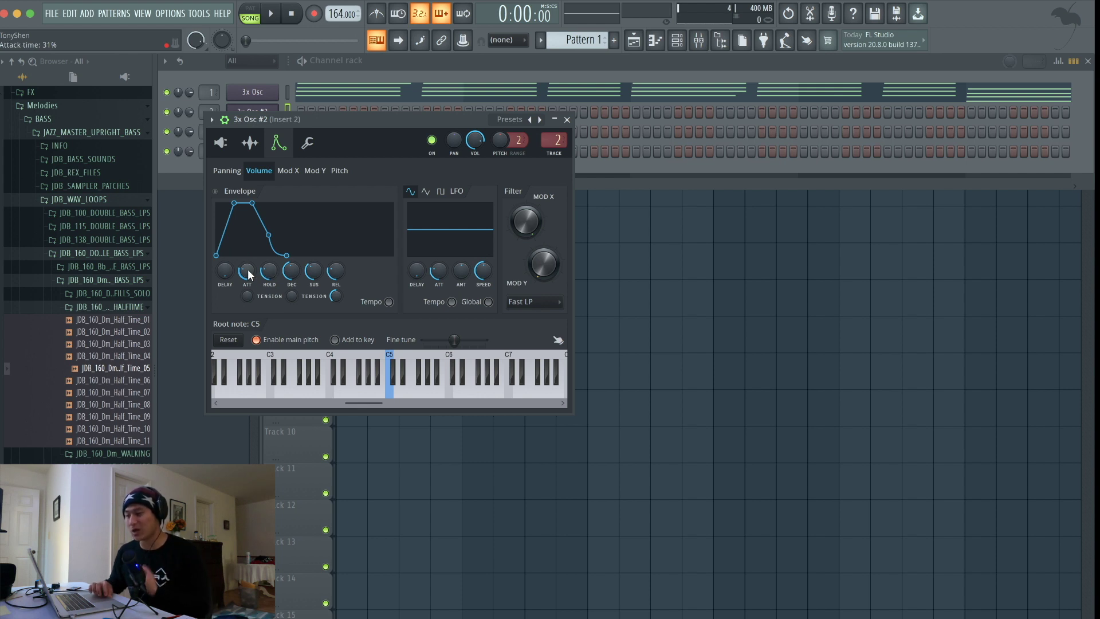
drag(247, 271, 270, 265)
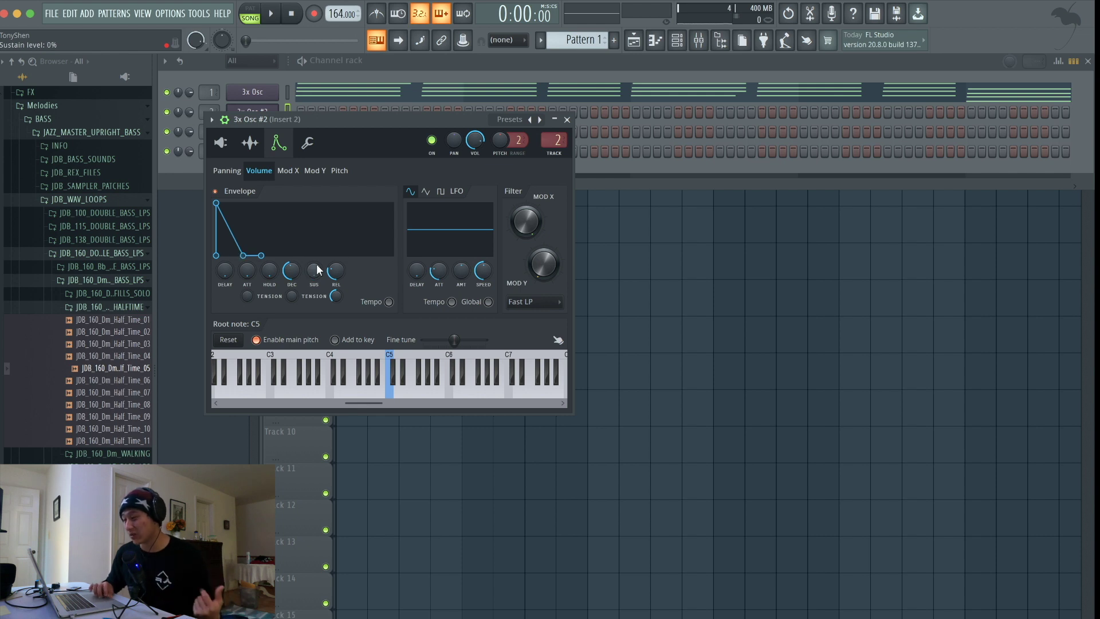
Shorten the volume envelope's decay to about 21% and lengthen its release slightly while auditioning notes.
drag(291, 271, 292, 275)
key(z)
key(z)
key(z)
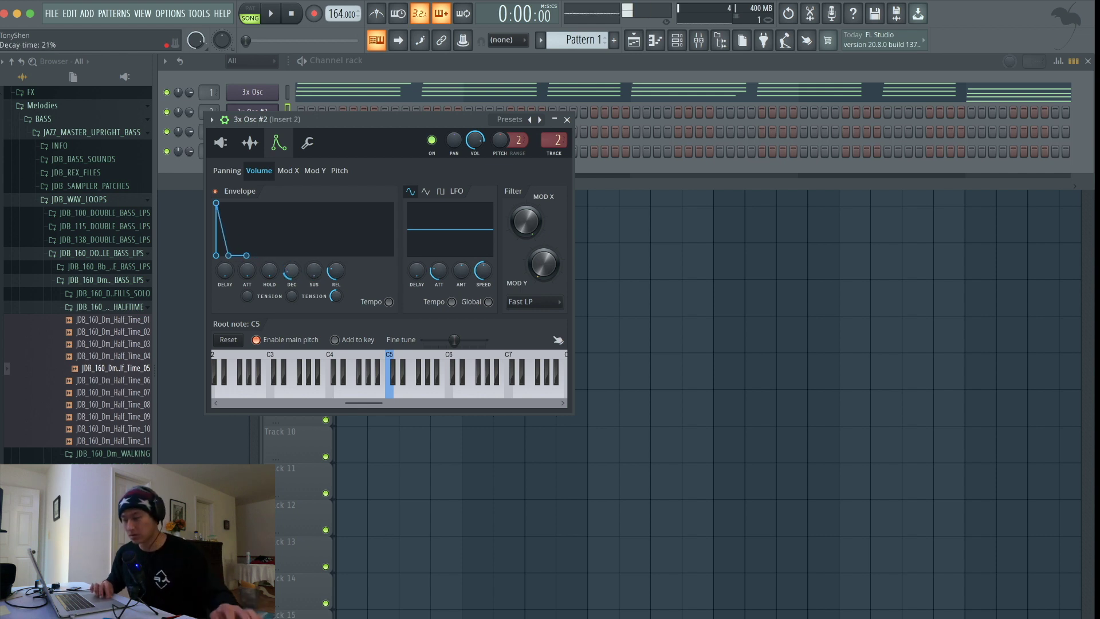
drag(291, 271, 293, 274)
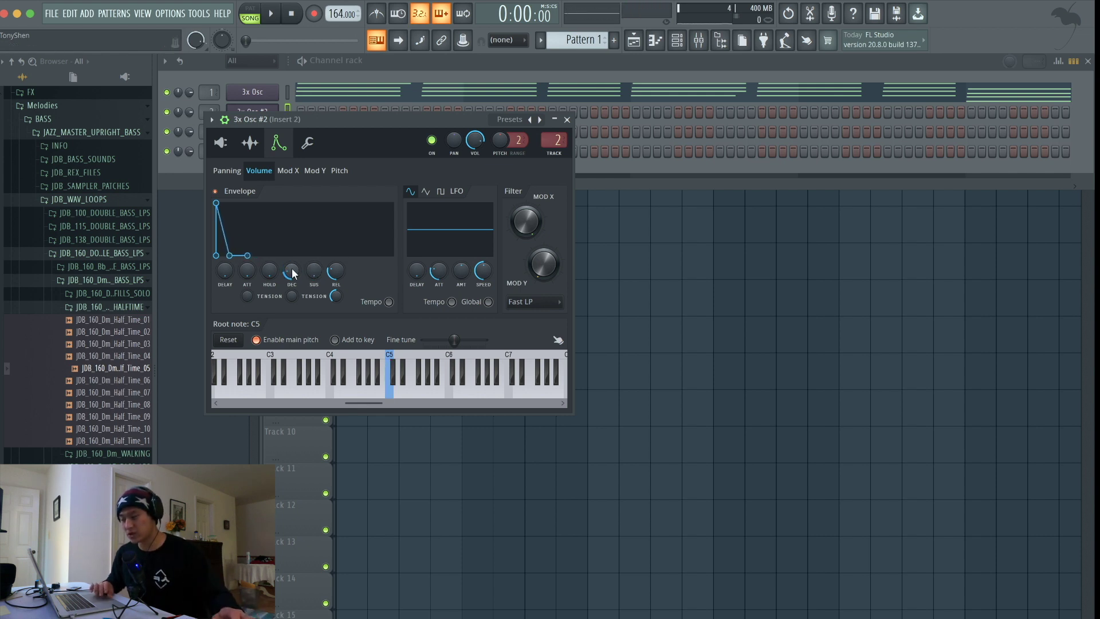
key(z)
key(z)
key(z)
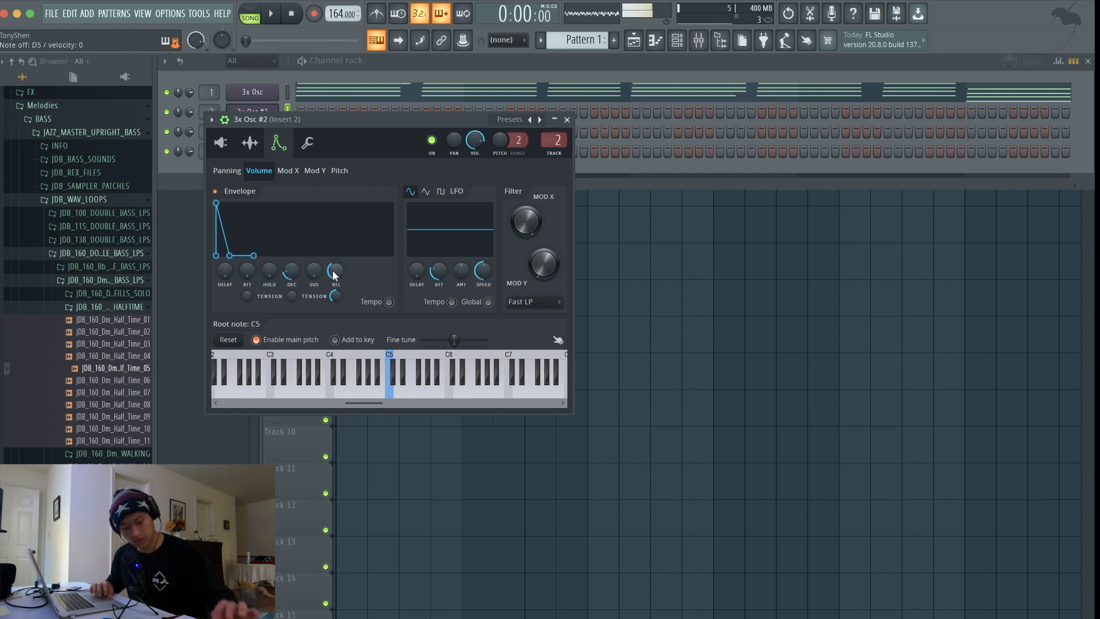
key(c)
key(c)
key(v)
key(b)
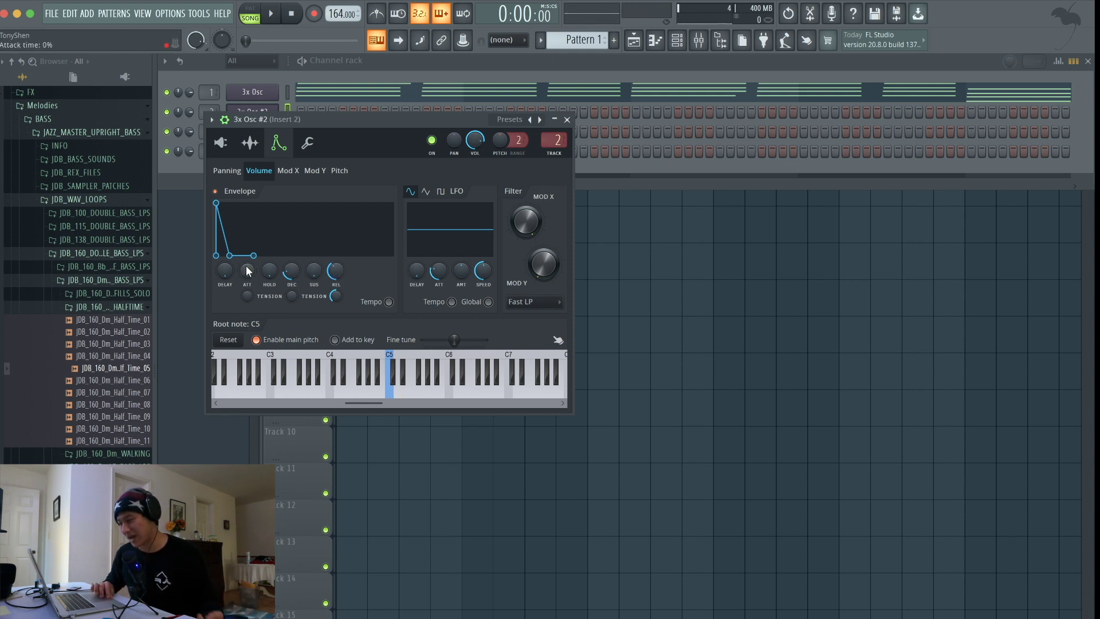
Lengthen the envelope's decay slightly and set its release to 42% while playing along with the arrangement, and close the instrument window.
scroll(343, 275, up, 2)
key(space)
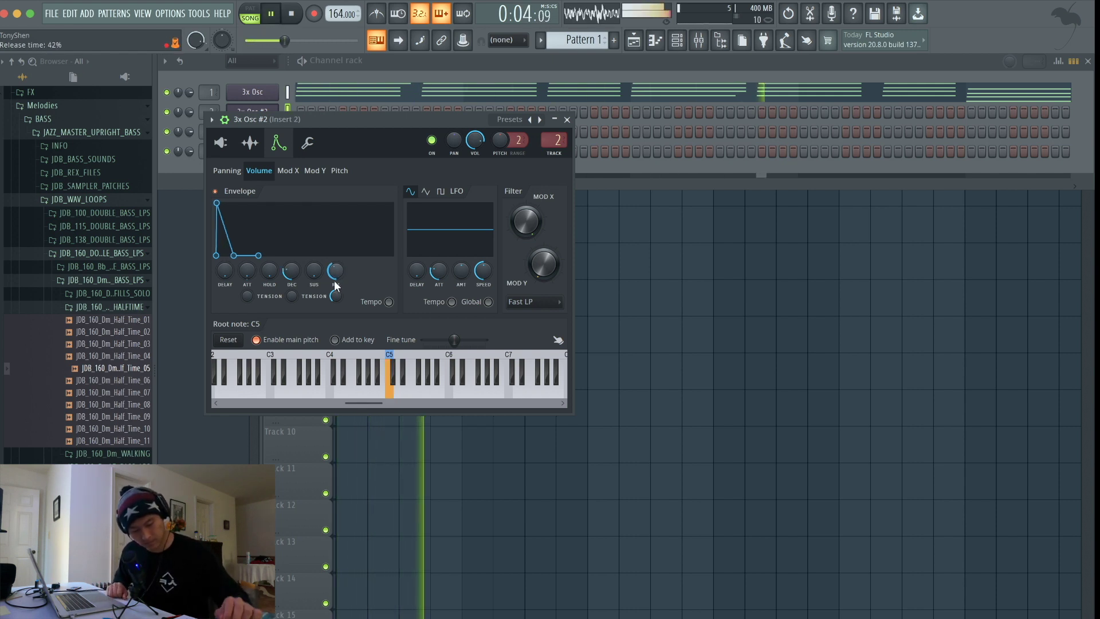
key(space)
click(566, 120)
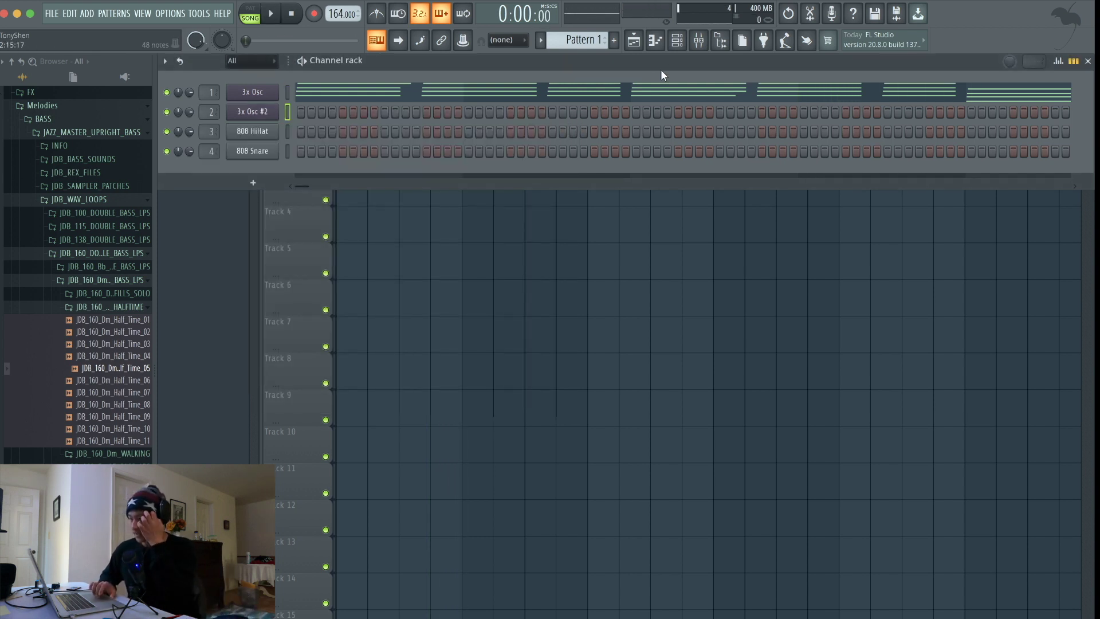
Link 3x Osc #2 to mixer insert 2 under its channel name and load Fruity Parametric EQ 2 in slot 1.
click(702, 41)
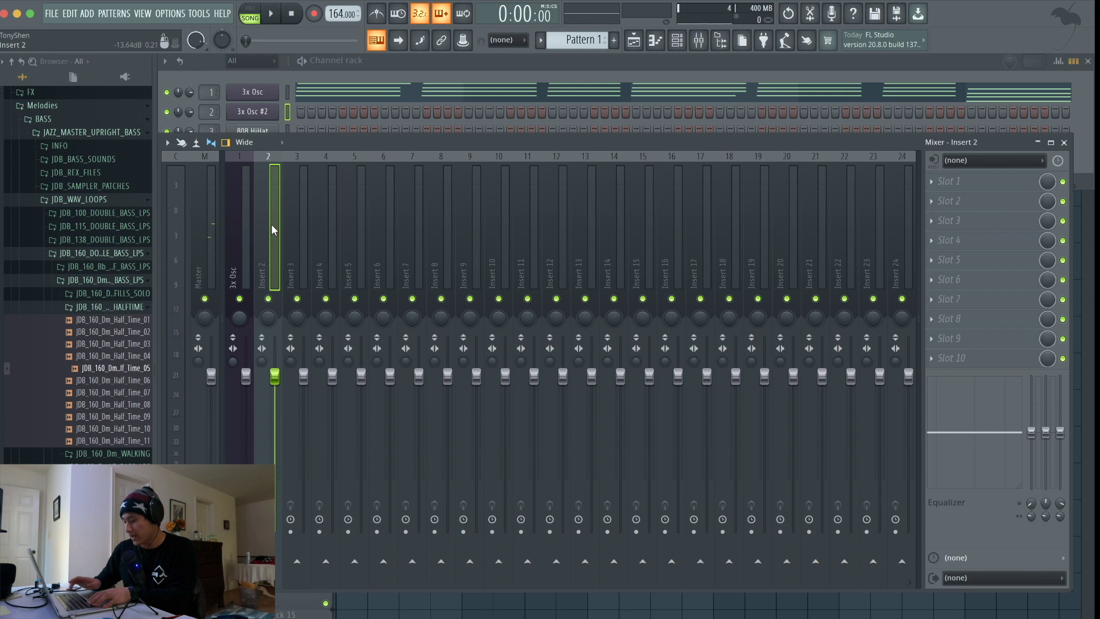
key(ctrl+l)
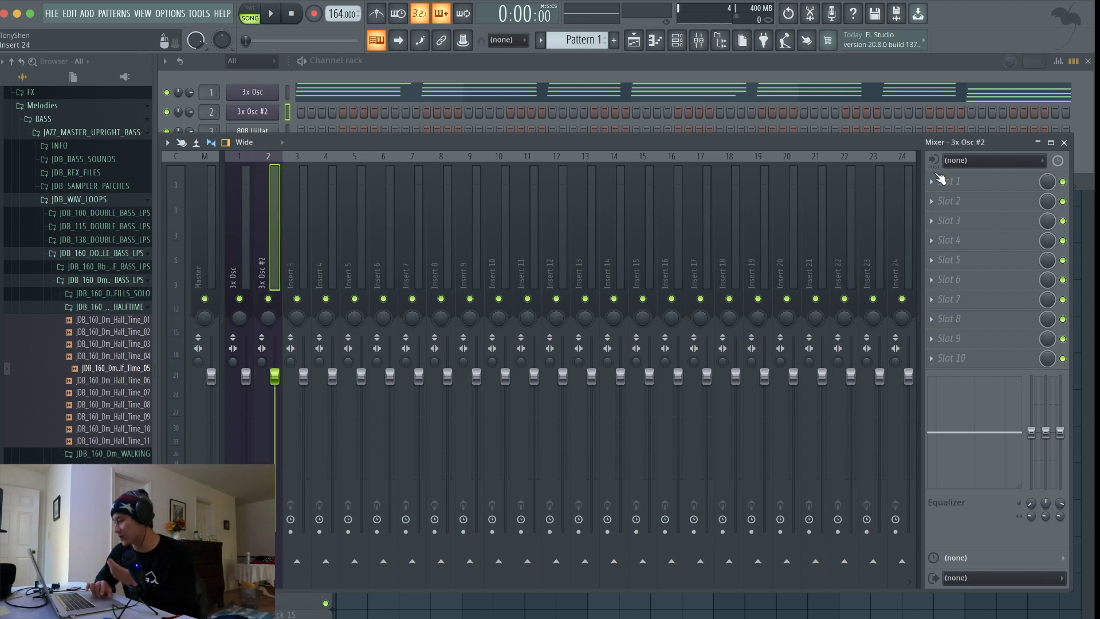
click(970, 177)
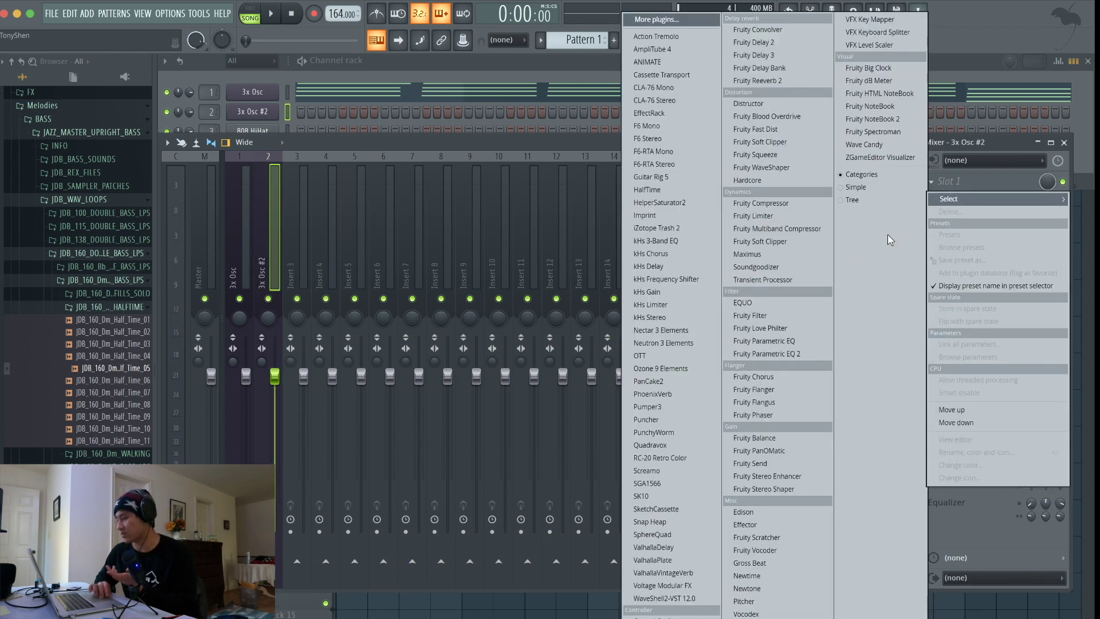
click(784, 351)
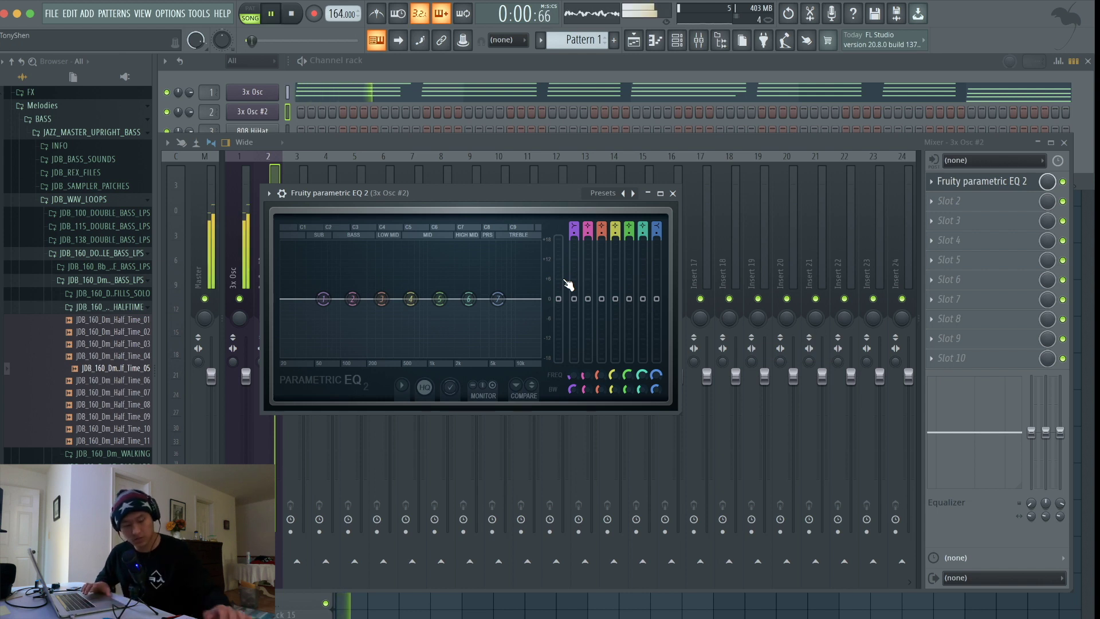
Pull the EQ's band 7 high shelf down to cut the highs, comparing it with a nearly flat setting, and close the EQ.
drag(497, 298, 493, 350)
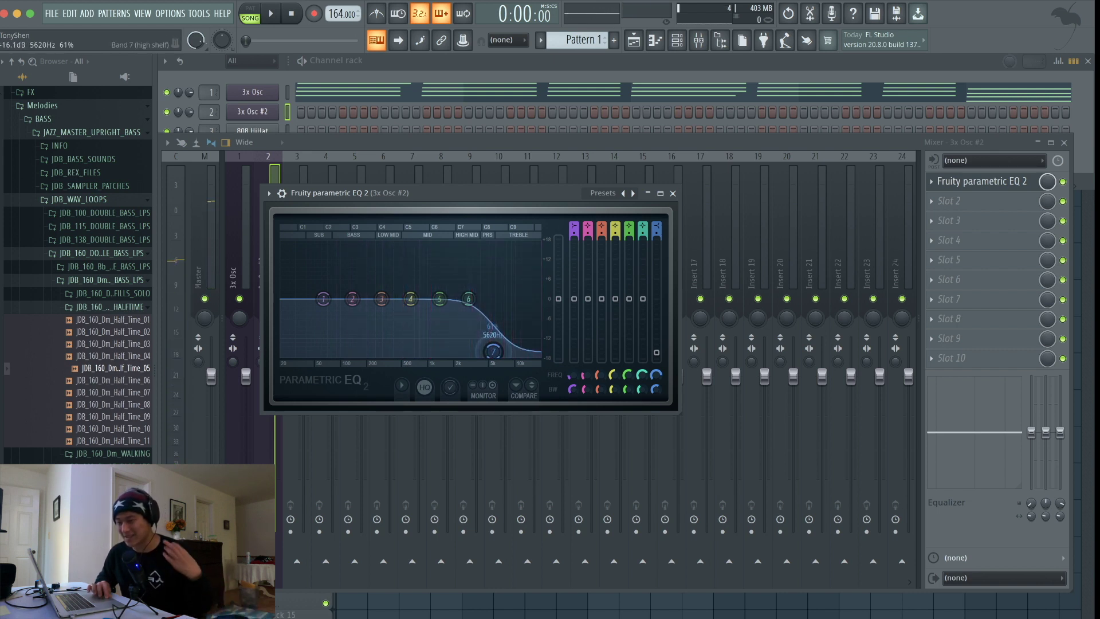
drag(493, 351, 504, 299)
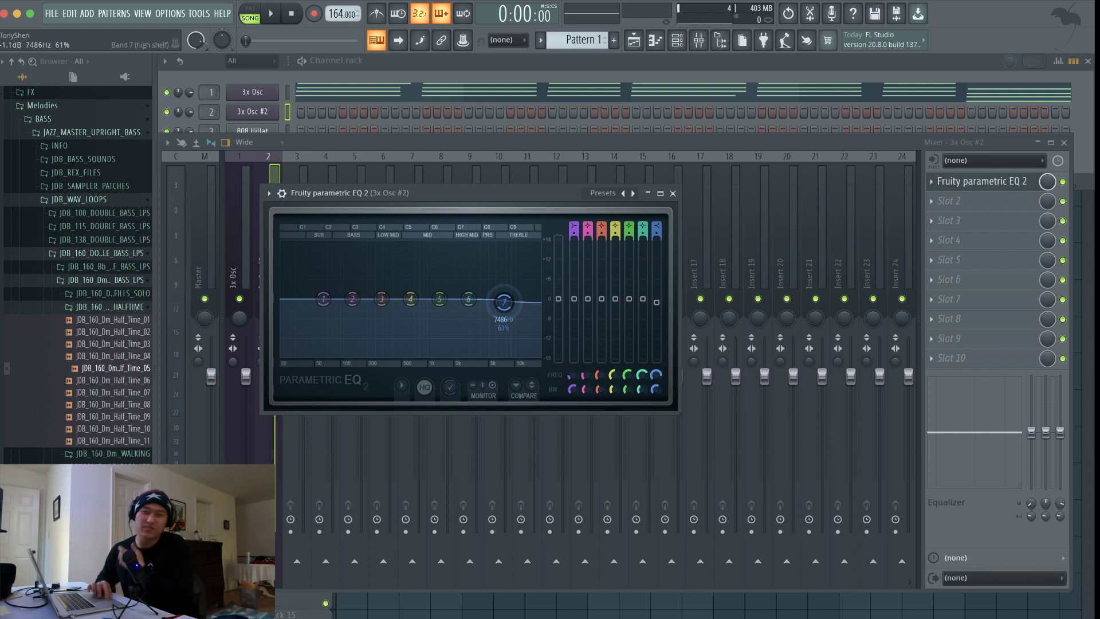
drag(504, 302, 484, 356)
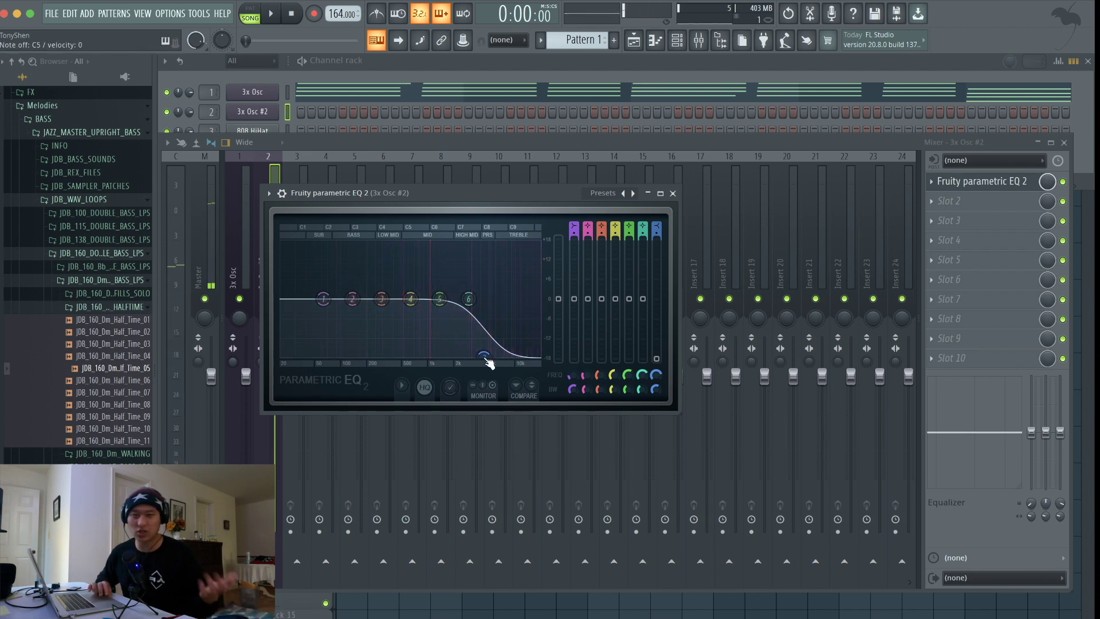
click(673, 193)
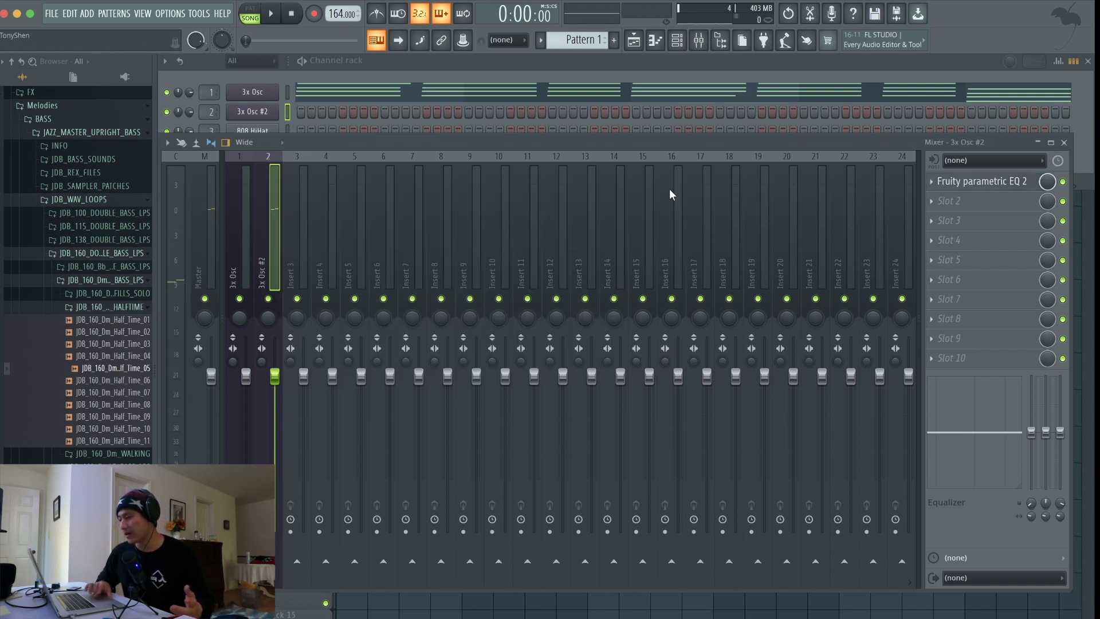
Add Fruity Reeverb 2 in slot 2 of the 3x Osc #2 insert, adjusting its wet level and setting room size to 51.
click(949, 201)
click(772, 81)
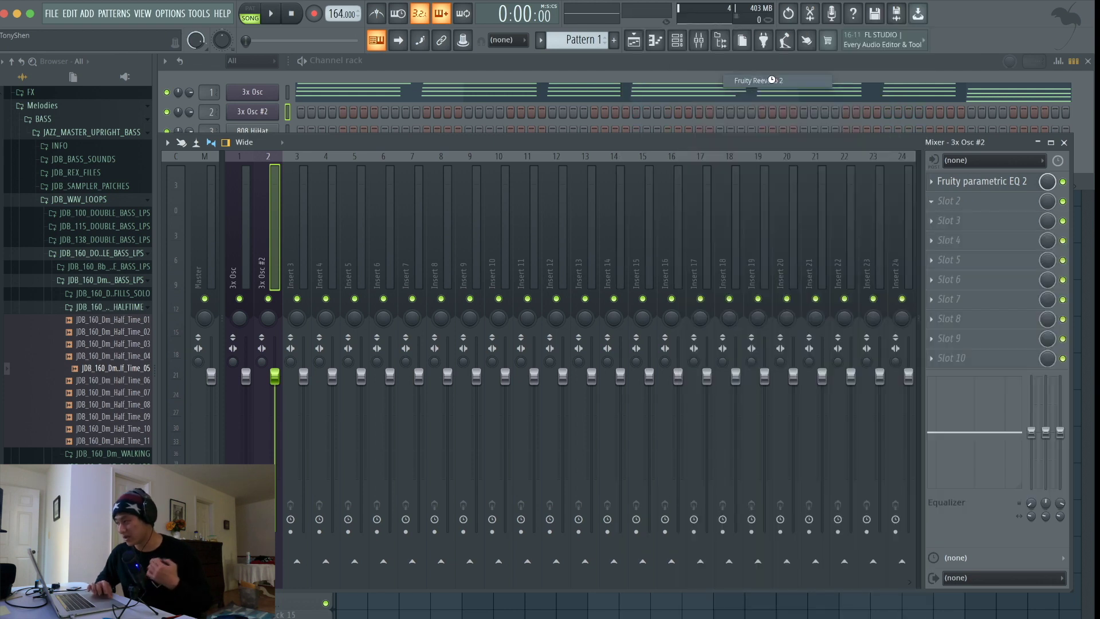
drag(614, 252, 614, 261)
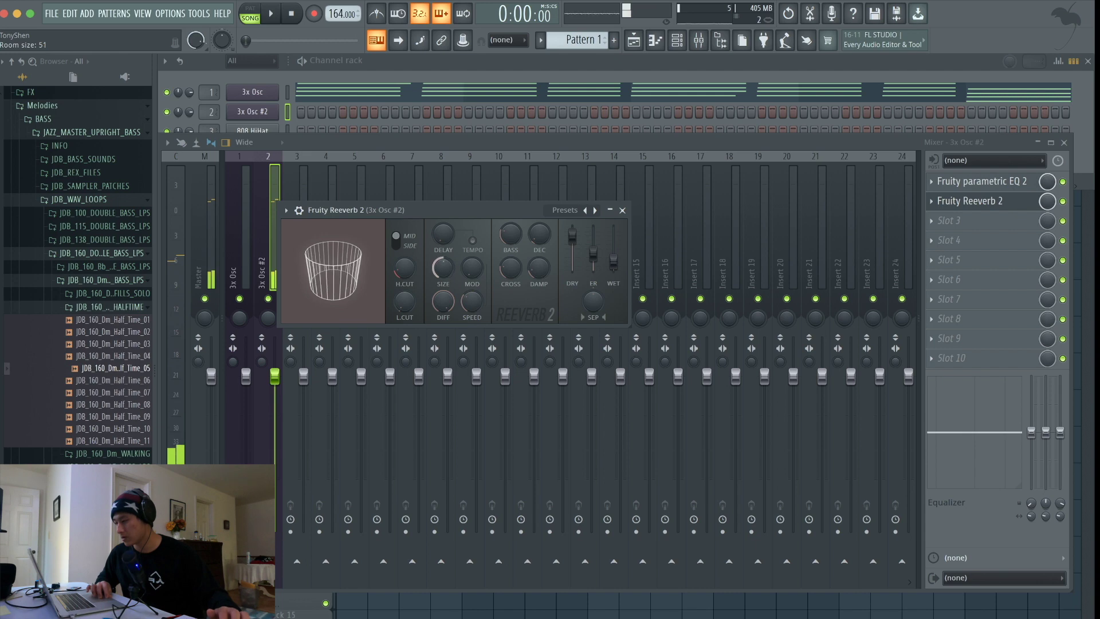
key(space)
click(622, 210)
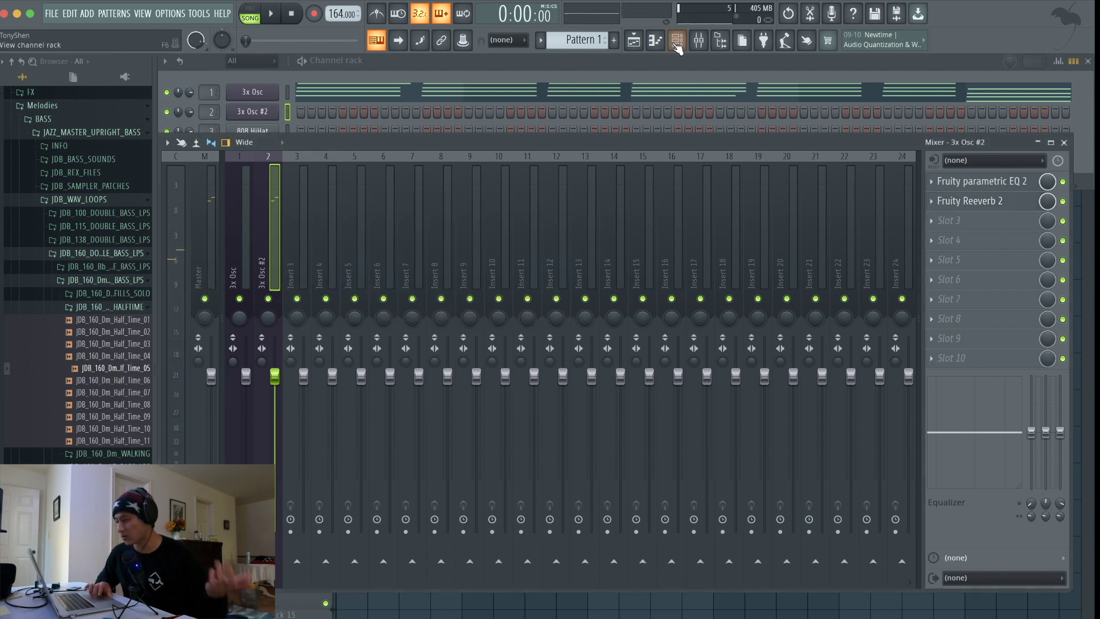
Show the playlist and play the arrangement from the start.
click(634, 41)
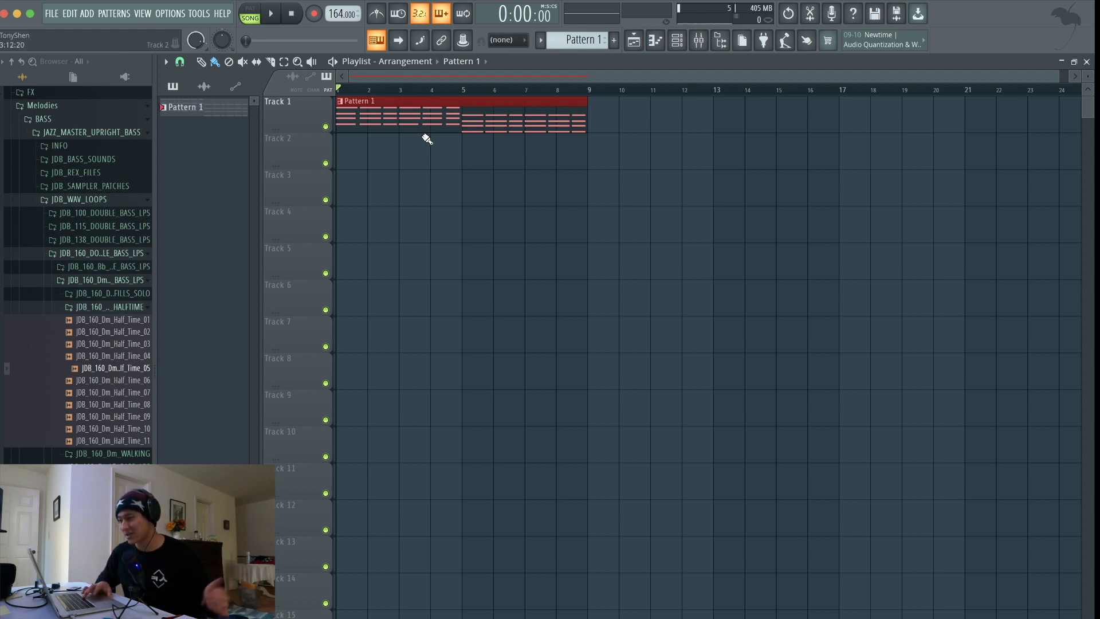
key(F5)
click(634, 42)
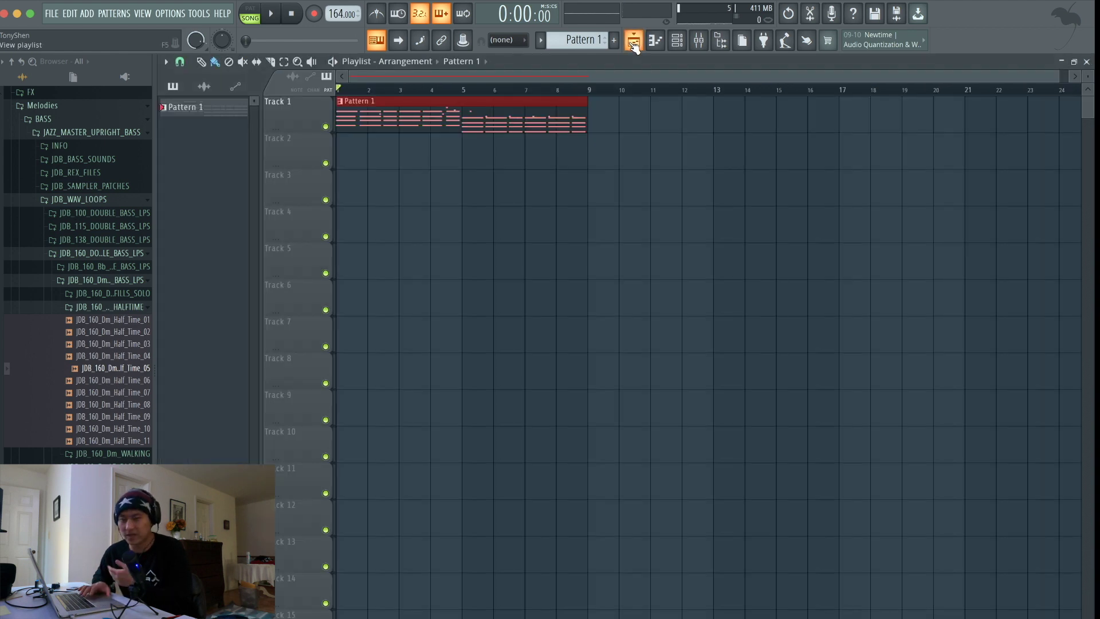
key(space)
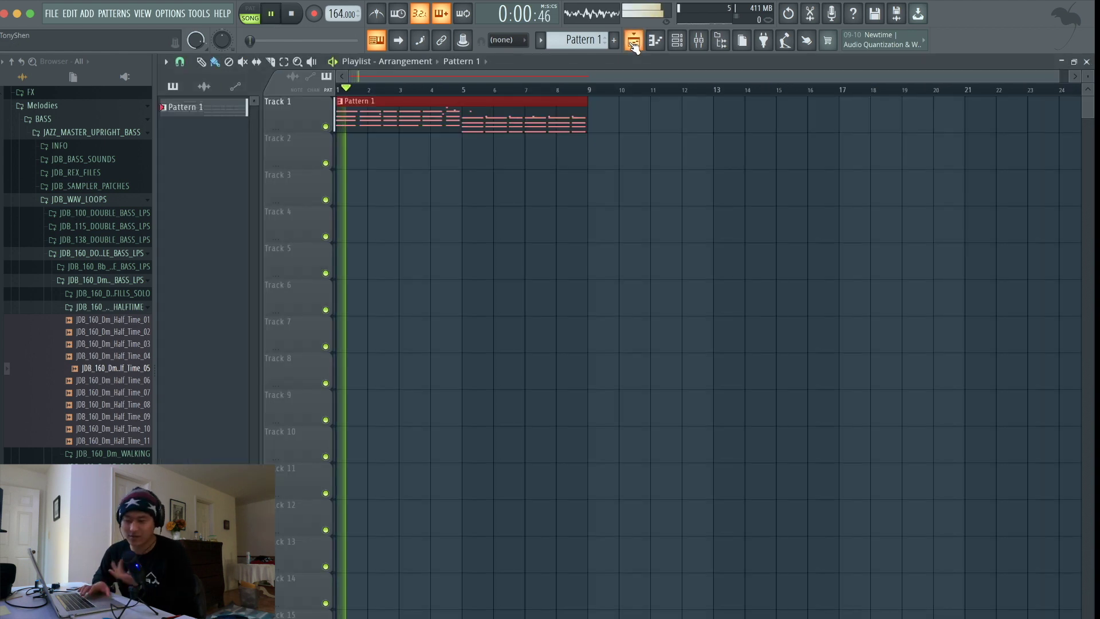
Lower the mixer volume of the 3x Osc and 3x Osc #2 inserts during playback, listen to the balance, and stop playback.
click(700, 41)
drag(253, 374, 253, 444)
drag(275, 396, 275, 437)
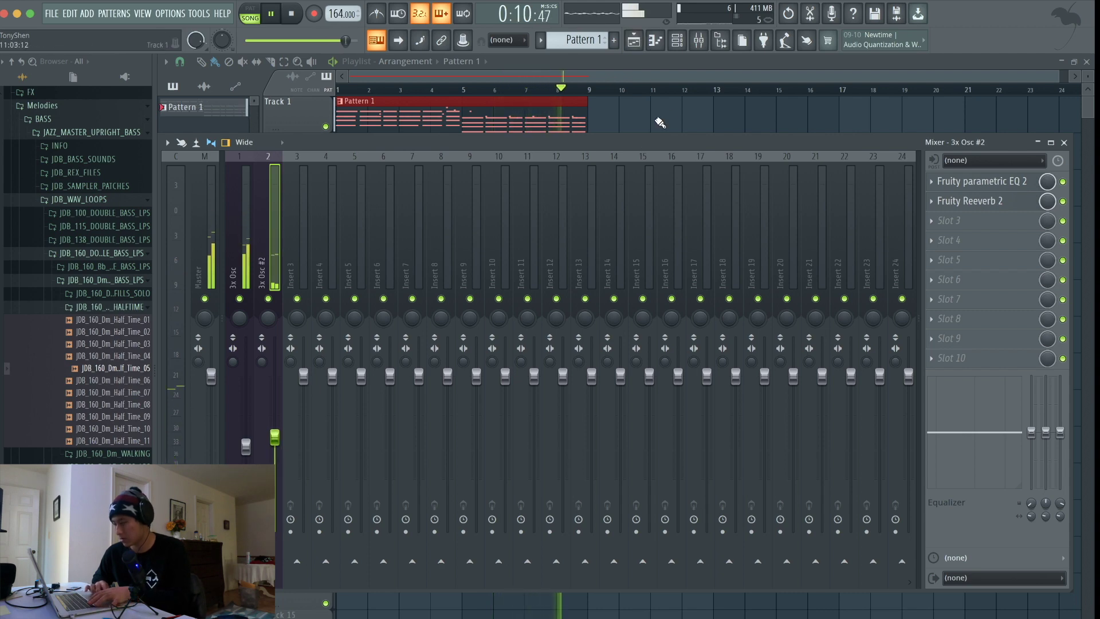
key(F9)
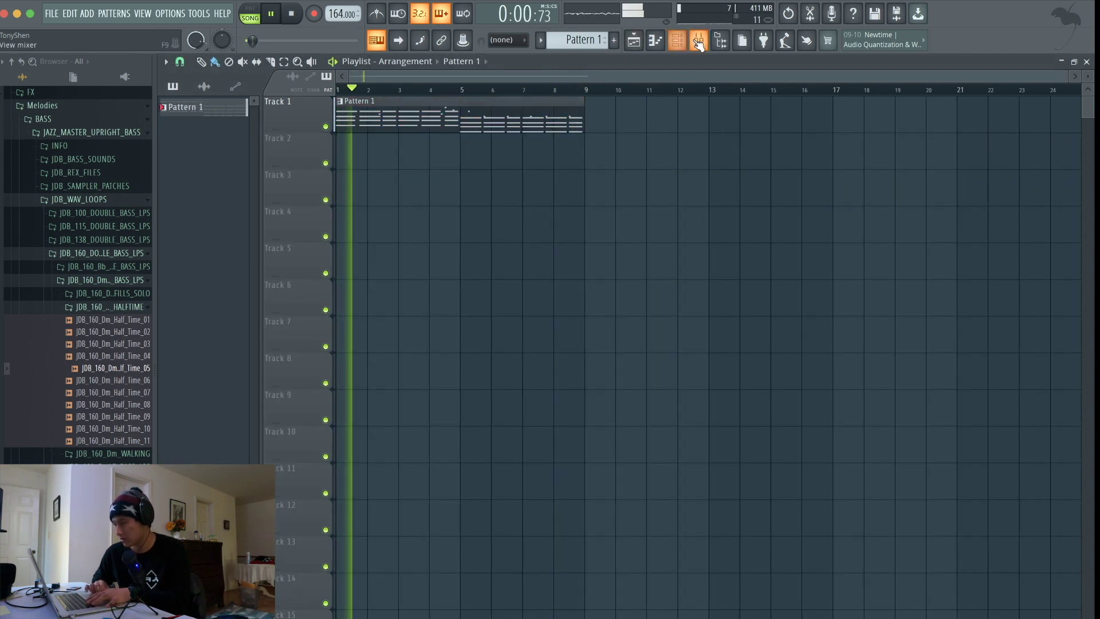
click(700, 41)
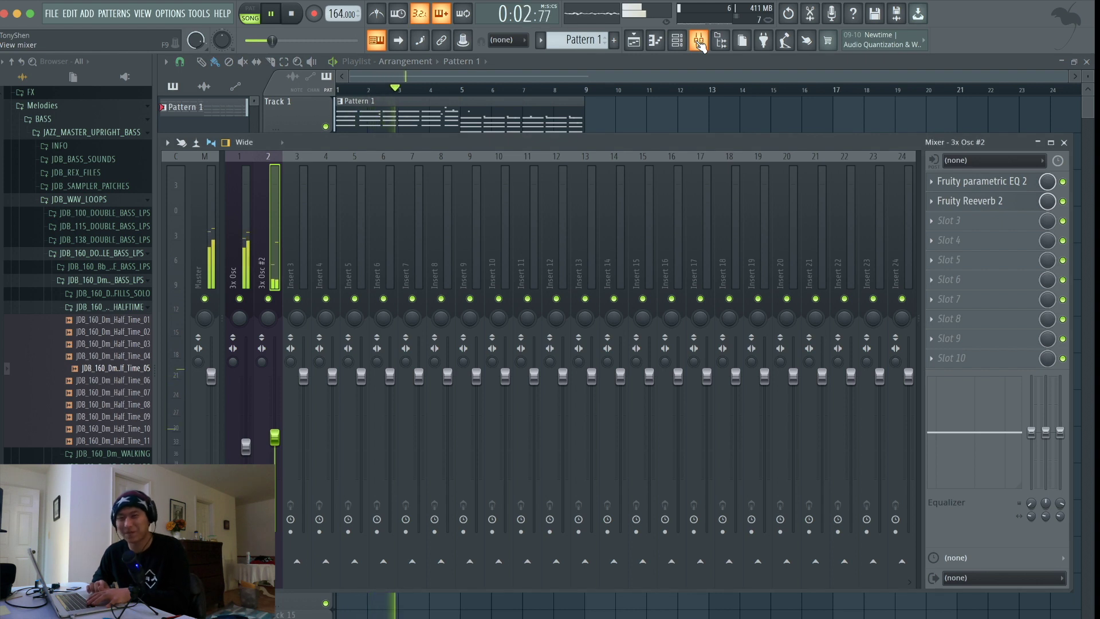
key(space)
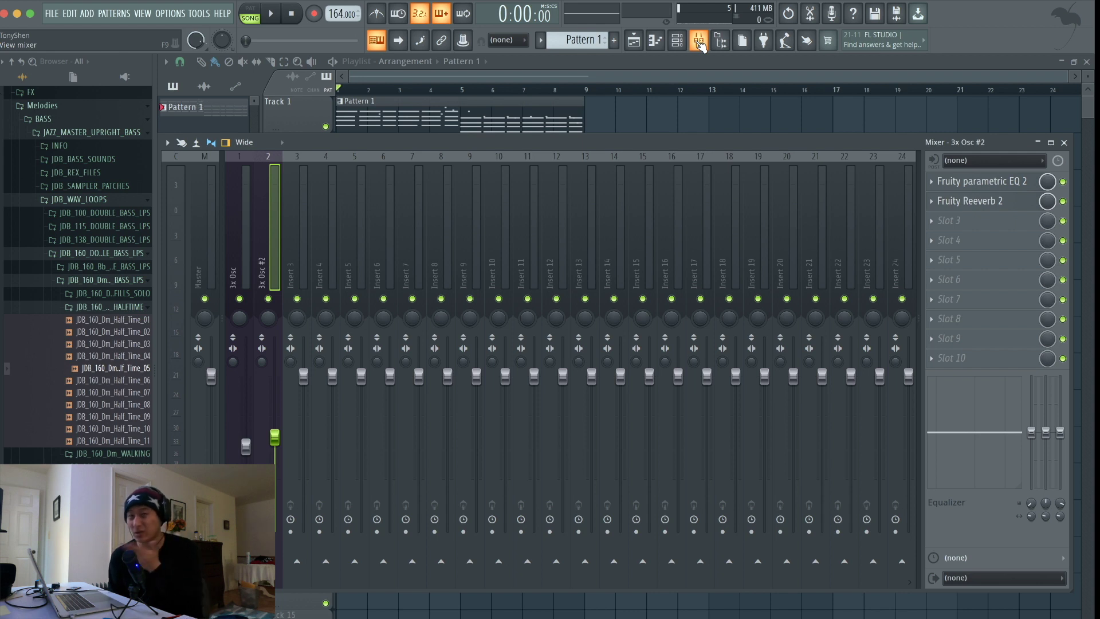
Save the project, review the first 3x Osc channel's oscillator settings, and close the plugin.
key(ctrl+s)
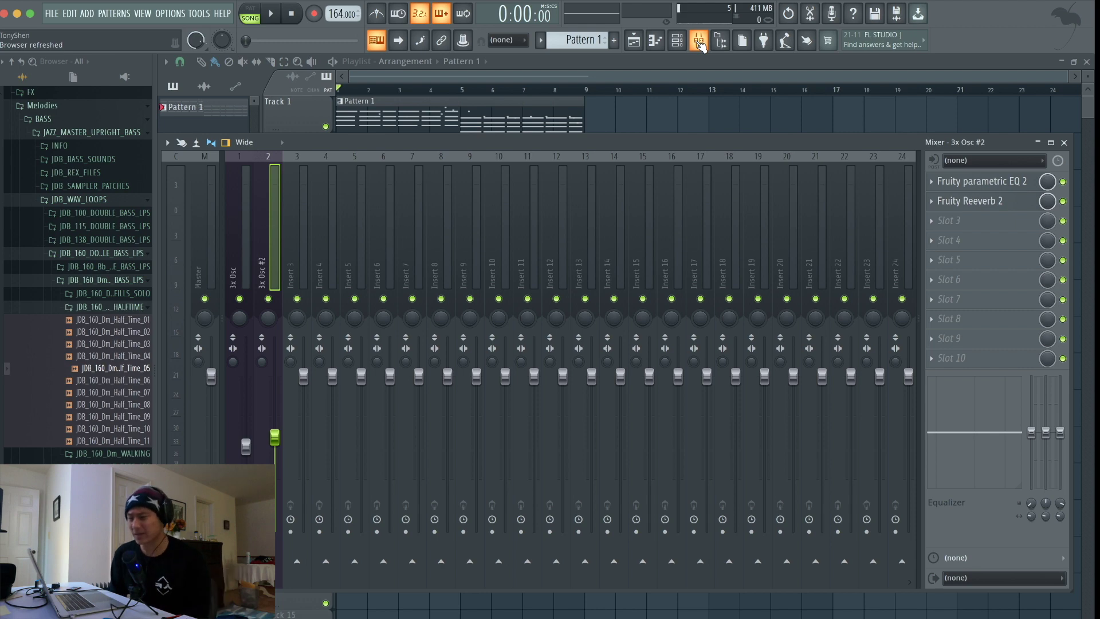
click(677, 40)
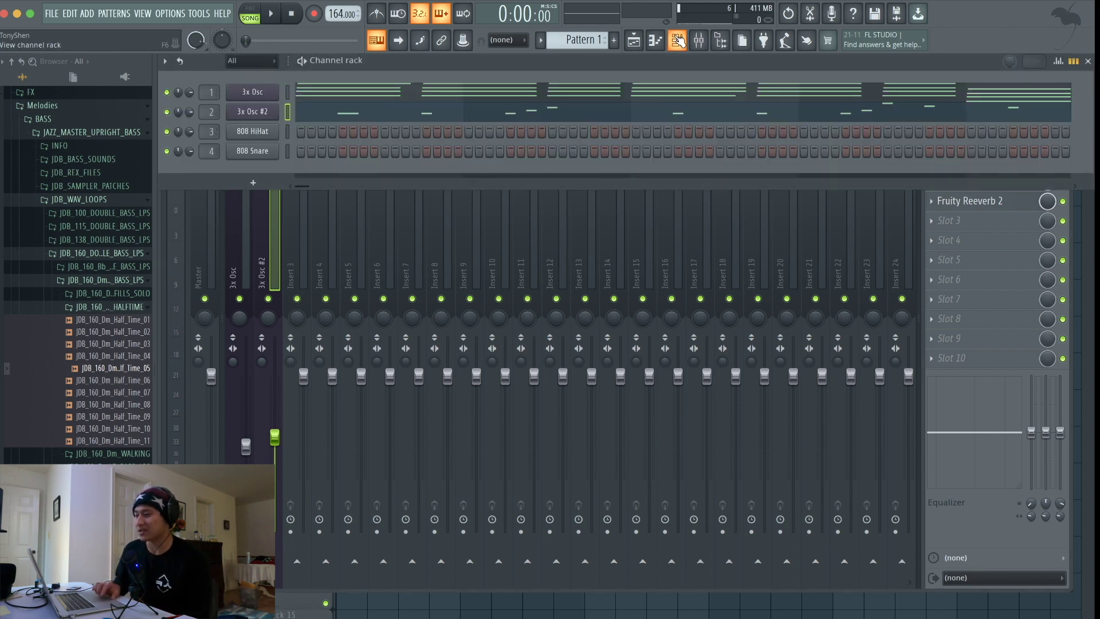
click(248, 94)
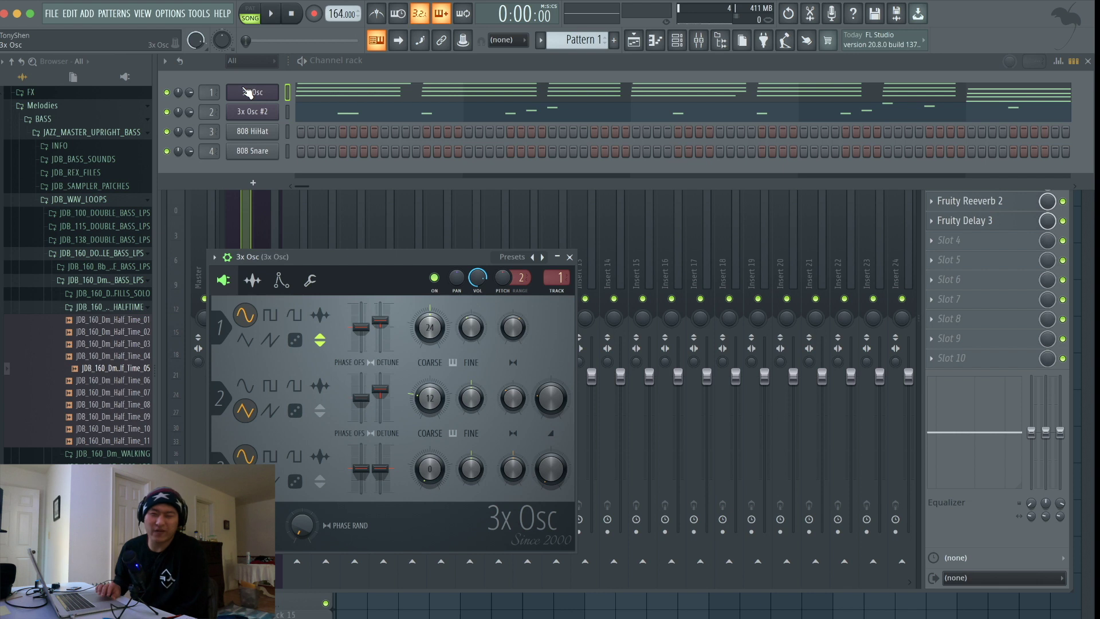
click(570, 258)
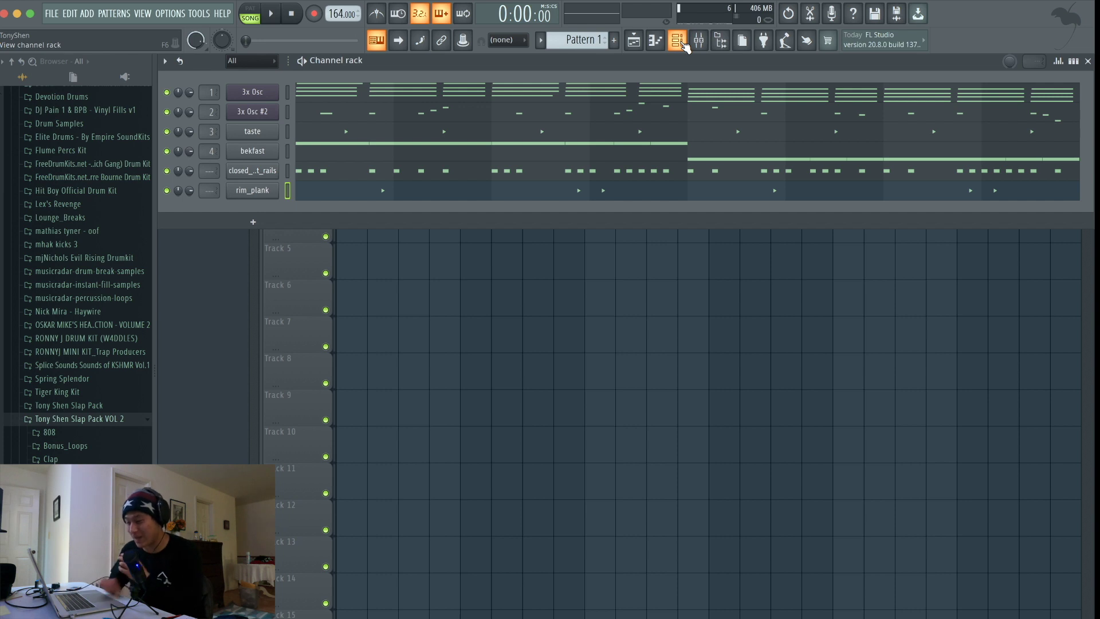
Collapse the Slap Pack VOL 2 sample folder and play the arrangement with the added drum and bass channels.
click(103, 420)
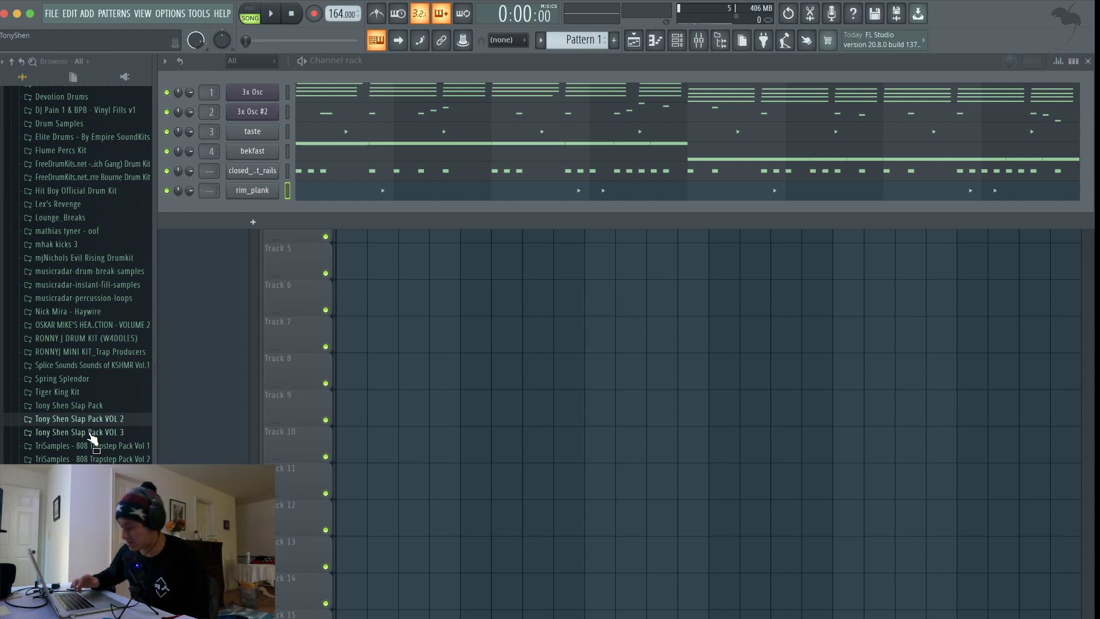
key(space)
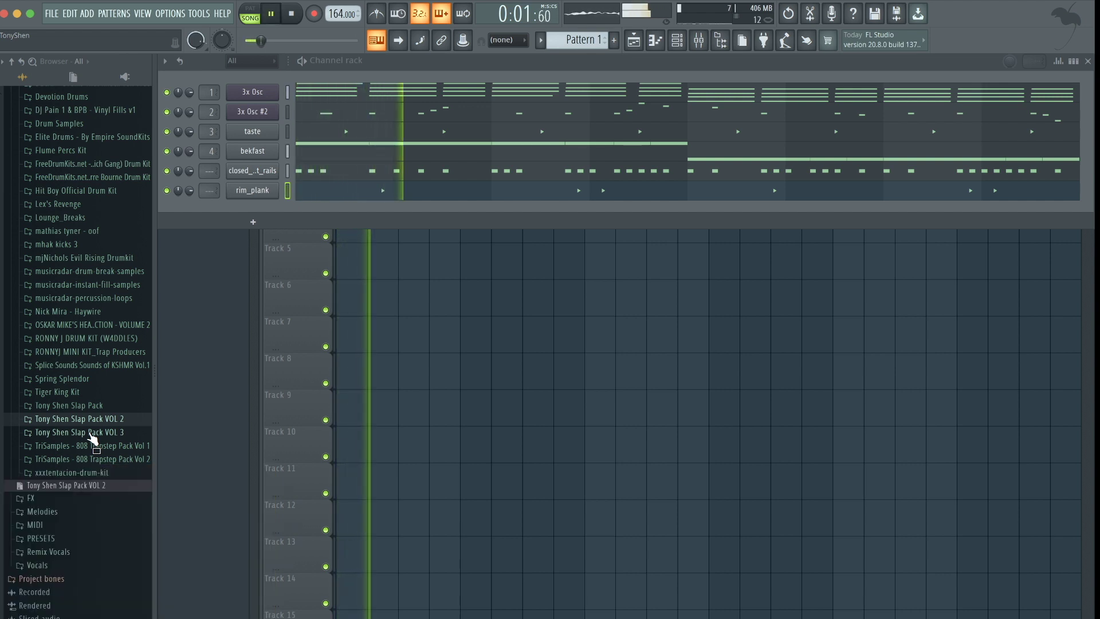